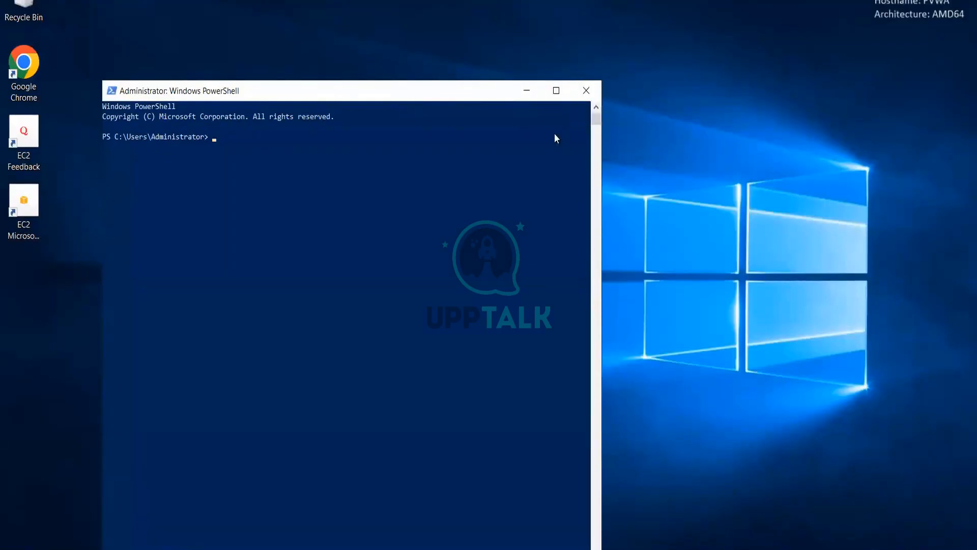
- Close the open PowerShell window and start a new Windows PowerShell session as administrator
{"action": "left_click", "coordinate": [592, 99]}
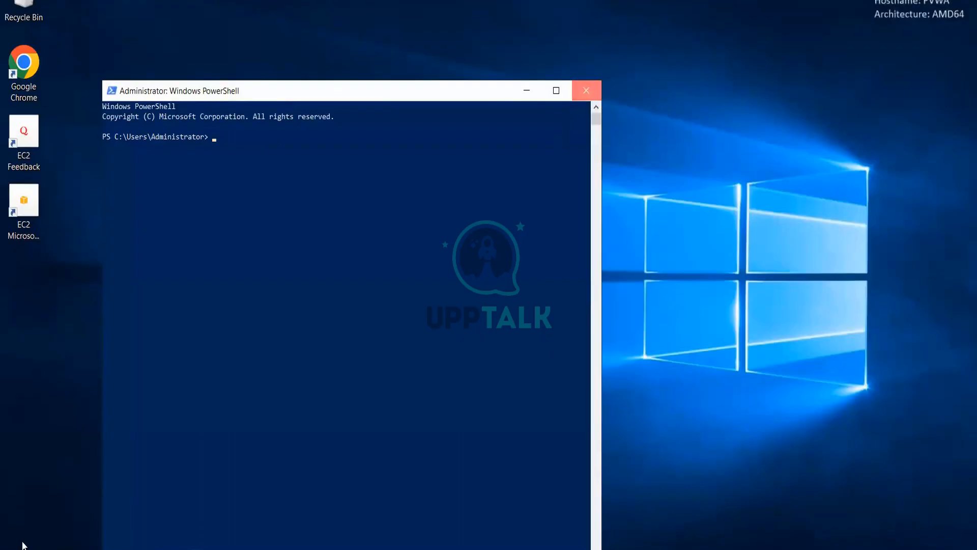
{"action": "key", "text": "super"}
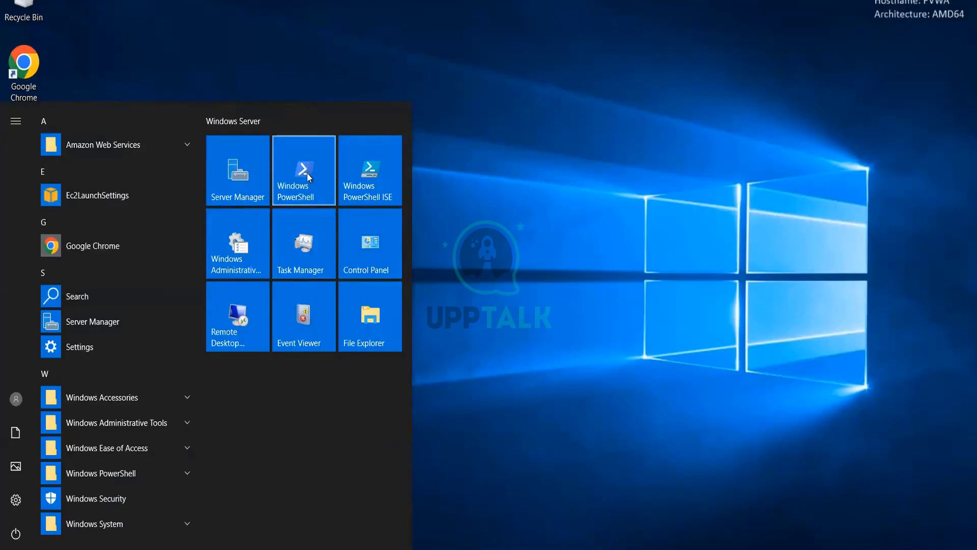
{"action": "right_click", "coordinate": [307, 173]}
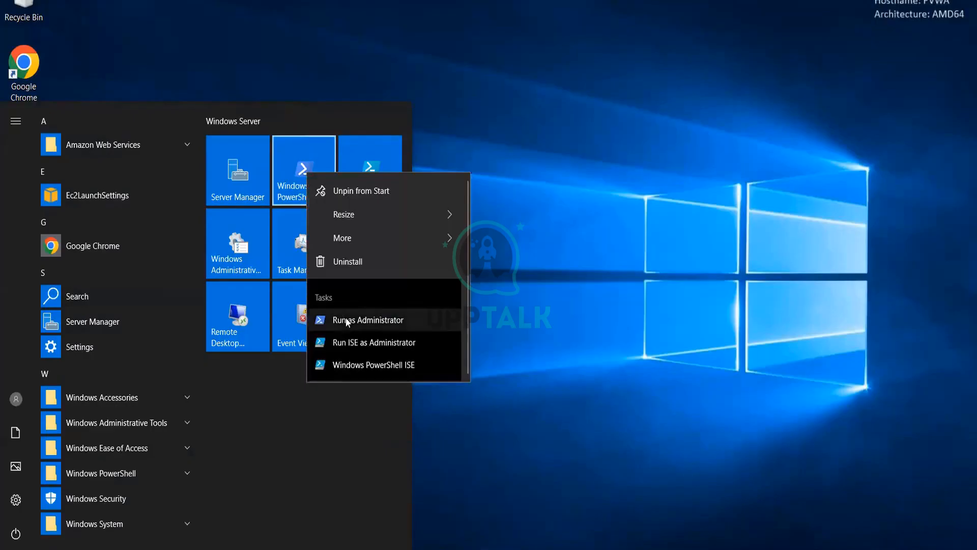
{"action": "left_click", "coordinate": [346, 319]}
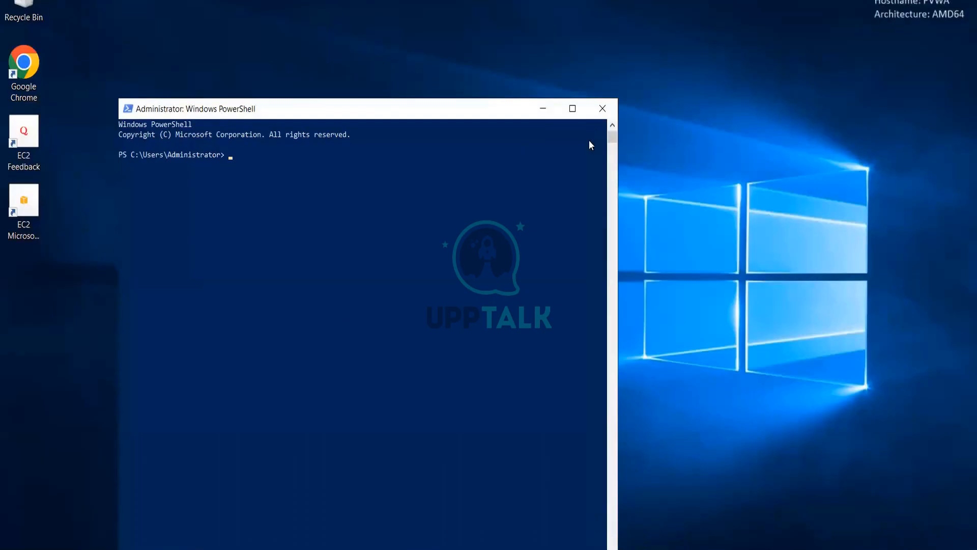
- Browse in File Explorer to the InstallationAutomation folder inside Downloads\Password Vault Web Access-Rls-v12.1
{"action": "left_click", "coordinate": [30, 66]}
{"action": "left_click", "coordinate": [128, 548]}
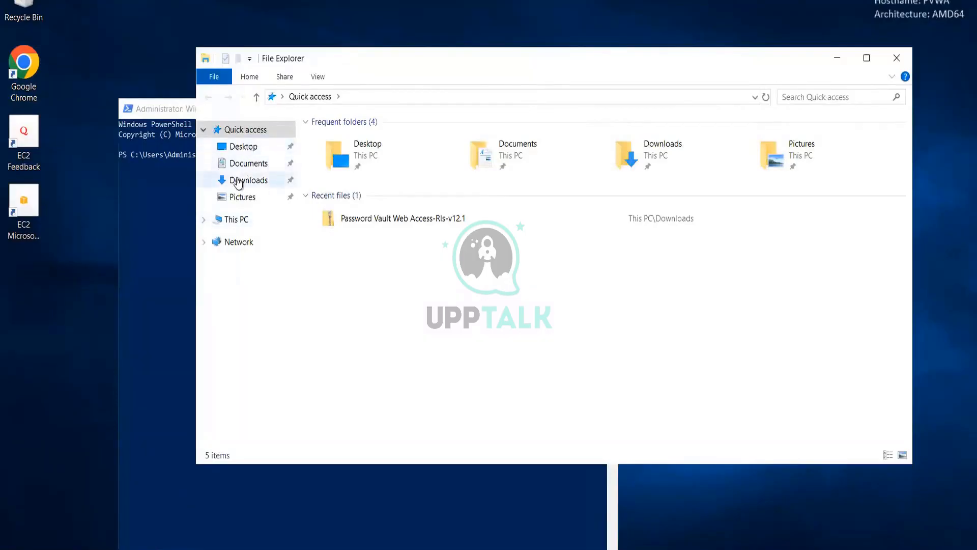
{"action": "left_click", "coordinate": [238, 182]}
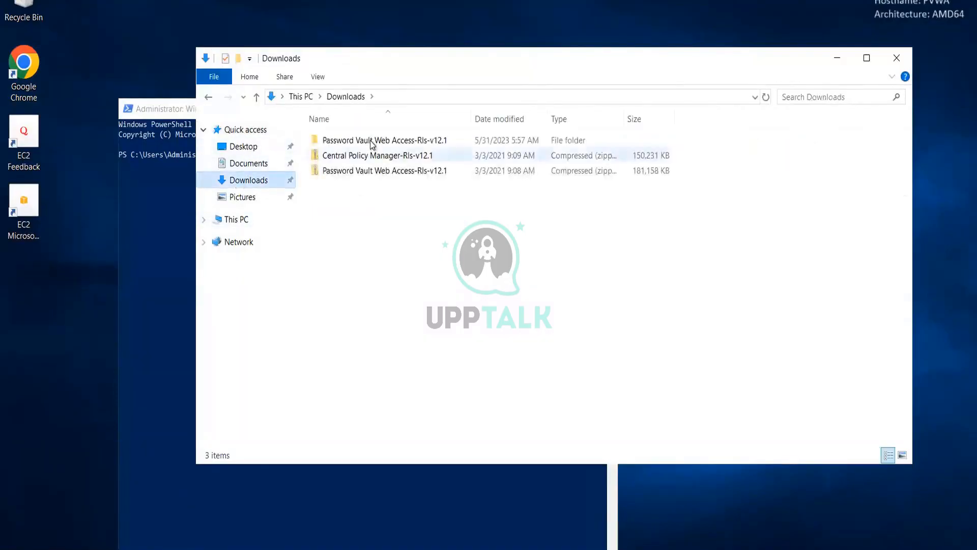
{"action": "double_click", "coordinate": [370, 140]}
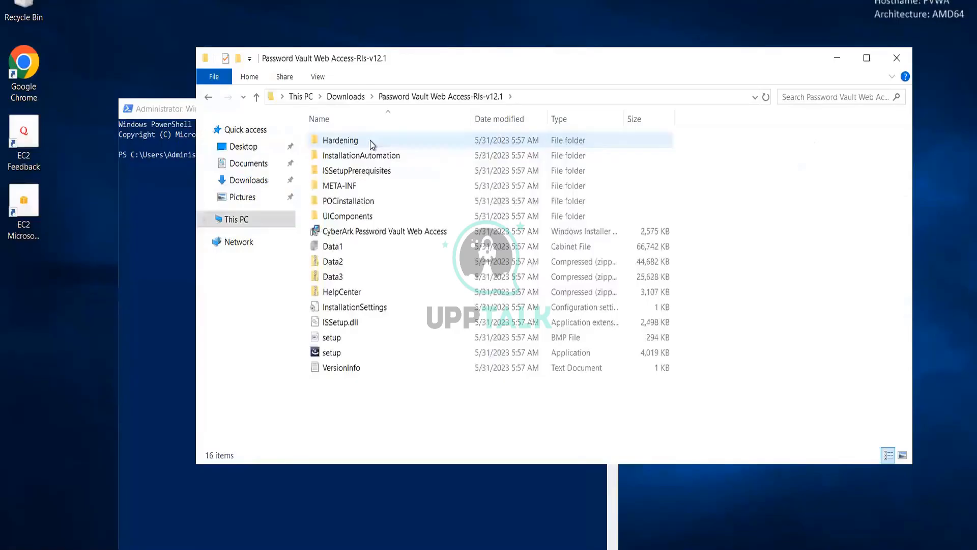
{"action": "double_click", "coordinate": [402, 153]}
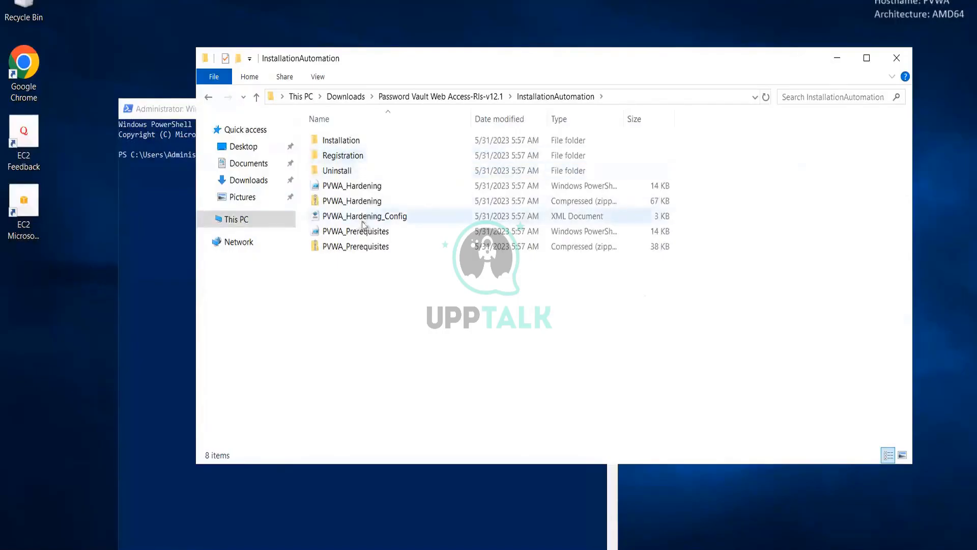
- Open Windows PowerShell as administrator directly in the InstallationAutomation folder
{"action": "key", "text": "alt+d"}
{"action": "key", "text": "alt+f"}
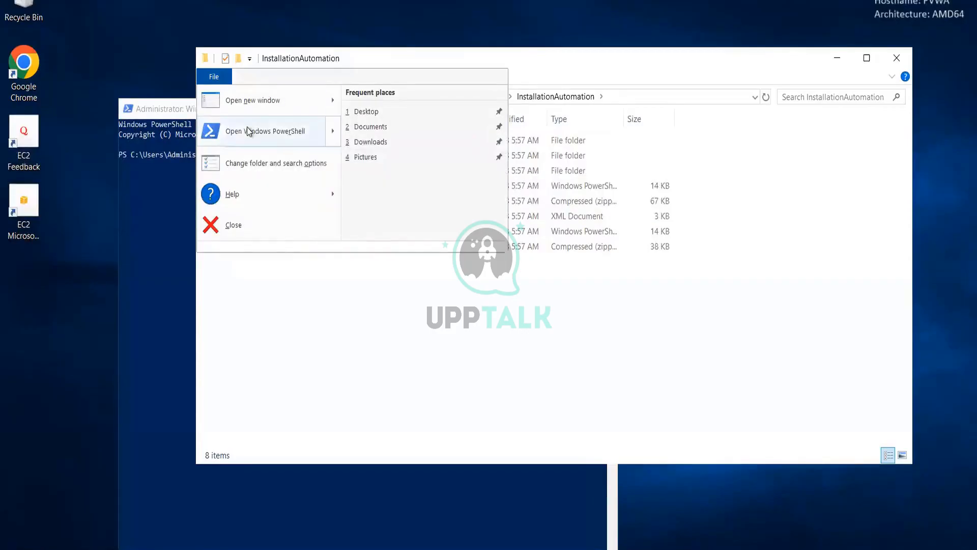
{"action": "mouse_move", "coordinate": [249, 131]}
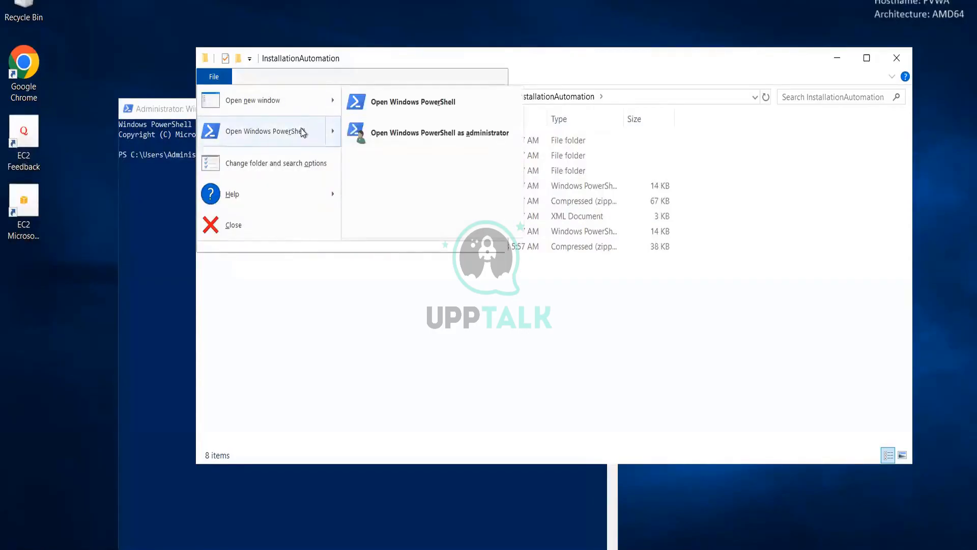
{"action": "left_click", "coordinate": [370, 132]}
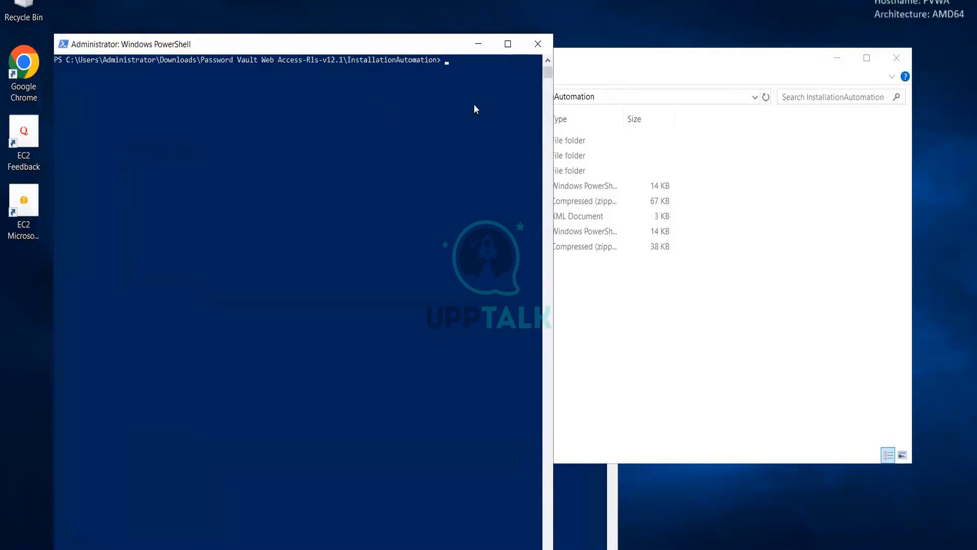
{"action": "left_click", "coordinate": [509, 45]}
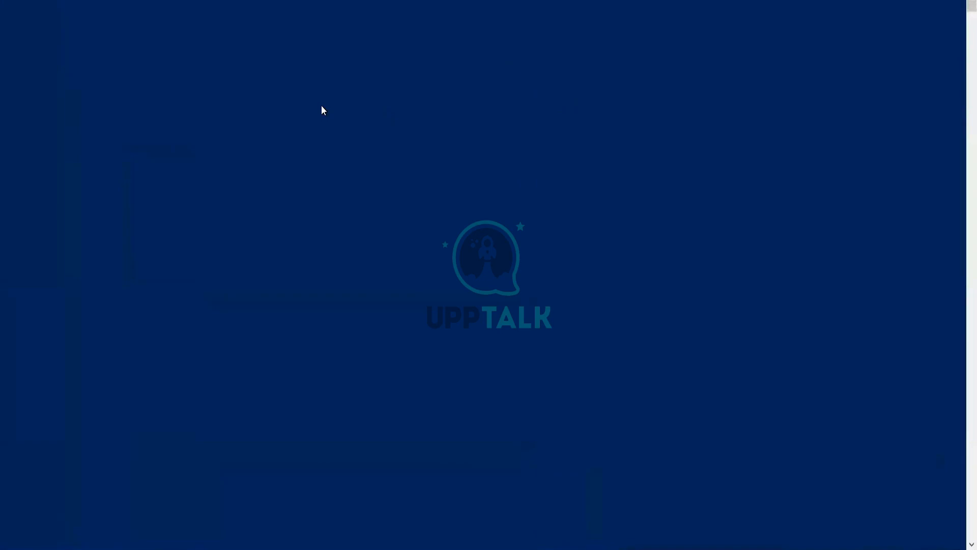
{"action": "left_click", "coordinate": [515, 195]}
{"action": "left_click", "coordinate": [279, 74]}
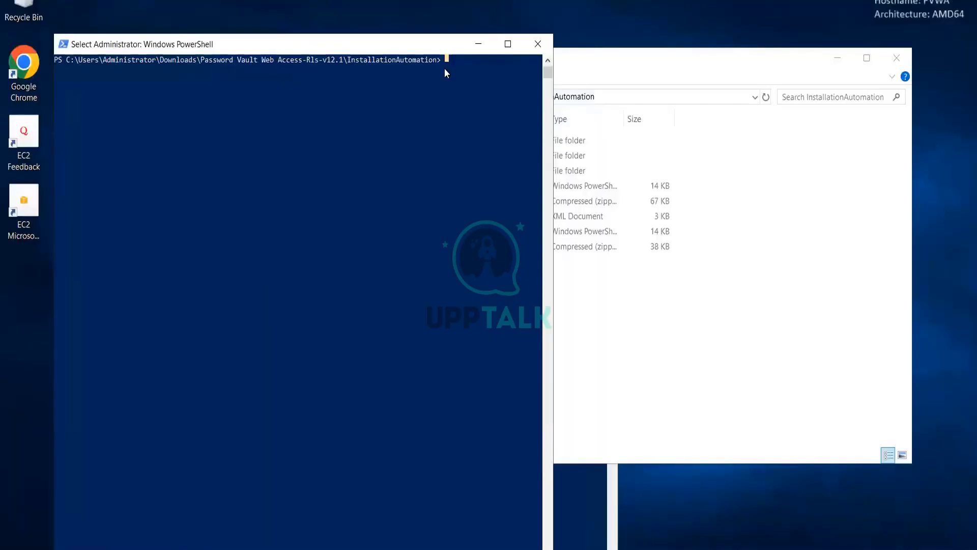
- Paste the copied Get-ExecutionPolicy and Set-ExecutionPolicy Bypass -Scope Process text, widen the window, and try to run it with .\PVWA_Prerequisites.ps1 appended
{"action": "right_click", "coordinate": [444, 68]}
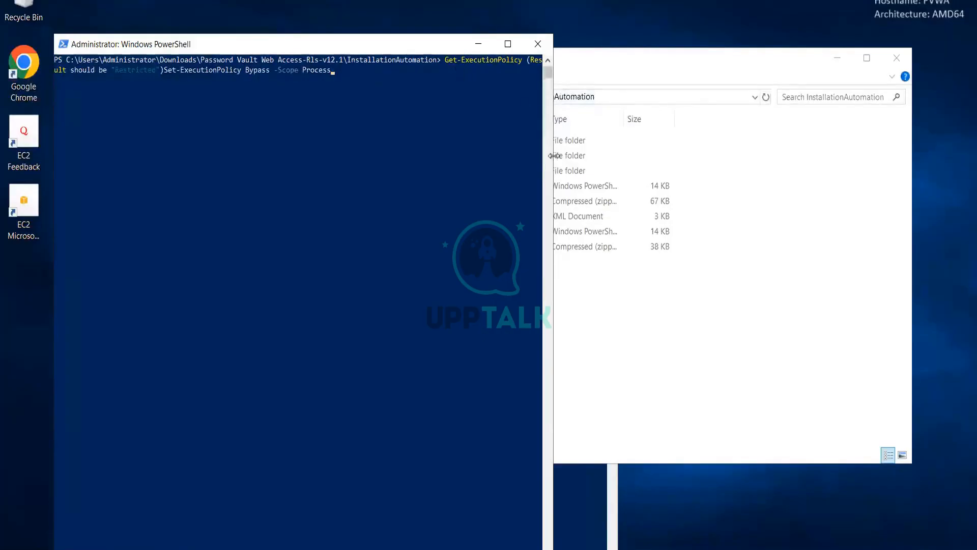
{"action": "left_click_drag", "start_coordinate": [554, 156], "coordinate": [965, 219]}
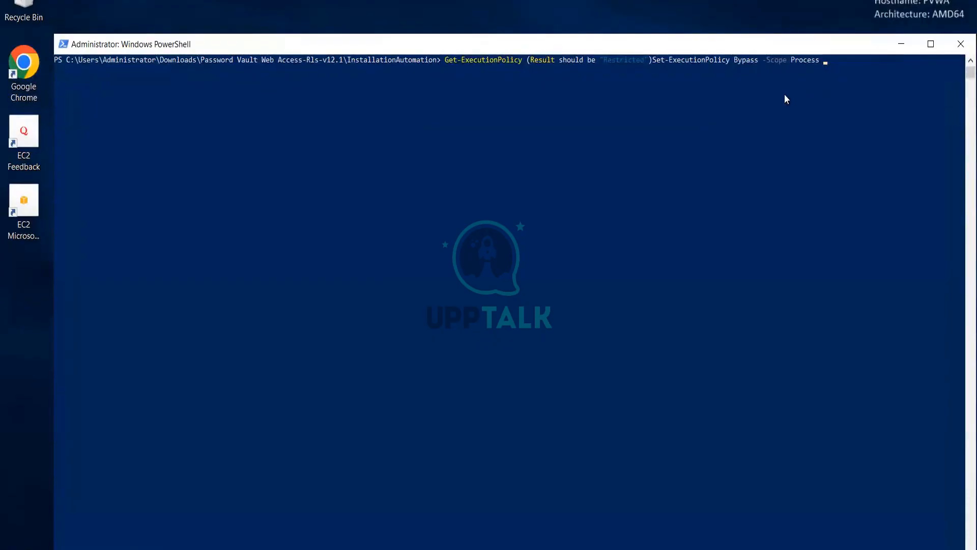
{"action": "key", "text": "Tab"}
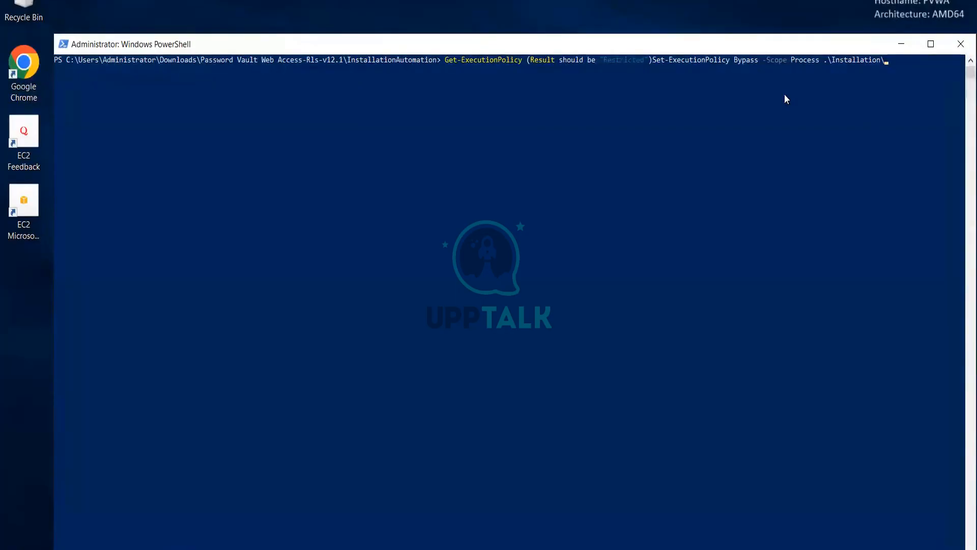
{"action": "key", "text": "Tab"}
{"action": "key", "text": "Tab"}
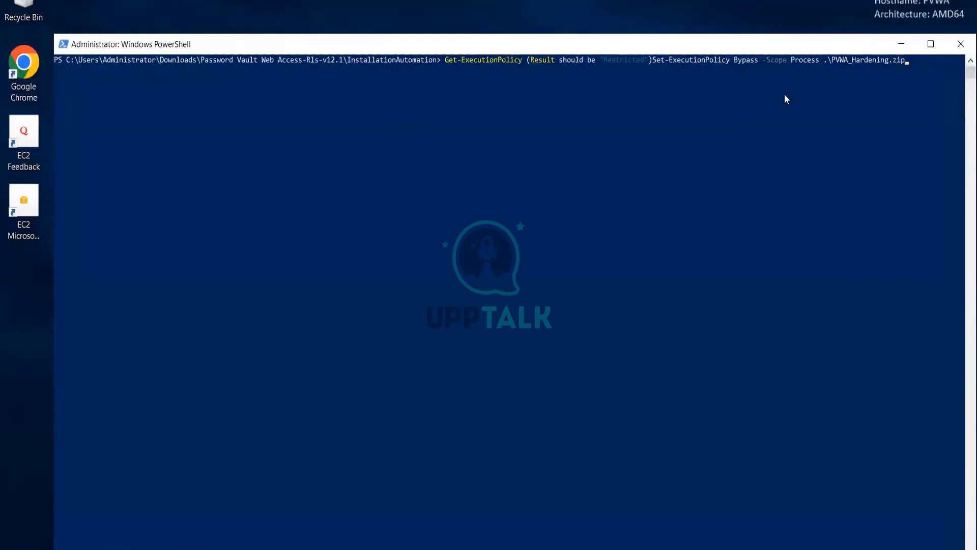
{"action": "key", "text": "Tab"}
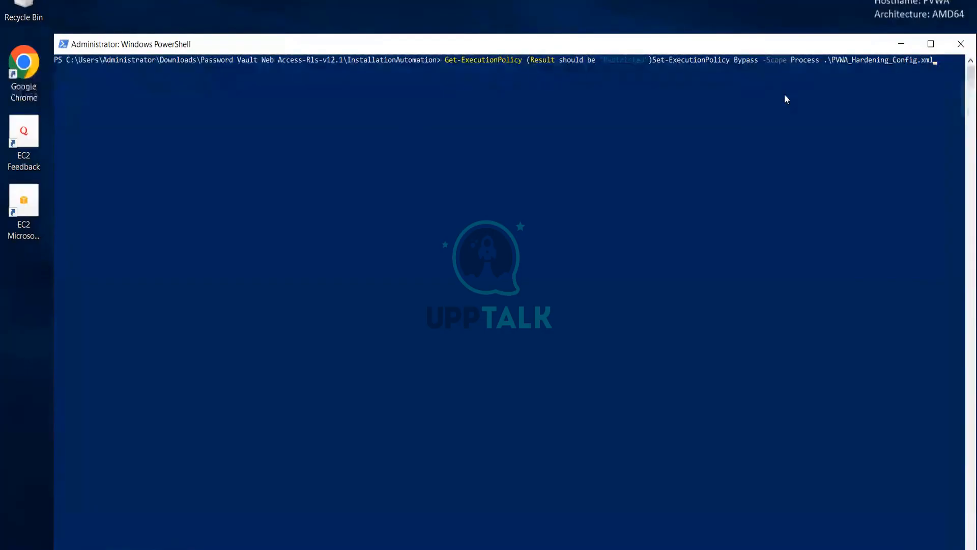
{"action": "key", "text": "Tab"}
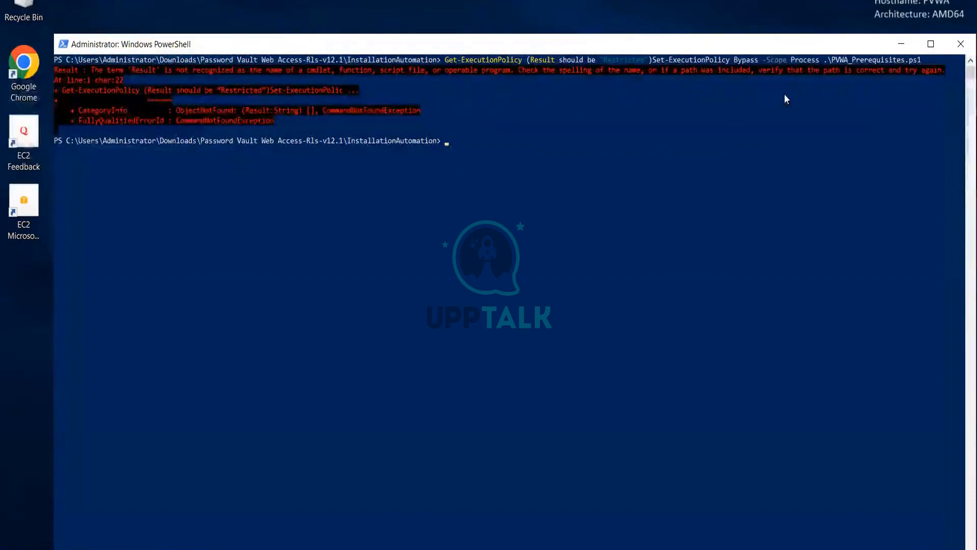
- Try to run the previous execution policy command again, re-entering .\PVWA_Prerequisites.ps1 after Process
{"action": "key", "text": "Up"}
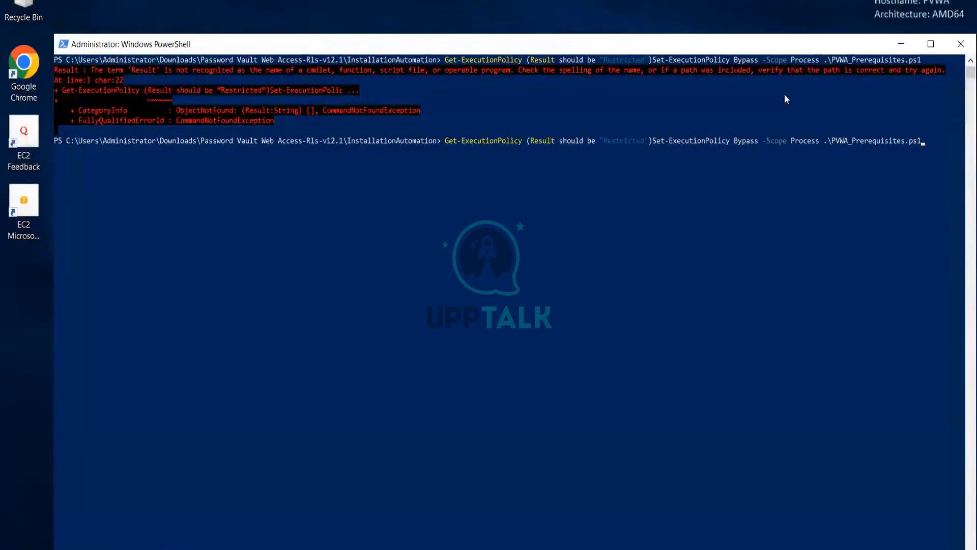
{"action": "key", "text": "BackSpace"}
{"action": "key", "text": "BackSpace"}
{"action": "key", "text": "BackSpace"}
{"action": "key", "text": "BackSpace"}
{"action": "key", "text": "BackSpace"}
{"action": "key", "text": "BackSpace"}
{"action": "key", "text": "BackSpace"}
{"action": "key", "text": "BackSpace"}
{"action": "key", "text": "BackSpace"}
{"action": "key", "text": "BackSpace"}
{"action": "key", "text": "BackSpace"}
{"action": "key", "text": "BackSpace"}
{"action": "key", "text": "BackSpace"}
{"action": "key", "text": "BackSpace"}
{"action": "key", "text": "BackSpace"}
{"action": "key", "text": "BackSpace"}
{"action": "key", "text": "BackSpace"}
{"action": "key", "text": "BackSpace"}
{"action": "key", "text": "BackSpace"}
{"action": "key", "text": "BackSpace"}
{"action": "key", "text": "BackSpace"}
{"action": "key", "text": "BackSpace"}
{"action": "key", "text": "BackSpace"}
{"action": "key", "text": "BackSpace"}
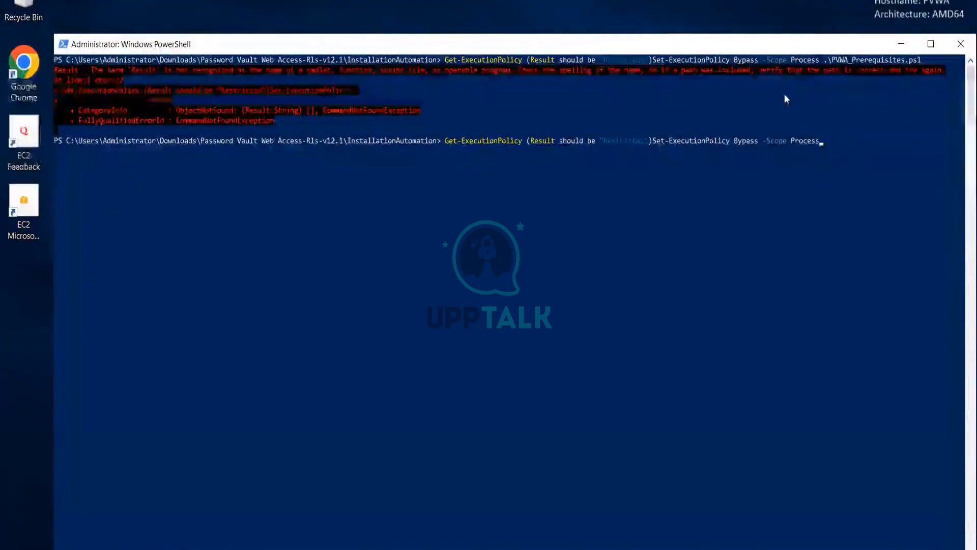
{"action": "type", "text": ".\\I"}
{"action": "key", "text": "Tab"}
{"action": "key", "text": "Tab"}
{"action": "key", "text": "Tab"}
{"action": "key", "text": "Tab"}
{"action": "key", "text": "Tab"}
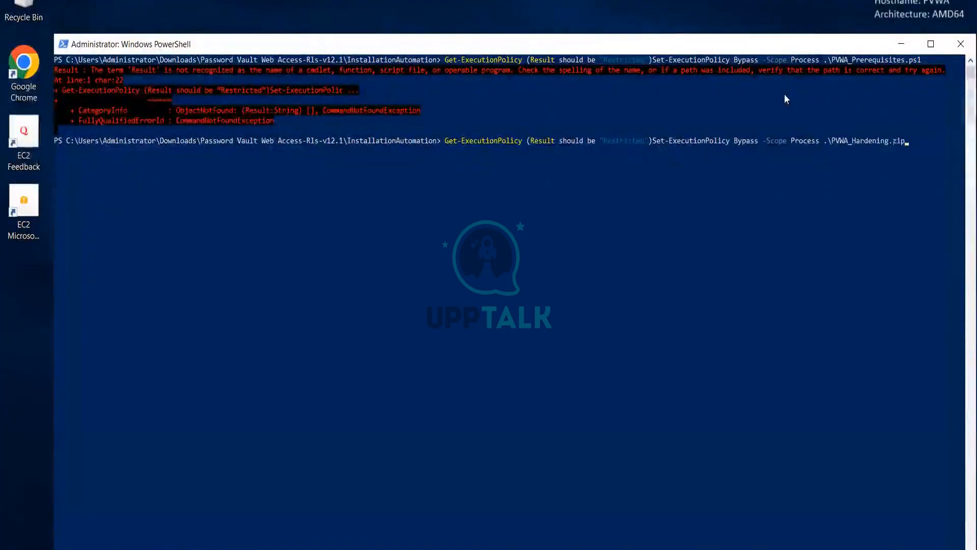
{"action": "key", "text": "Return"}
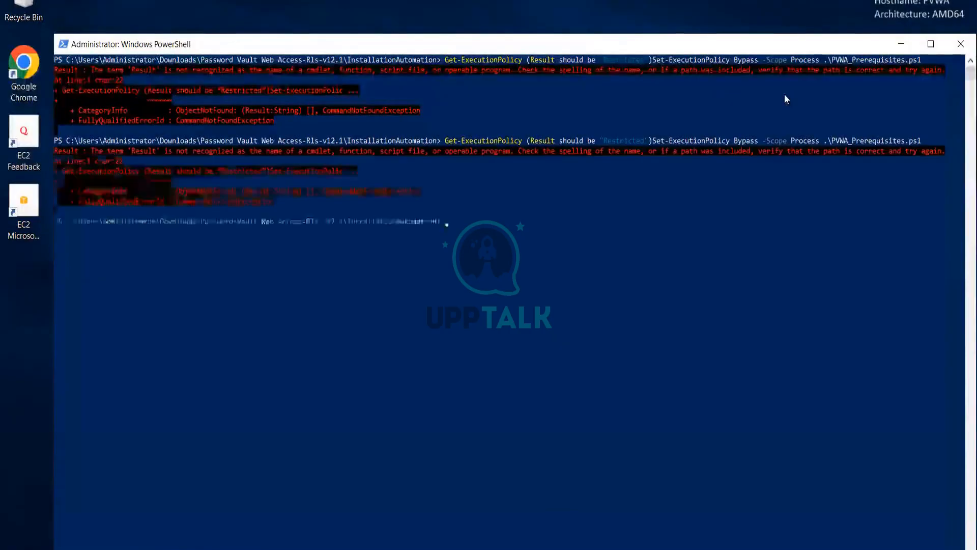
- Put the larger PowerShell window aside and close the unused PowerShell session behind the InstallationAutomation folder
{"action": "left_click", "coordinate": [17, 296]}
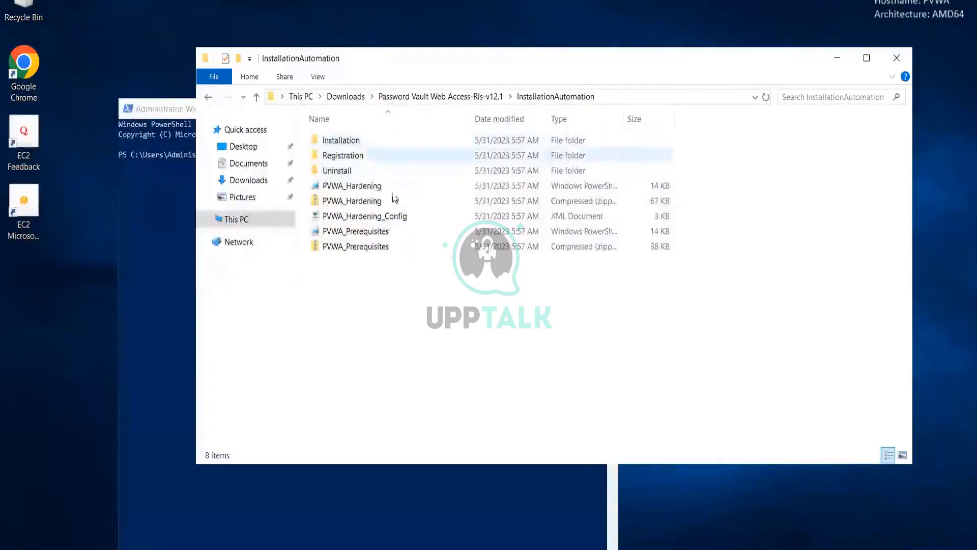
{"action": "left_click", "coordinate": [169, 106]}
{"action": "left_click", "coordinate": [604, 109]}
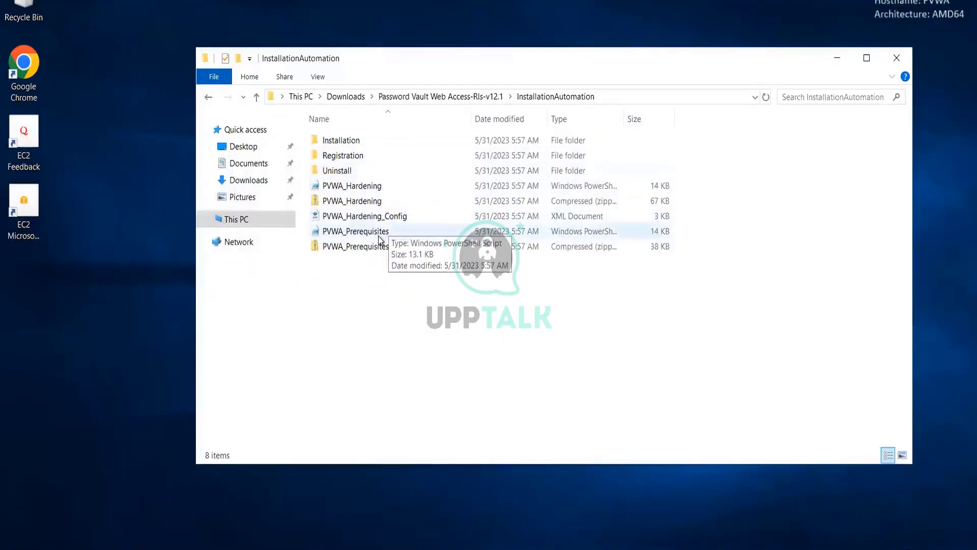
- Open the PVWA_Prerequisites PowerShell script in Notepad, read through its functions, and close it
{"action": "left_click", "coordinate": [379, 235]}
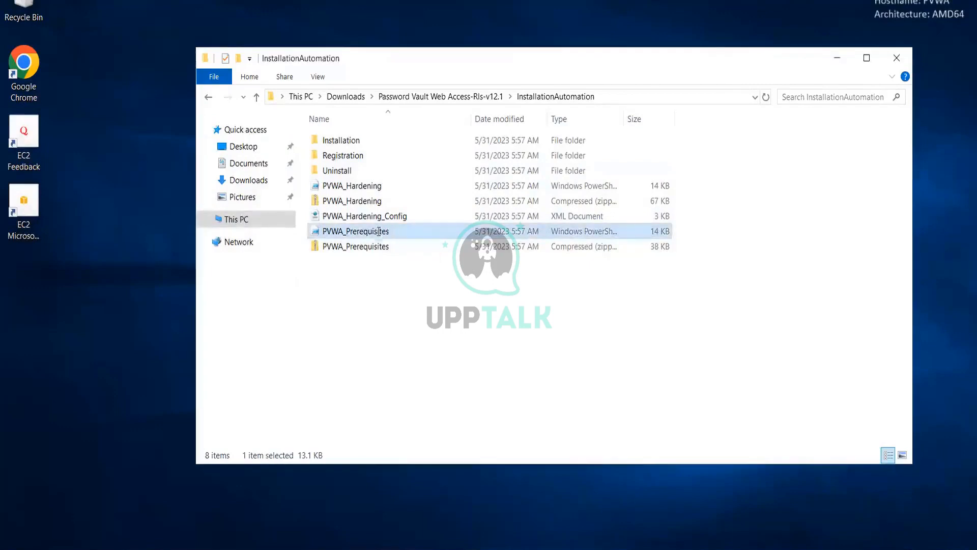
{"action": "double_click", "coordinate": [379, 231]}
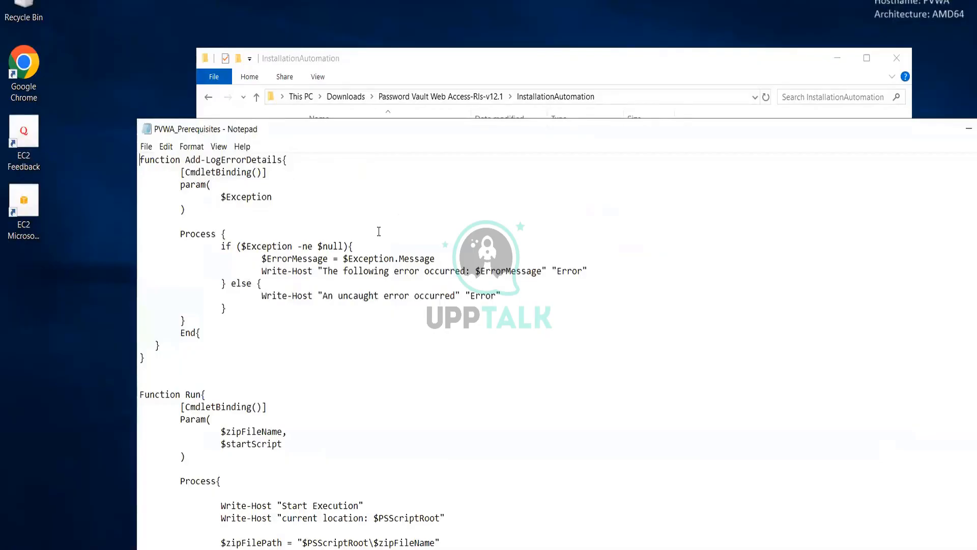
{"action": "scroll", "coordinate": [644, 281], "scroll_direction": "down", "scroll_amount": 1}
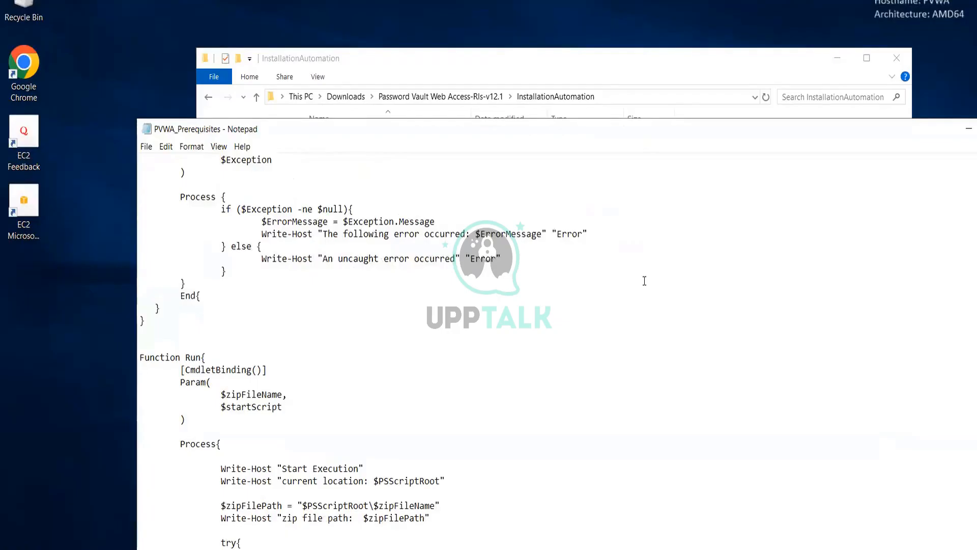
{"action": "scroll", "coordinate": [644, 281], "scroll_direction": "down", "scroll_amount": 1}
{"action": "scroll", "coordinate": [644, 281], "scroll_direction": "down", "scroll_amount": 1}
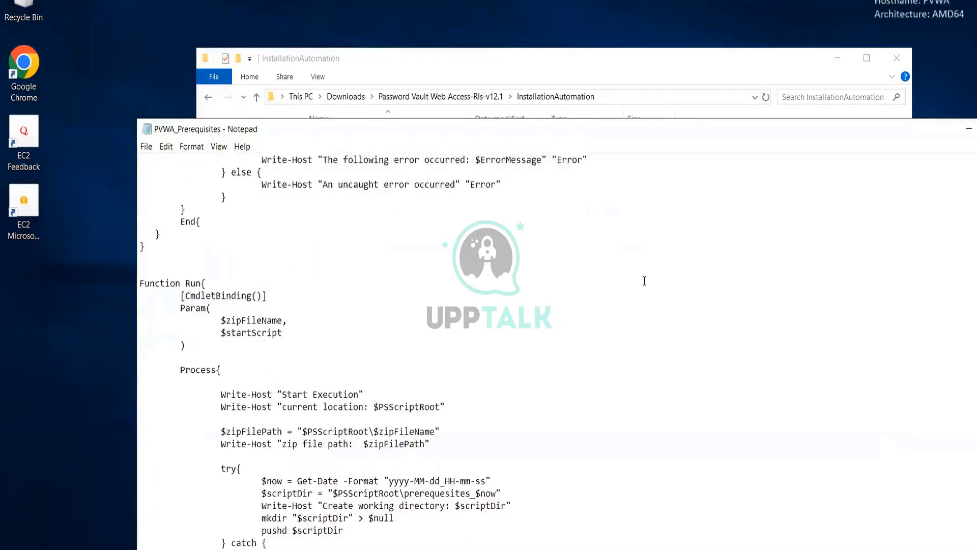
{"action": "scroll", "coordinate": [644, 280], "scroll_direction": "down", "scroll_amount": 1}
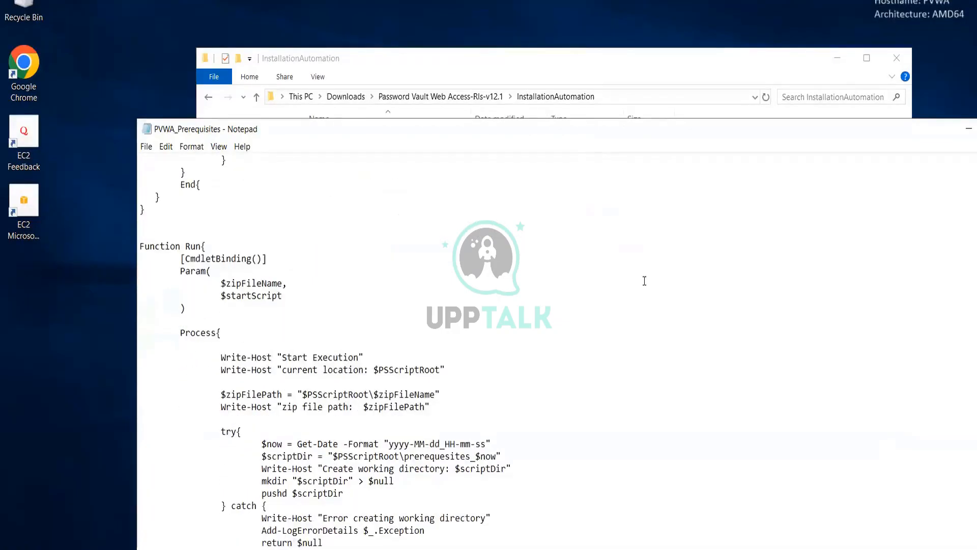
{"action": "left_click_drag", "start_coordinate": [829, 130], "coordinate": [646, 94]}
{"action": "left_click", "coordinate": [844, 94]}
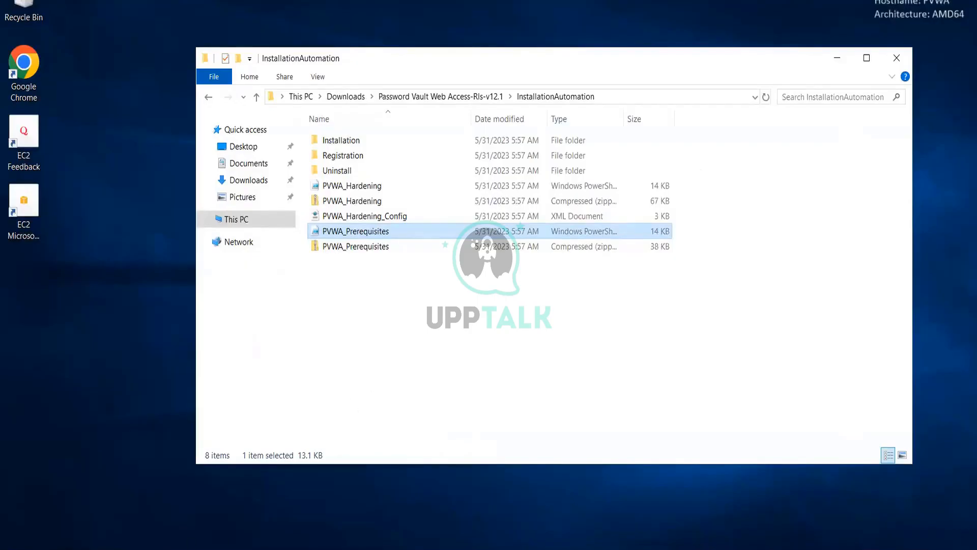
- Switch back to the administrator PowerShell session, reduce the recalled command to .\PVWA_Prerequisites.ps1, and run the script
{"action": "key", "text": "alt+Tab"}
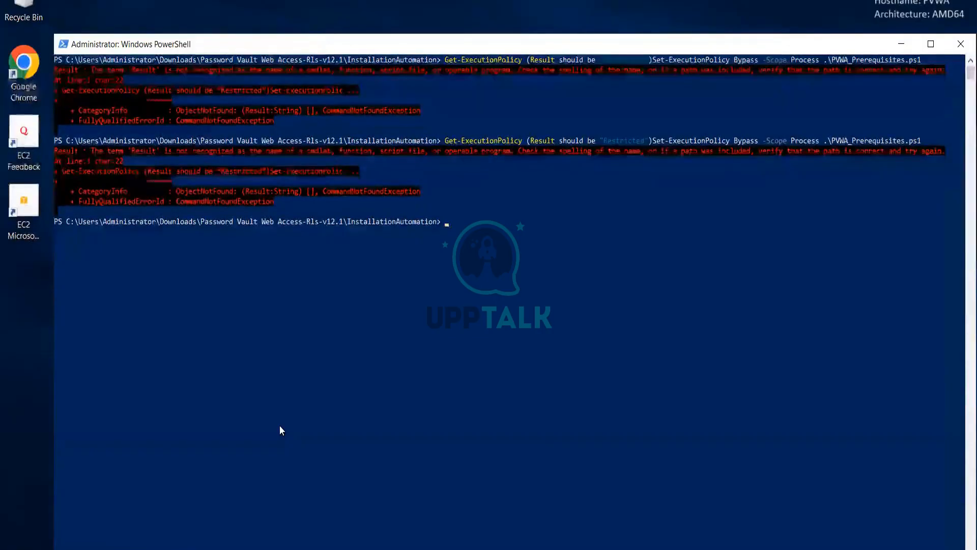
{"action": "key", "text": "Up"}
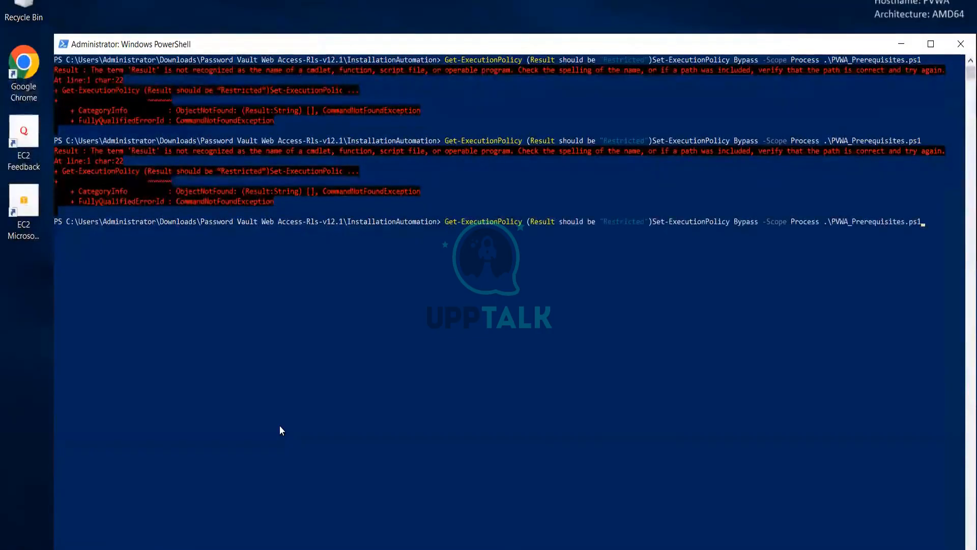
{"action": "key", "text": "BackSpace"}
{"action": "key", "text": "BackSpace"}
{"action": "key", "text": "BackSpace"}
{"action": "key", "text": "BackSpace"}
{"action": "key", "text": "BackSpace"}
{"action": "key", "text": "BackSpace"}
{"action": "key", "text": "BackSpace"}
{"action": "key", "text": "BackSpace"}
{"action": "key", "text": "BackSpace"}
{"action": "key", "text": "BackSpace"}
{"action": "key", "text": "BackSpace"}
{"action": "key", "text": "BackSpace"}
{"action": "key", "text": "BackSpace"}
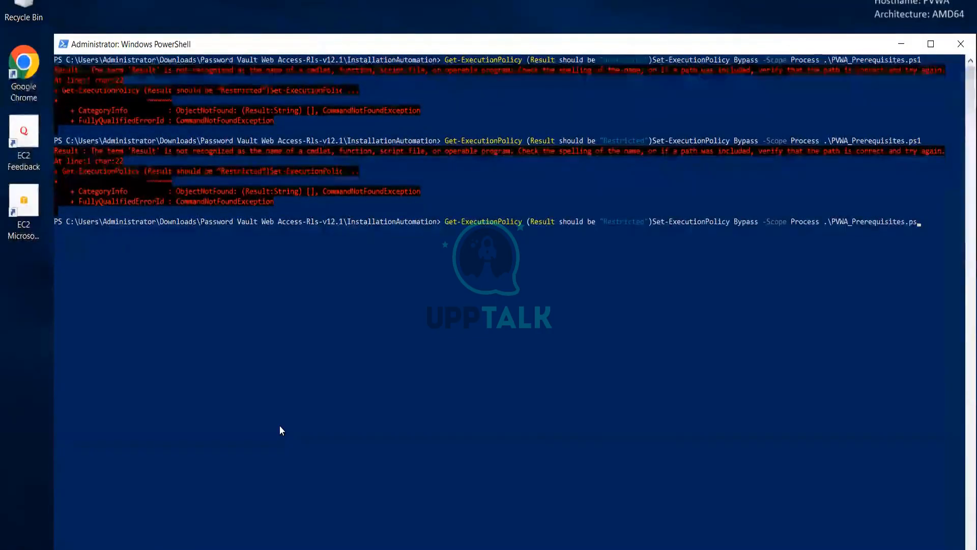
{"action": "key", "text": "BackSpace"}
{"action": "key", "text": "BackSpace"}
{"action": "key", "text": "BackSpace"}
{"action": "key", "text": "BackSpace"}
{"action": "key", "text": "BackSpace"}
{"action": "key", "text": "BackSpace"}
{"action": "key", "text": "BackSpace"}
{"action": "key", "text": "BackSpace"}
{"action": "key", "text": "BackSpace"}
{"action": "key", "text": "BackSpace"}
{"action": "key", "text": "BackSpace"}
{"action": "key", "text": "BackSpace"}
{"action": "key", "text": "BackSpace"}
{"action": "key", "text": "BackSpace"}
{"action": "key", "text": "BackSpace"}
{"action": "key", "text": "BackSpace"}
{"action": "key", "text": "BackSpace"}
{"action": "key", "text": "BackSpace"}
{"action": "key", "text": "BackSpace"}
{"action": "key", "text": "BackSpace"}
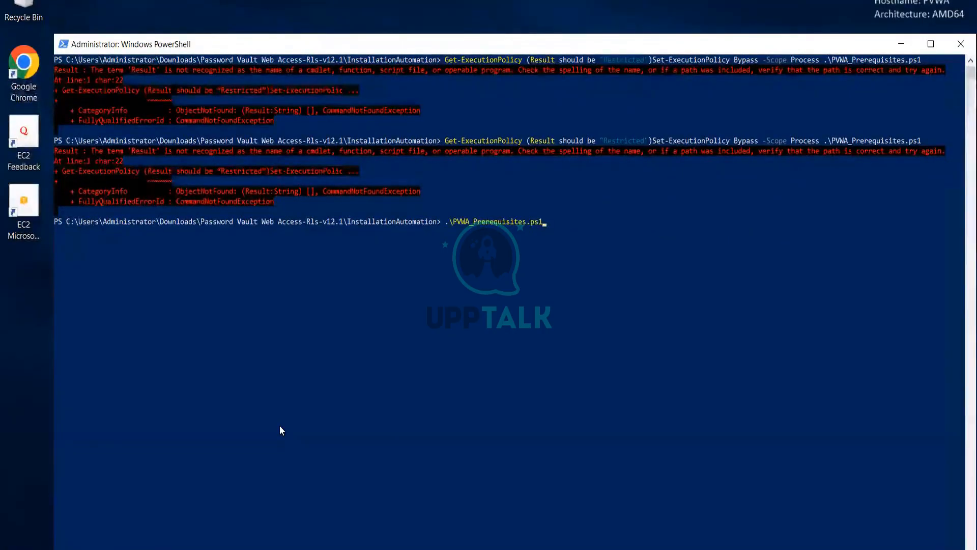
{"action": "key", "text": "Return"}
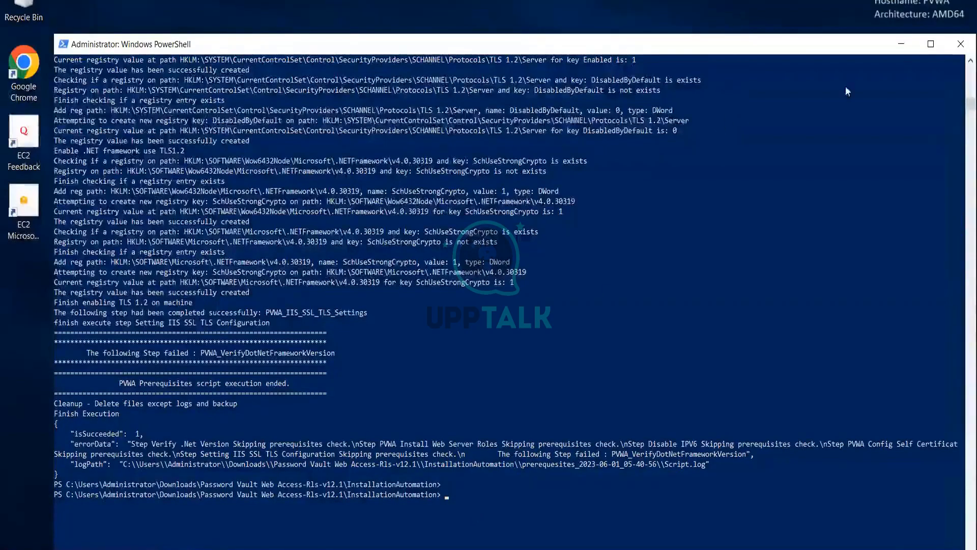
{"action": "key", "text": "Return"}
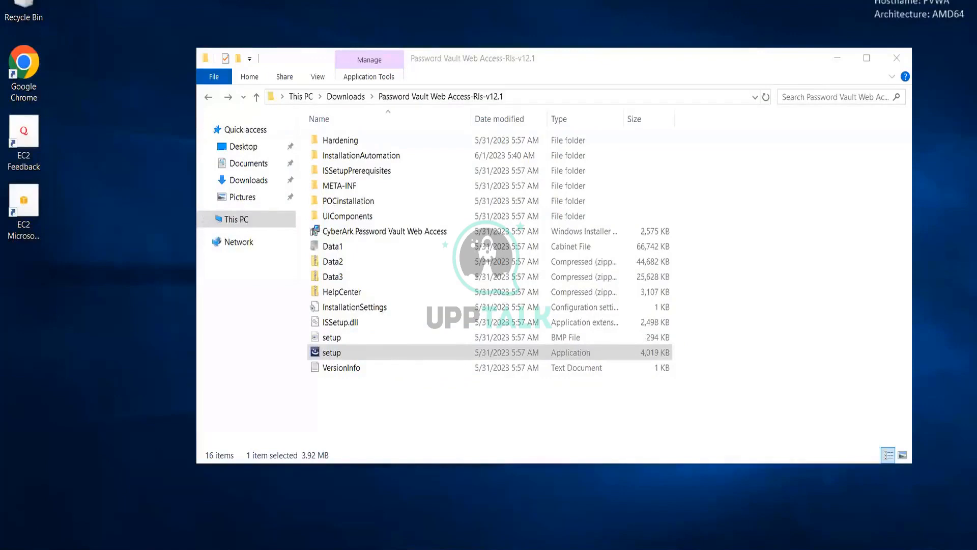
- Search Windows for iis and open Internet Information Services (IIS) Manager
{"action": "key", "text": "super"}
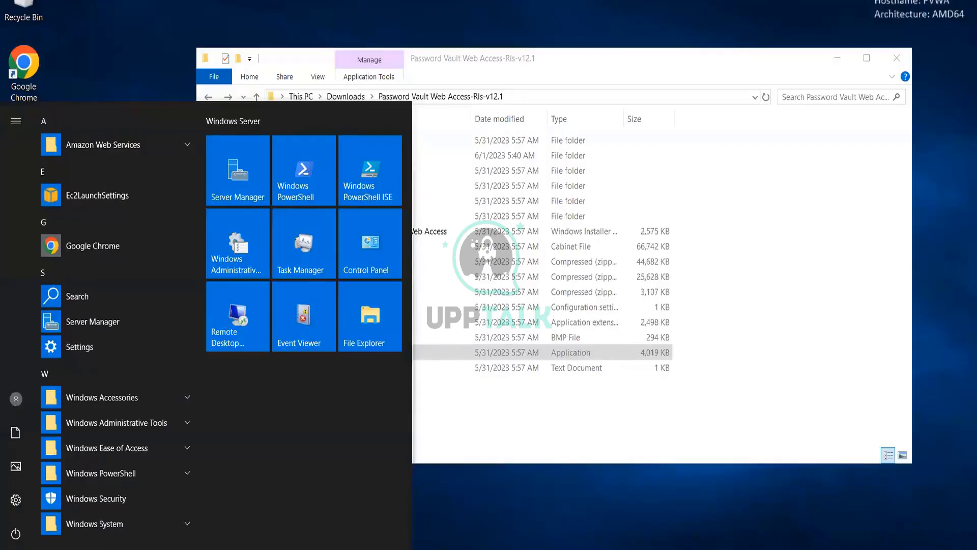
{"action": "key", "text": "super+s"}
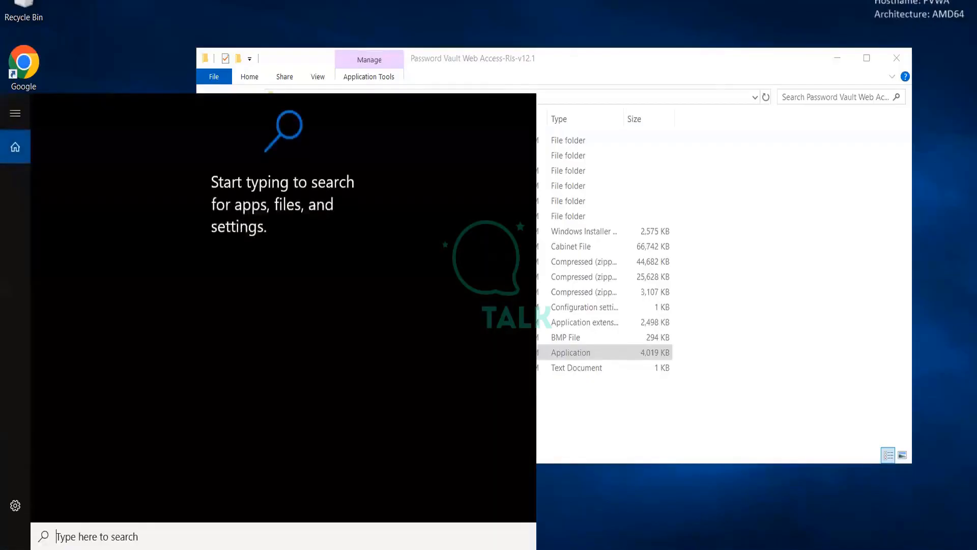
{"action": "type", "text": "ias"}
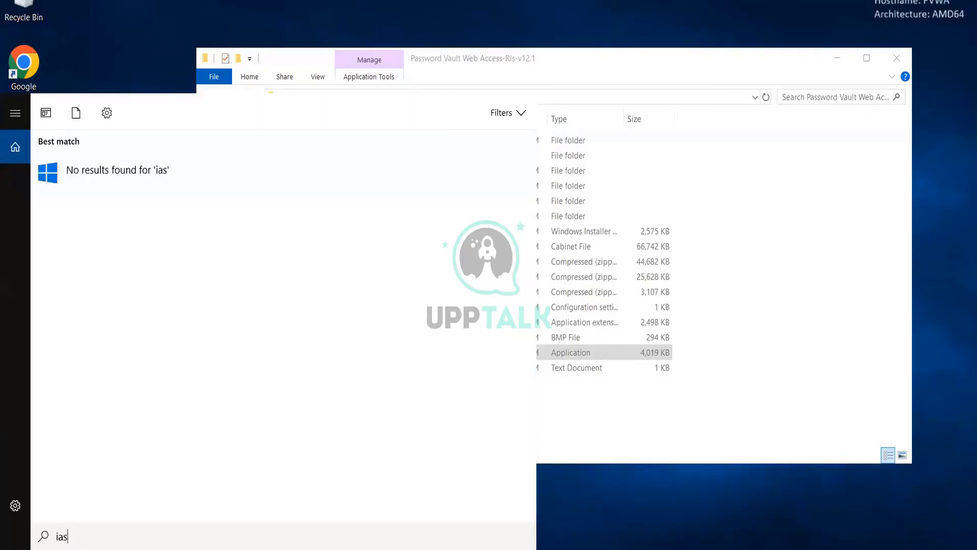
{"action": "key", "text": "BackSpace"}
{"action": "key", "text": "BackSpace"}
{"action": "type", "text": "is"}
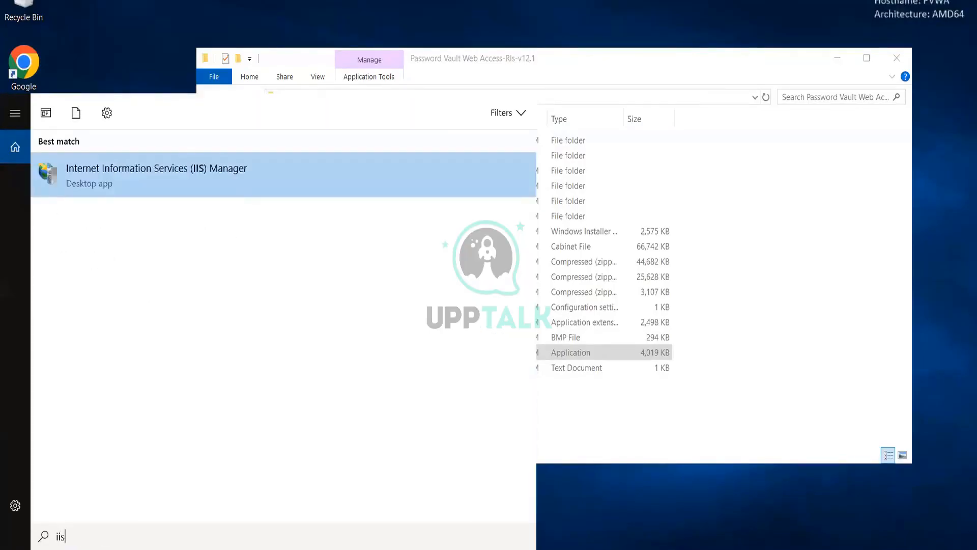
{"action": "left_click", "coordinate": [121, 182]}
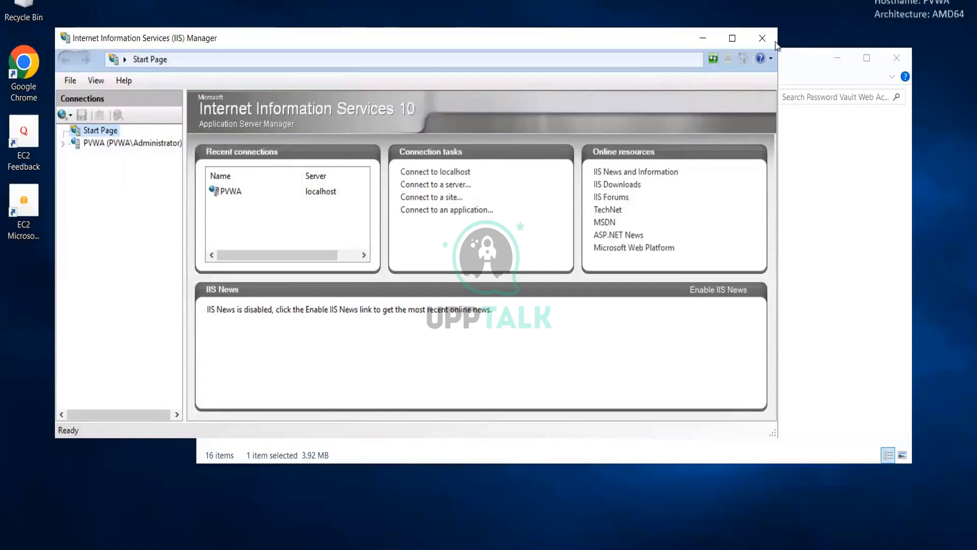
- Maximize IIS Manager and open the home view of the PVWA server connection
{"action": "left_click", "coordinate": [735, 35]}
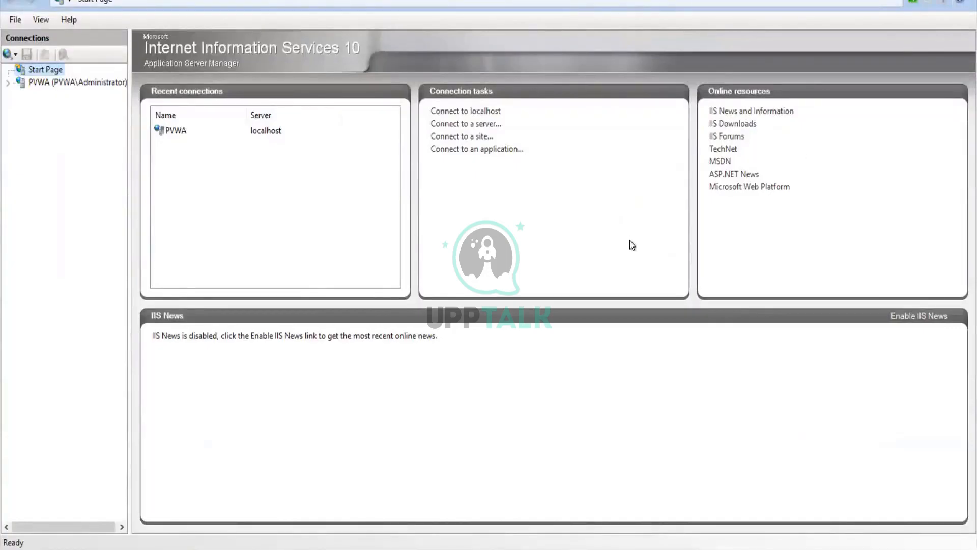
{"action": "left_click", "coordinate": [185, 133]}
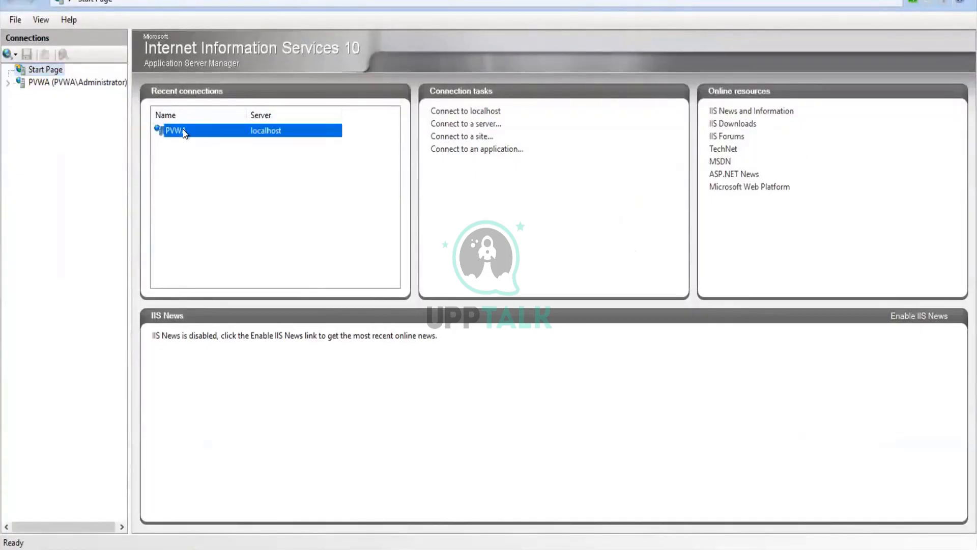
{"action": "left_click", "coordinate": [8, 83]}
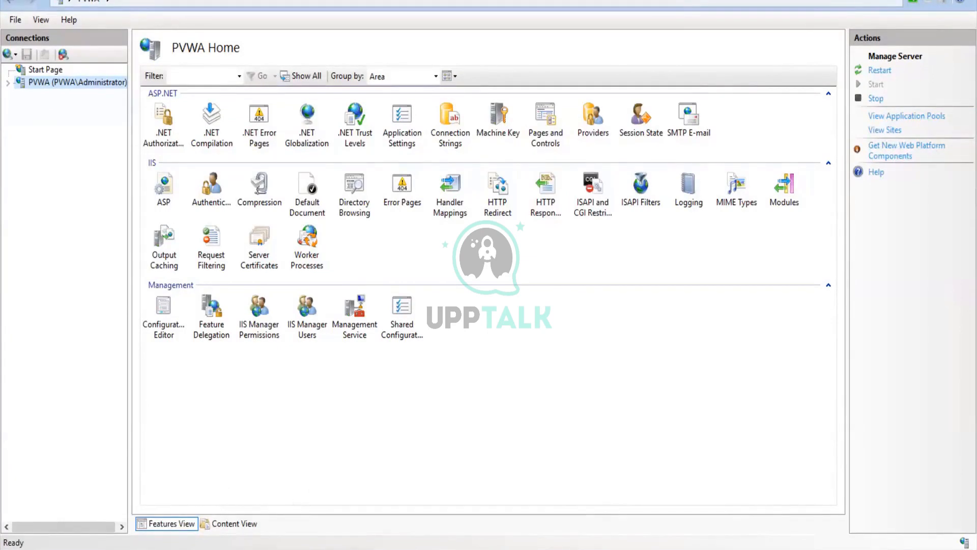
- Bring up File Explorer and look through the Program Files and Program Files (x86) folders on Local Disk (C:)
{"action": "left_click", "coordinate": [141, 549]}
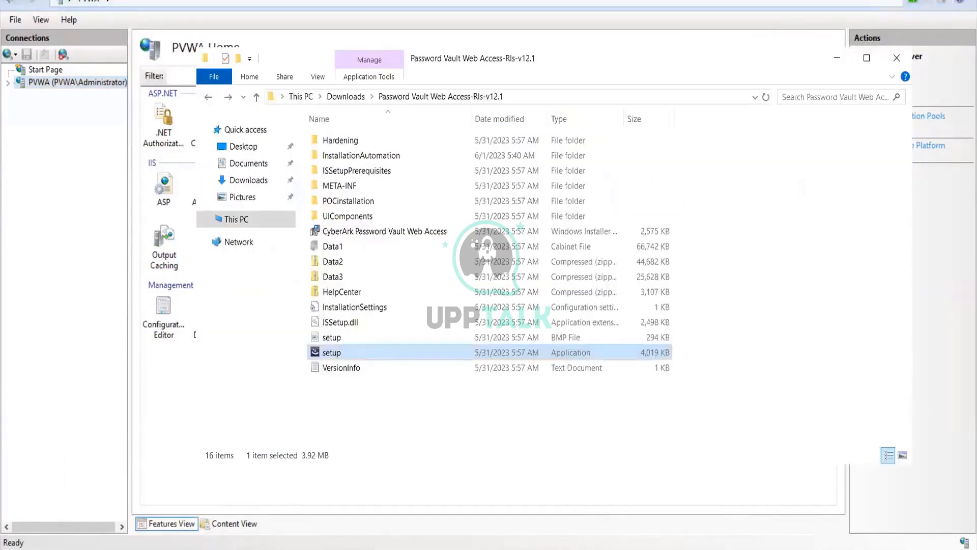
{"action": "left_click", "coordinate": [237, 242]}
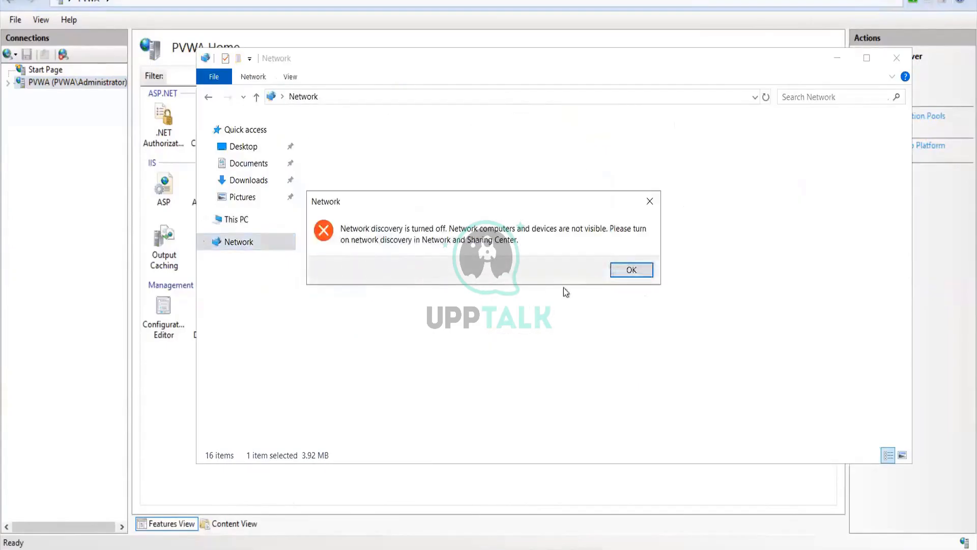
{"action": "left_click", "coordinate": [631, 270]}
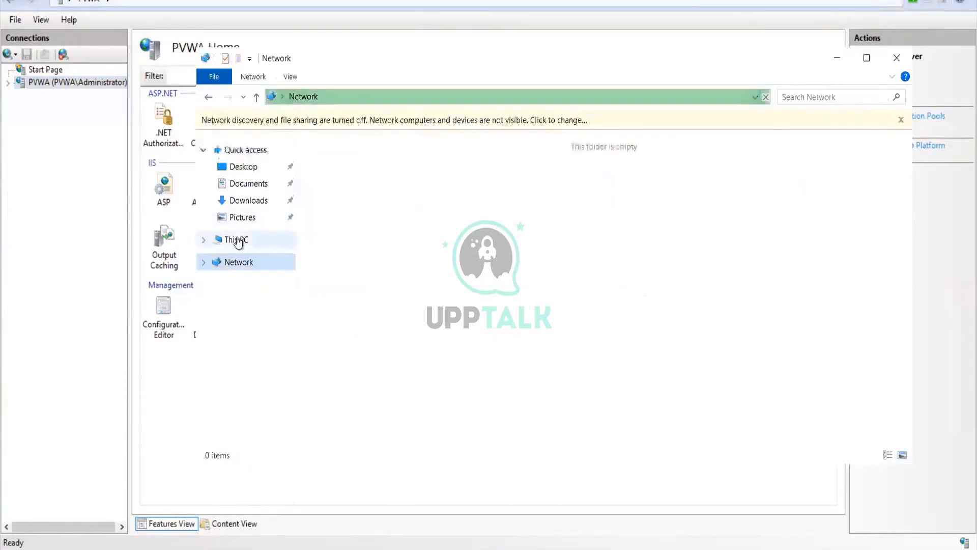
{"action": "left_click", "coordinate": [236, 240]}
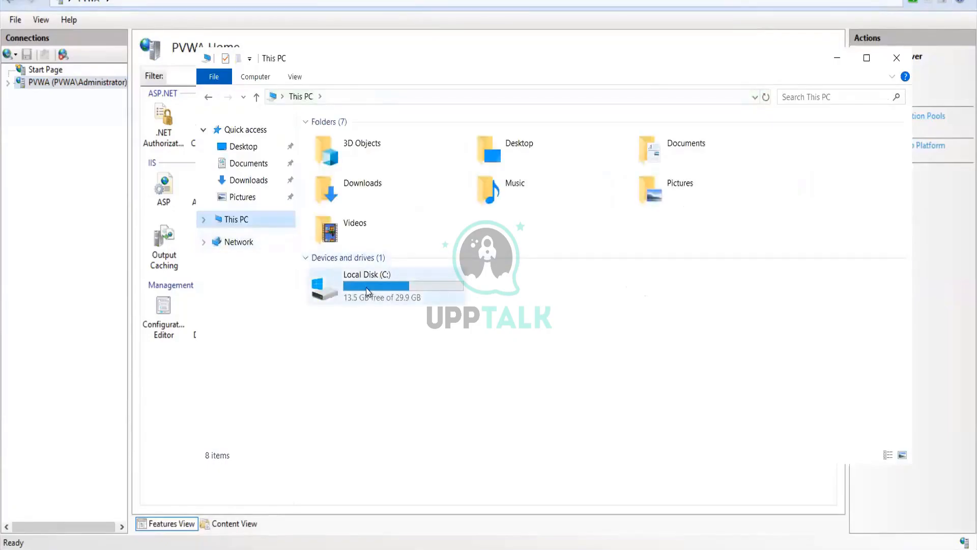
{"action": "double_click", "coordinate": [365, 288]}
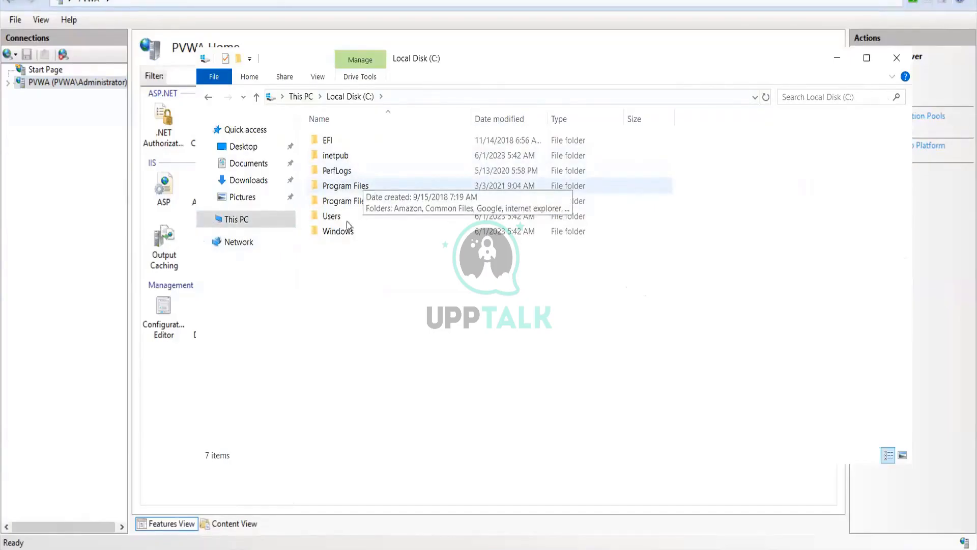
{"action": "left_click", "coordinate": [349, 188]}
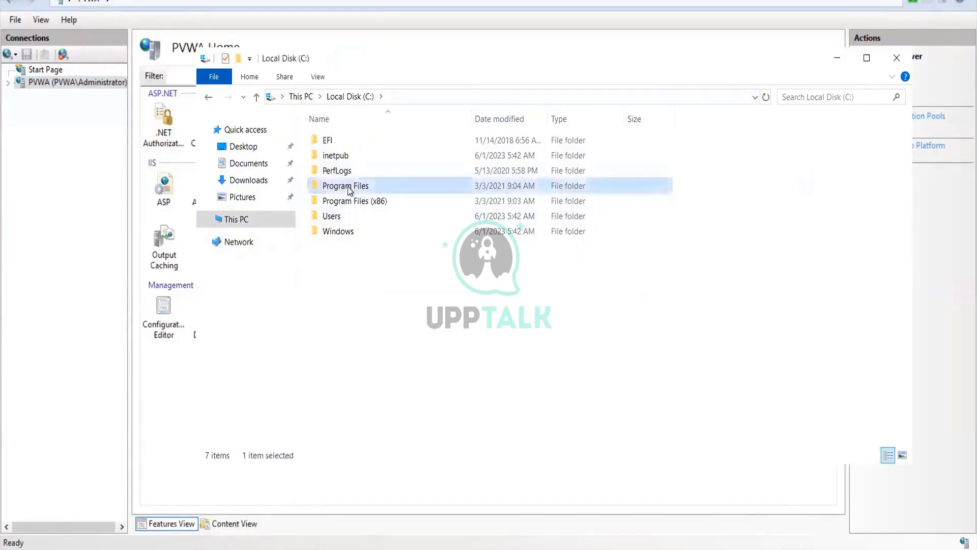
{"action": "double_click", "coordinate": [349, 188]}
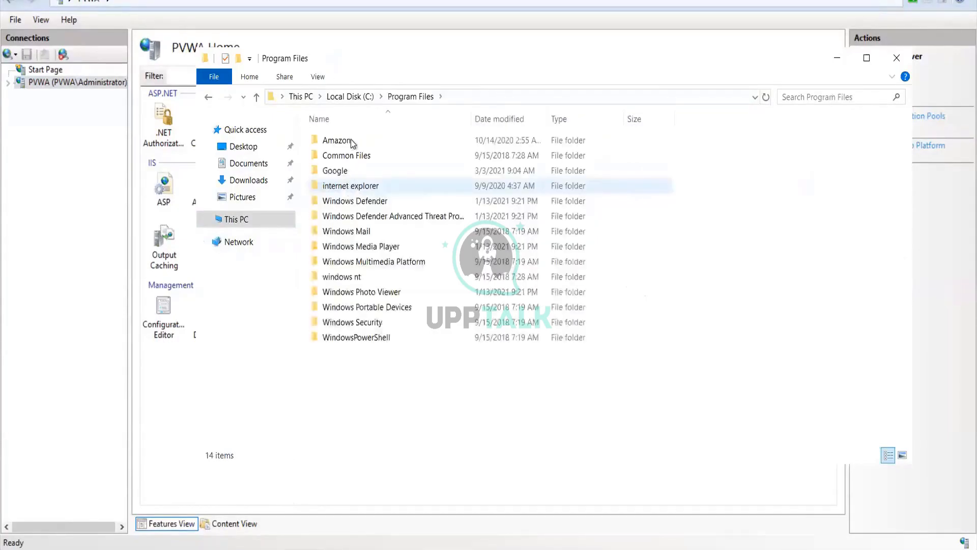
{"action": "left_click", "coordinate": [209, 97]}
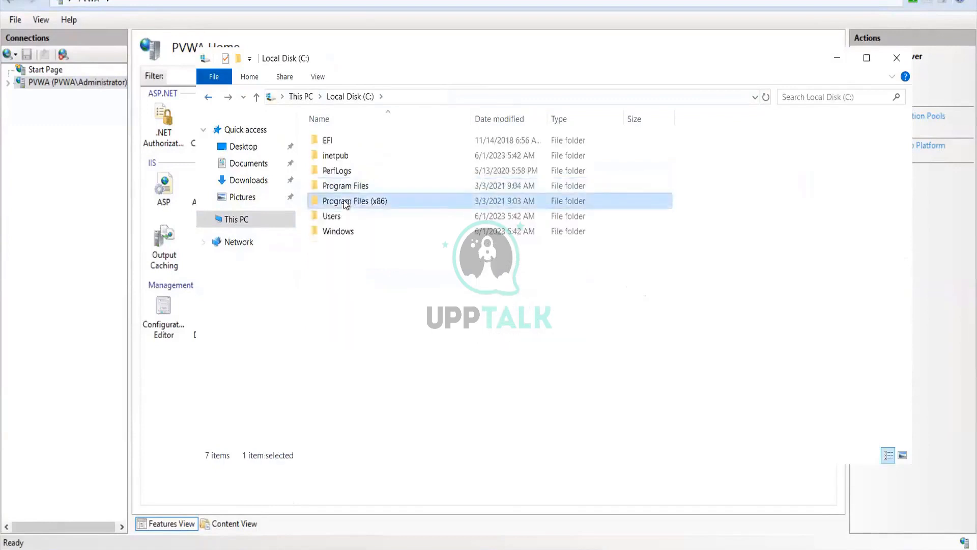
{"action": "double_click", "coordinate": [349, 200]}
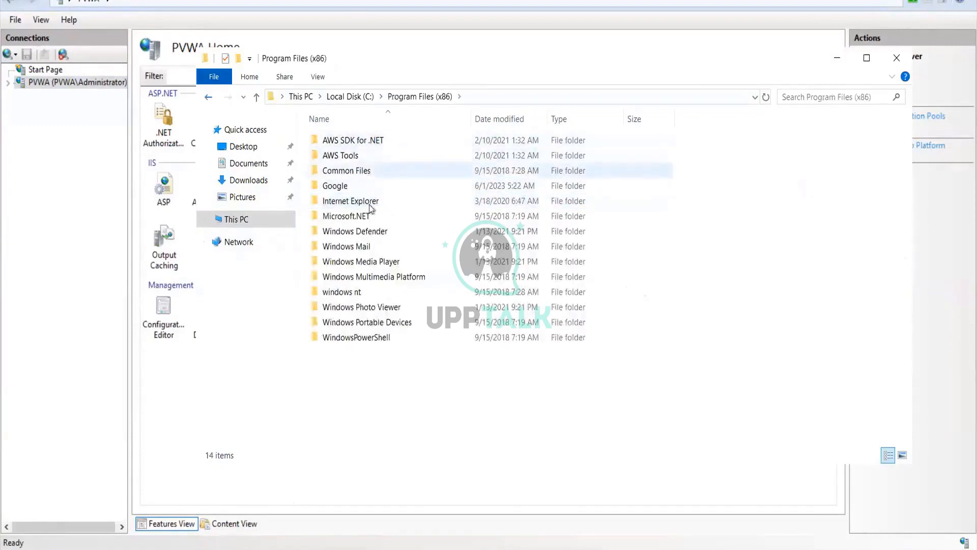
{"action": "left_click", "coordinate": [363, 358]}
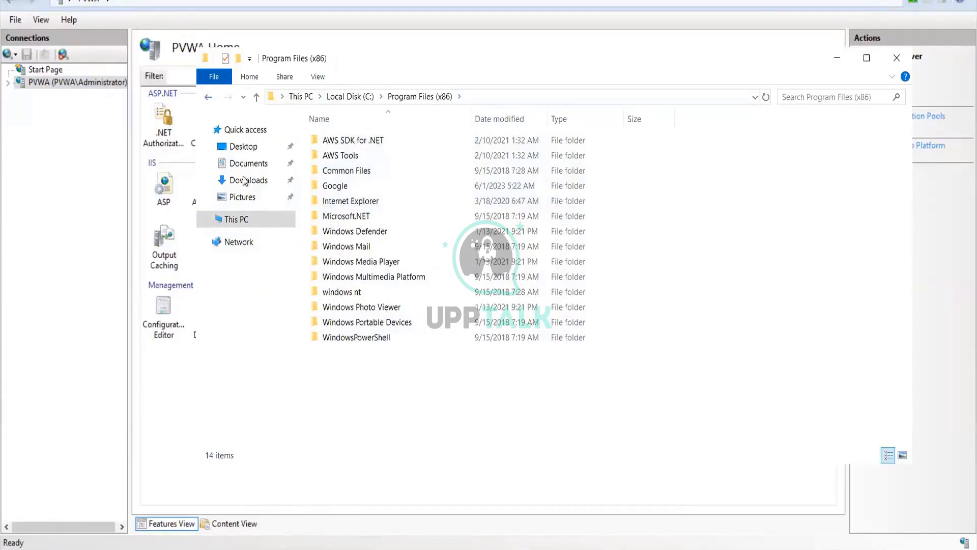
{"action": "left_click", "coordinate": [208, 97]}
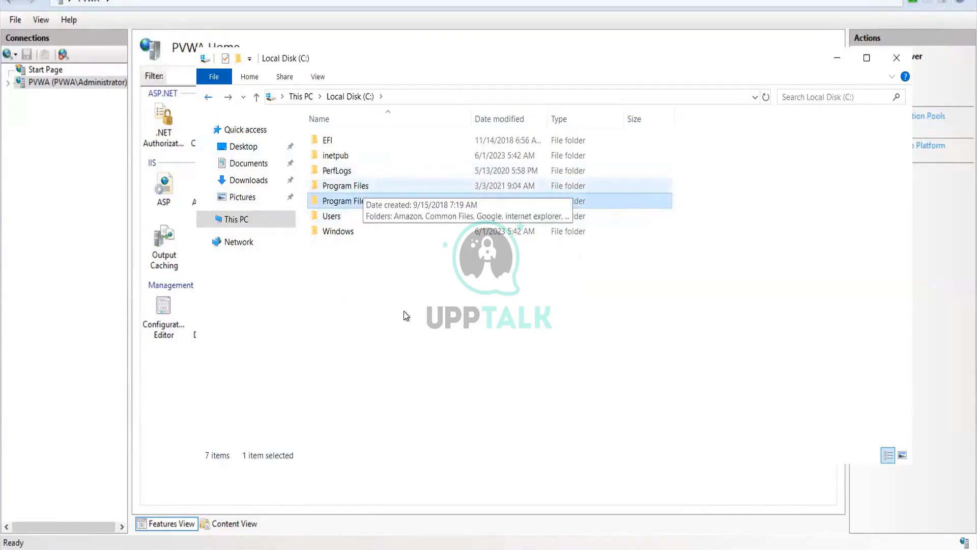
- Look through the Administrator profile folder under Users on Local Disk (C:), and return to the drive root
{"action": "double_click", "coordinate": [337, 214]}
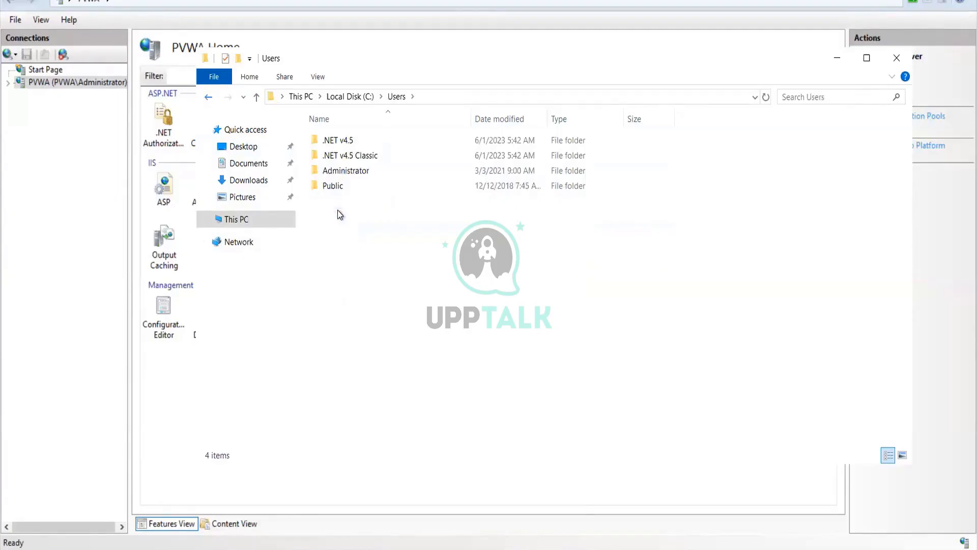
{"action": "double_click", "coordinate": [347, 170]}
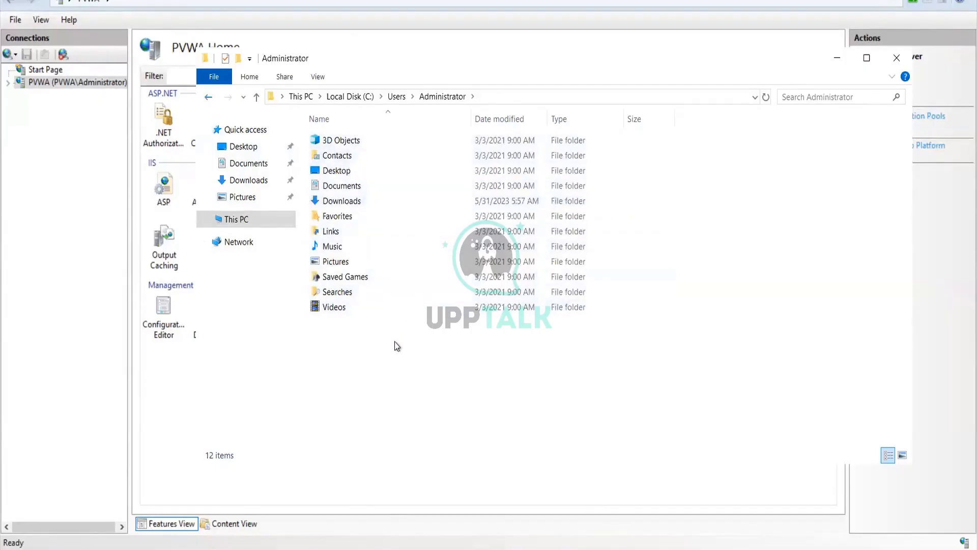
{"action": "left_click", "coordinate": [208, 98]}
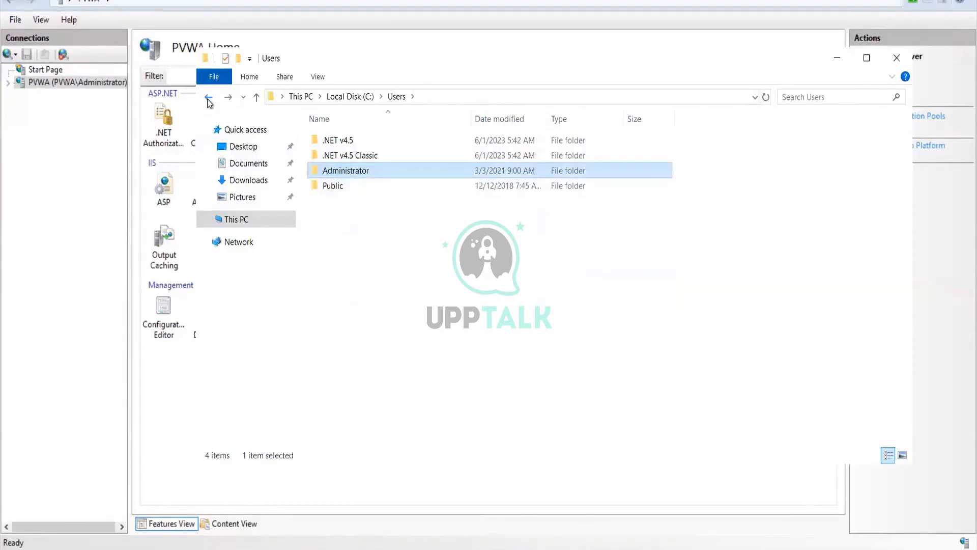
{"action": "left_click", "coordinate": [207, 98]}
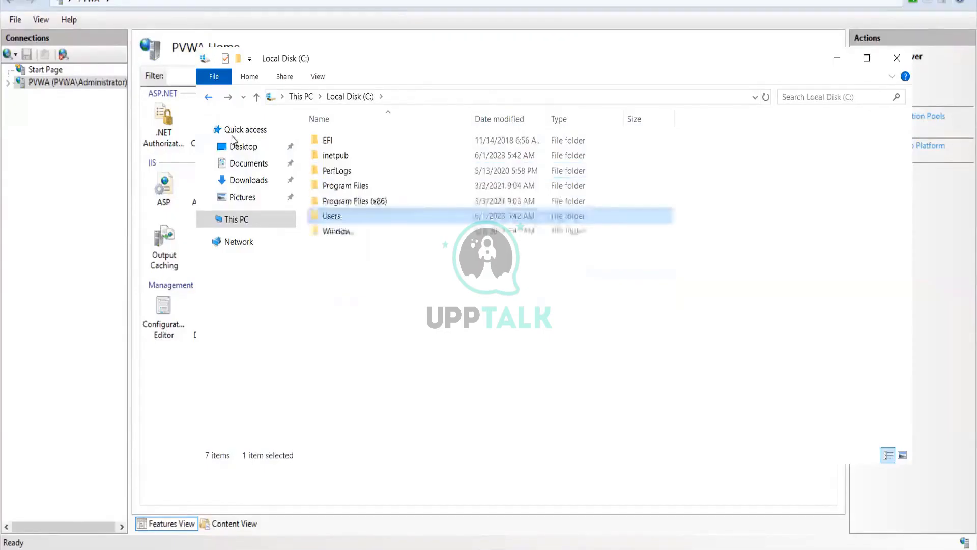
- Open the InstallationAutomation folder inside the Password Vault Web Access-Rls-v12.1 folder in Downloads
{"action": "left_click", "coordinate": [248, 180]}
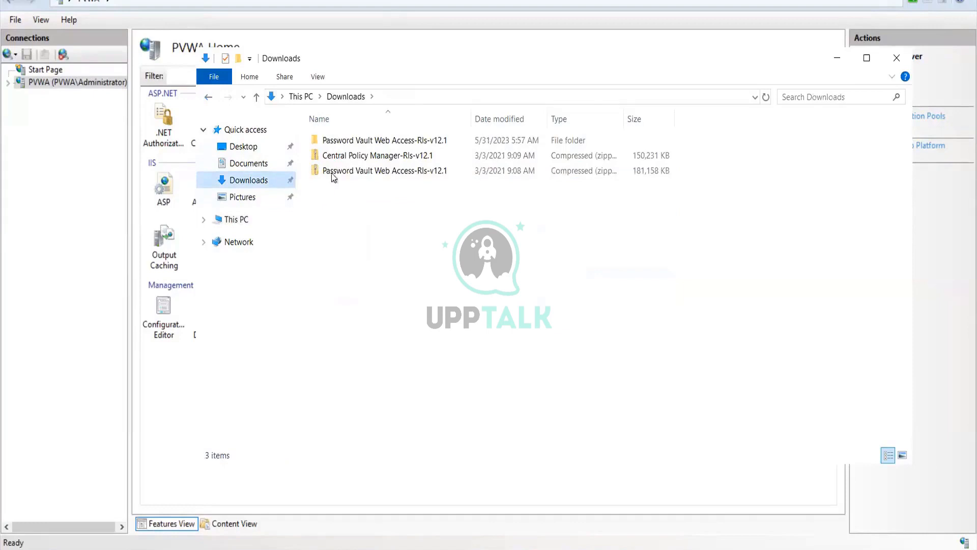
{"action": "left_click", "coordinate": [209, 98]}
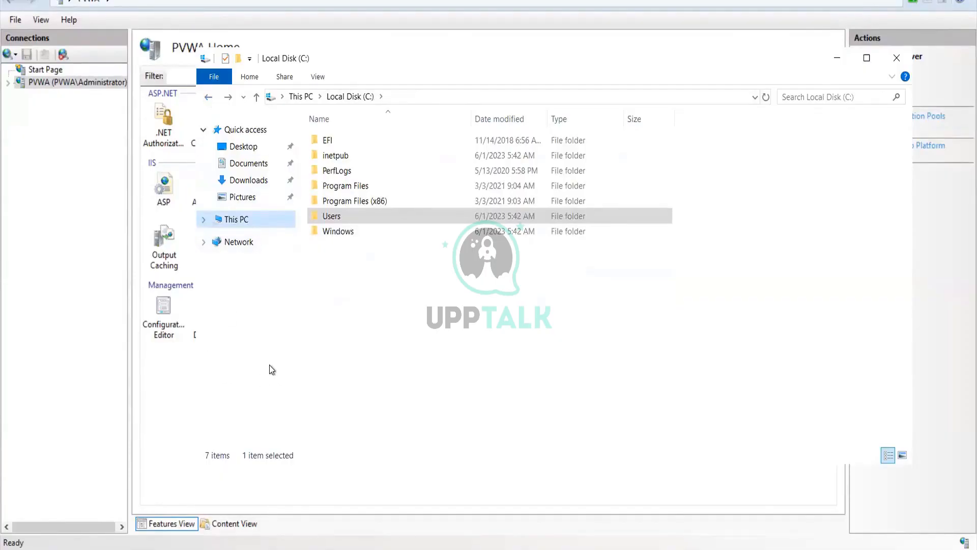
{"action": "left_click", "coordinate": [230, 97]}
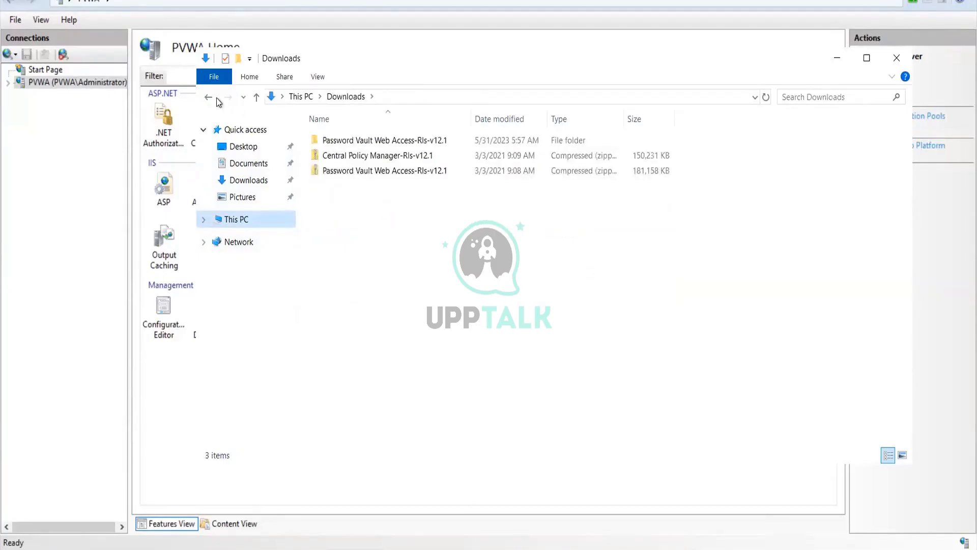
{"action": "double_click", "coordinate": [349, 140]}
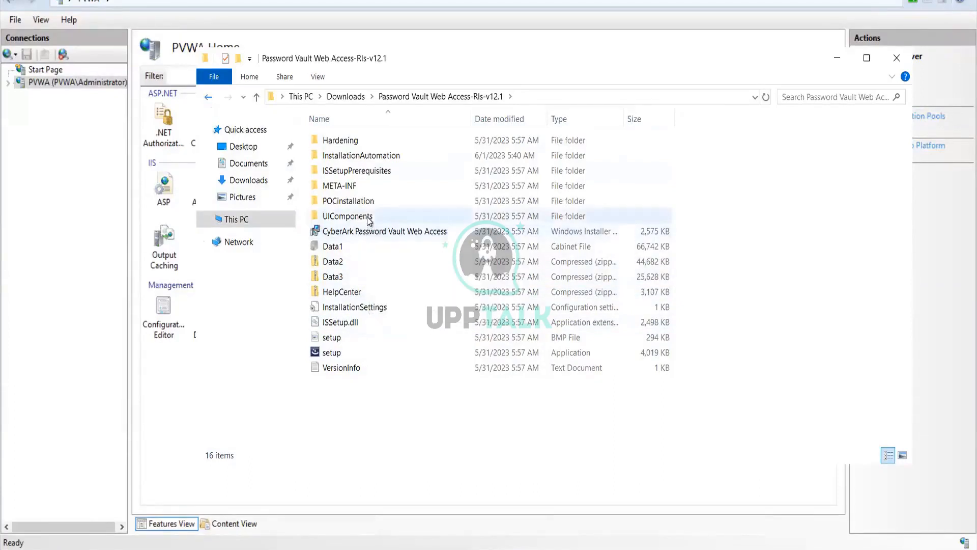
{"action": "mouse_move", "coordinate": [365, 159]}
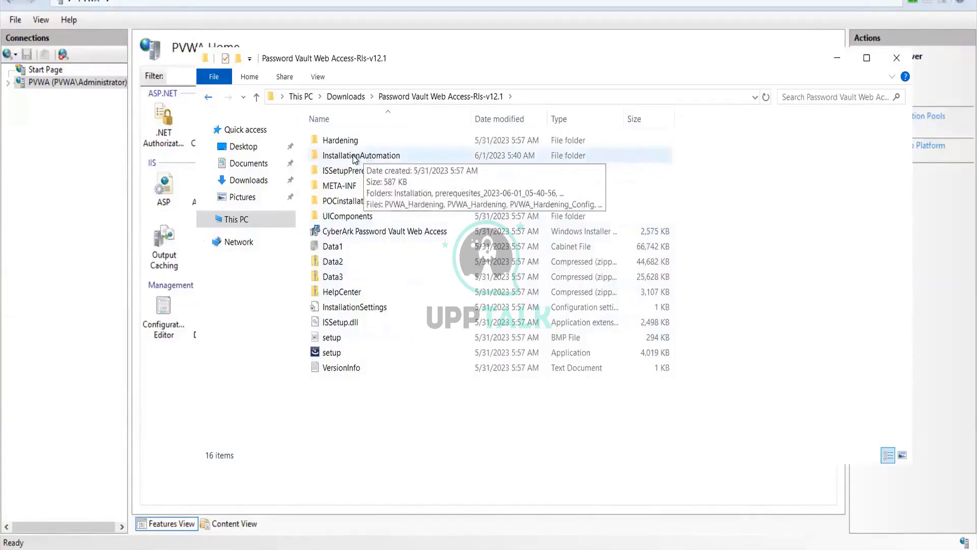
{"action": "left_click", "coordinate": [355, 158]}
{"action": "double_click", "coordinate": [355, 158]}
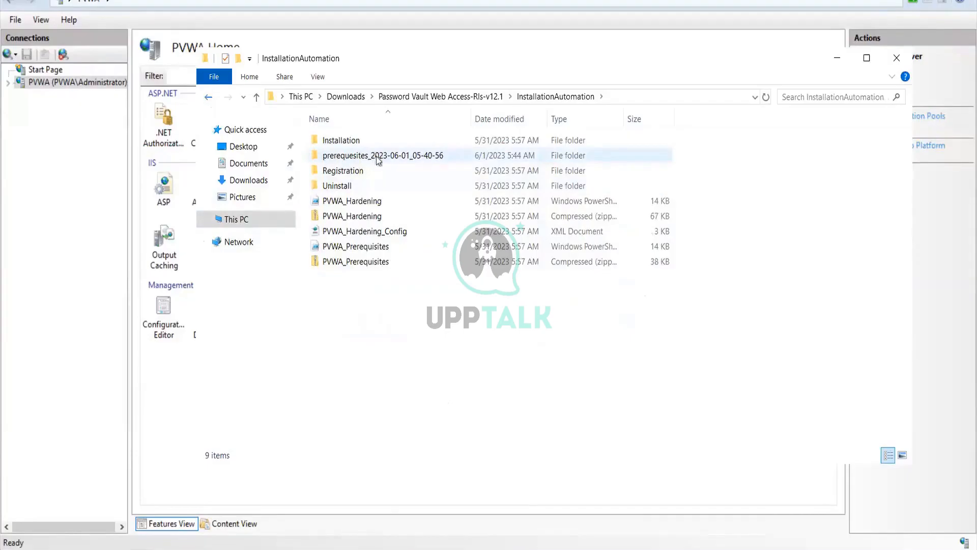
- Open the Script text log from the prerequesites_2023-06-01_05-40-56 folder inside InstallationAutomation
{"action": "mouse_move", "coordinate": [377, 162]}
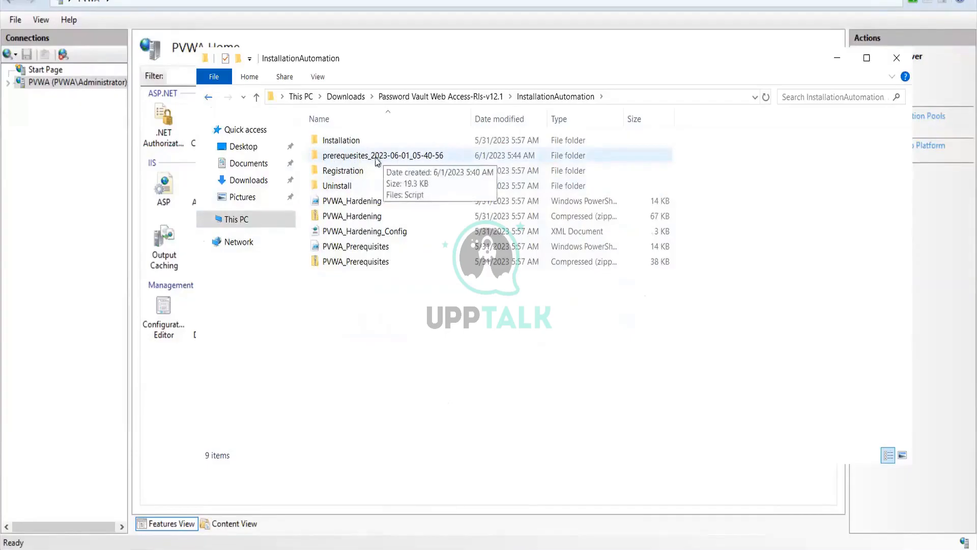
{"action": "double_click", "coordinate": [342, 159]}
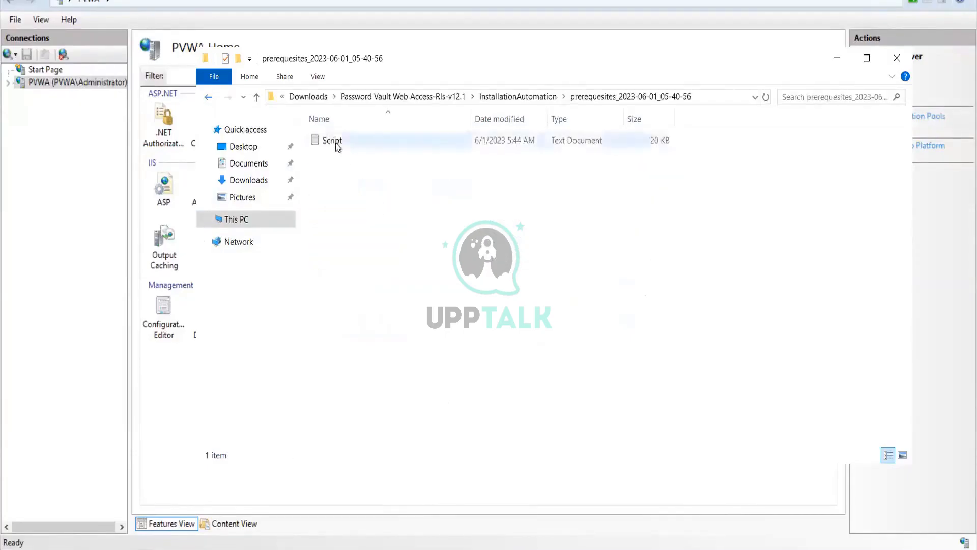
{"action": "double_click", "coordinate": [336, 145]}
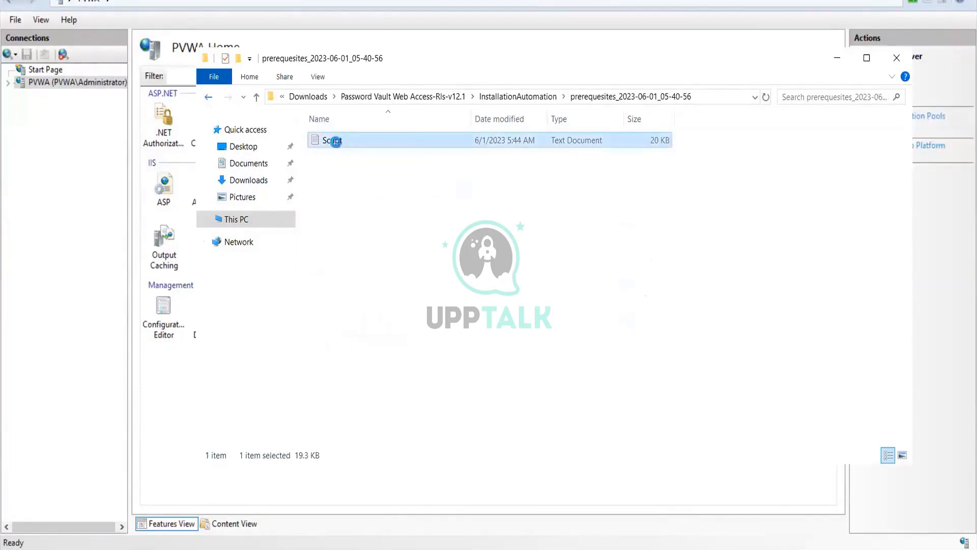
- Read through the prerequisites log, covering the web server roles, IPv6, self-signed certificate and TLS sections, and close it
{"action": "scroll", "coordinate": [361, 273], "scroll_direction": "down", "scroll_amount": 5}
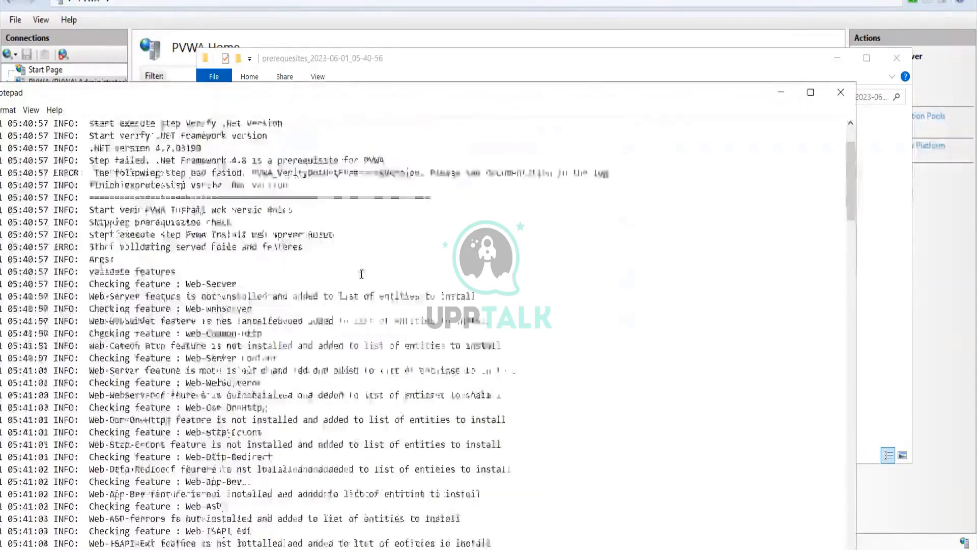
{"action": "scroll", "coordinate": [362, 274], "scroll_direction": "down", "scroll_amount": 15}
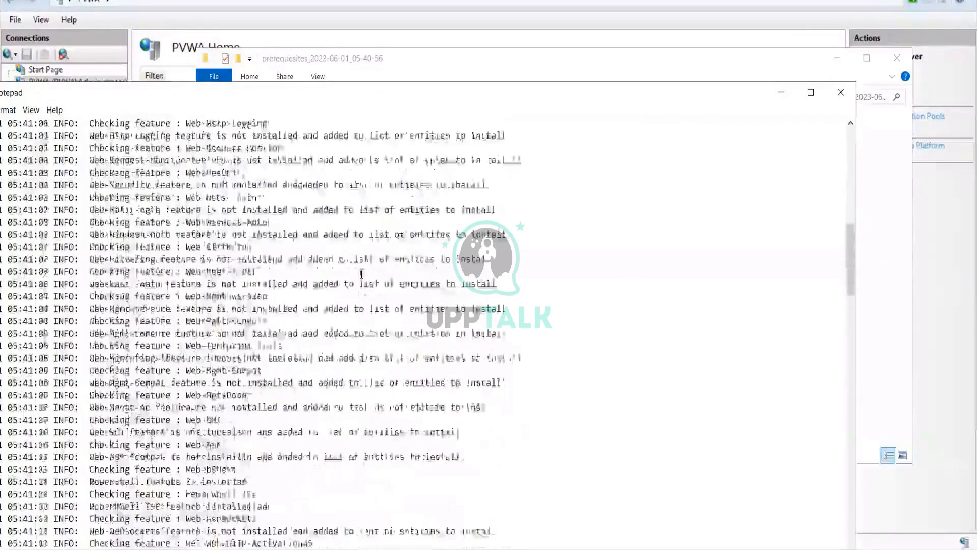
{"action": "scroll", "coordinate": [361, 274], "scroll_direction": "down", "scroll_amount": 12}
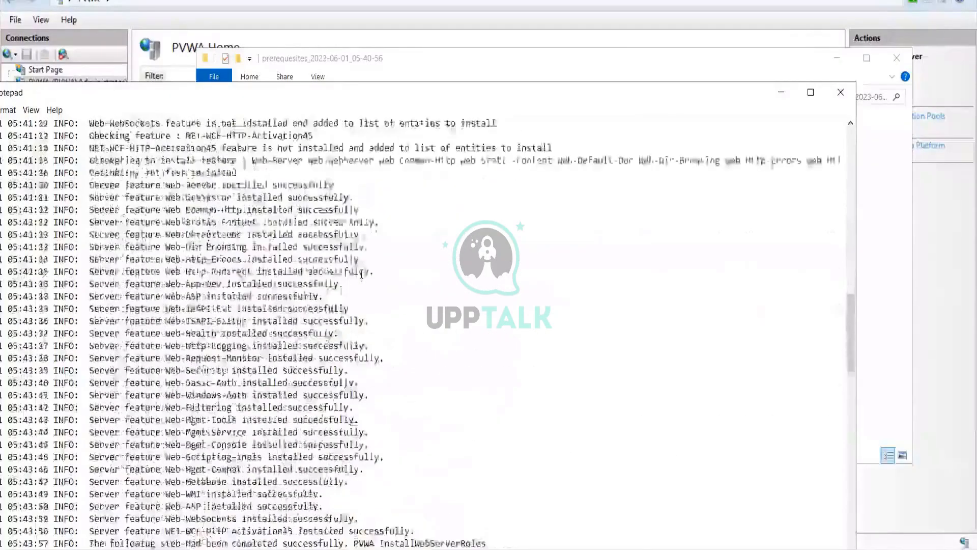
{"action": "scroll", "coordinate": [361, 273], "scroll_direction": "down", "scroll_amount": 6}
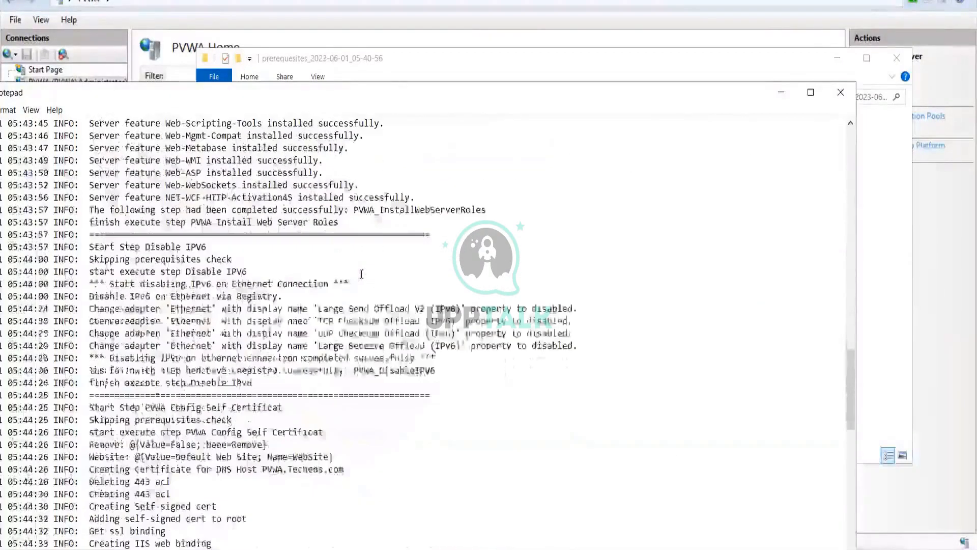
{"action": "scroll", "coordinate": [361, 273], "scroll_direction": "down", "scroll_amount": 5}
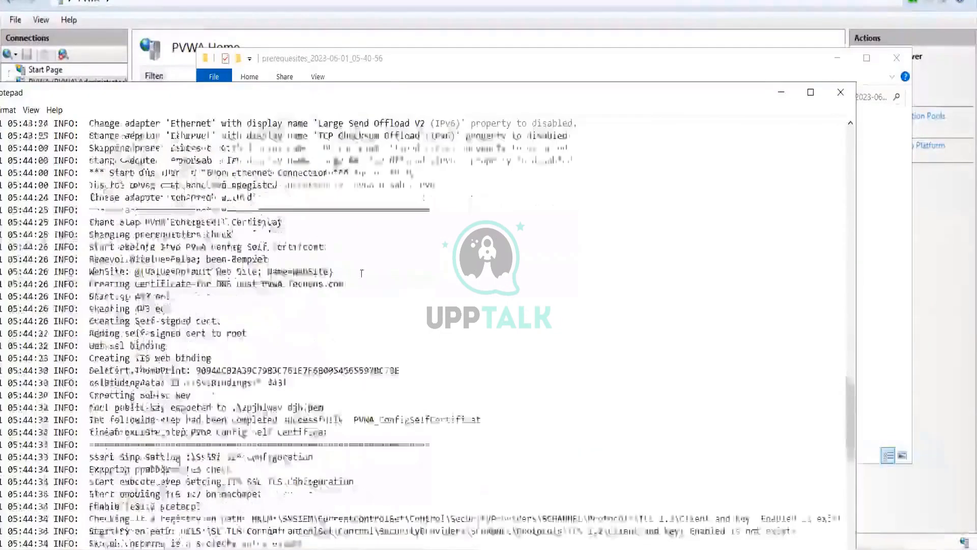
{"action": "scroll", "coordinate": [362, 274], "scroll_direction": "down", "scroll_amount": 6}
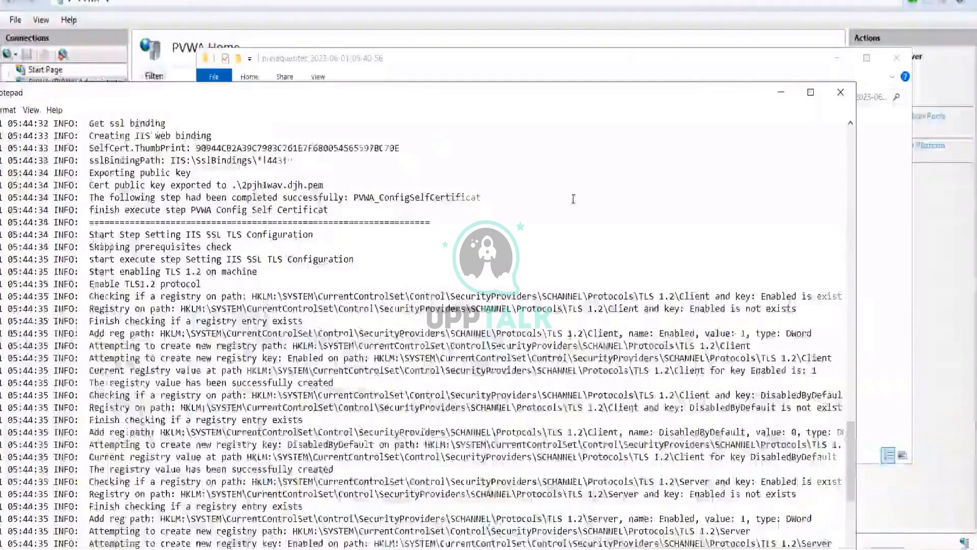
{"action": "scroll", "coordinate": [573, 199], "scroll_direction": "down", "scroll_amount": 2}
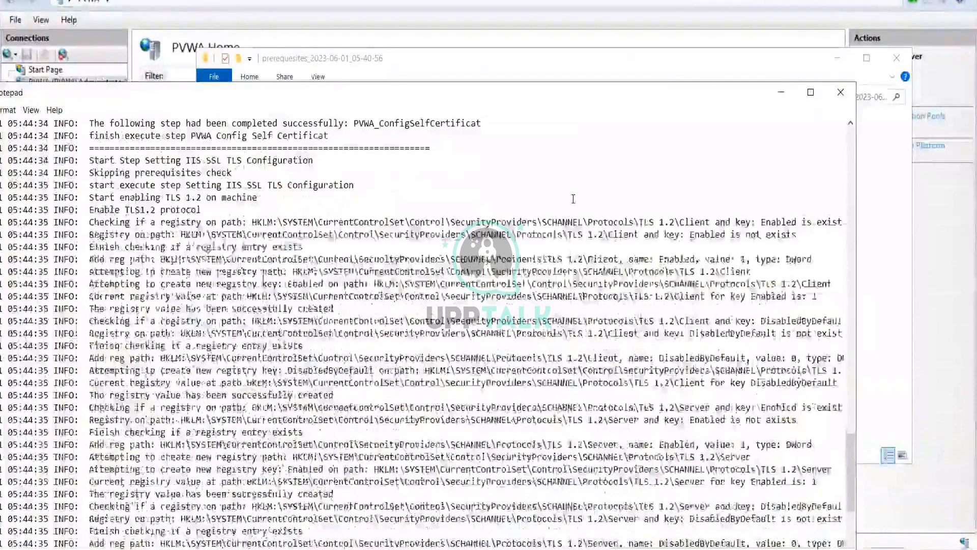
{"action": "scroll", "coordinate": [573, 199], "scroll_direction": "down", "scroll_amount": 1}
{"action": "scroll", "coordinate": [441, 333], "scroll_direction": "down", "scroll_amount": 1}
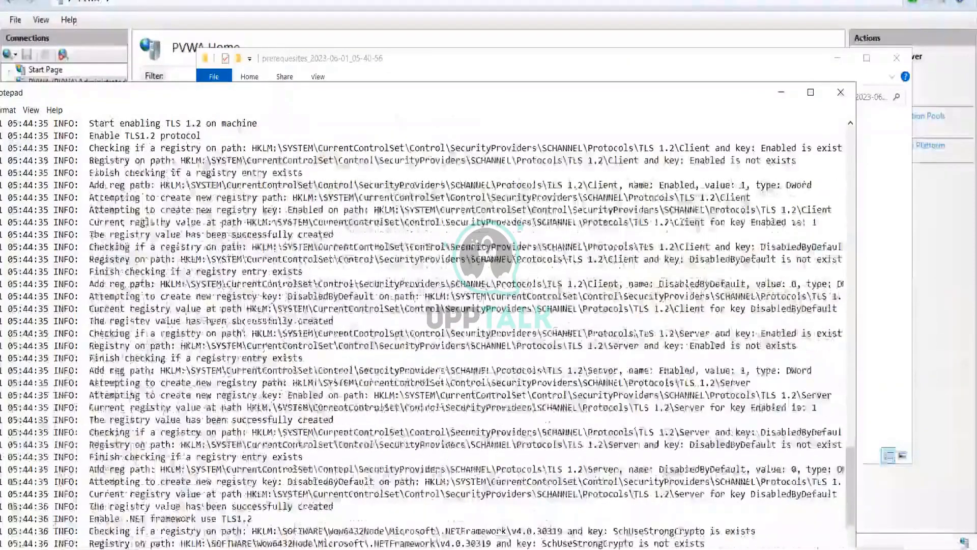
{"action": "left_click_drag", "start_coordinate": [621, 95], "coordinate": [681, 68]}
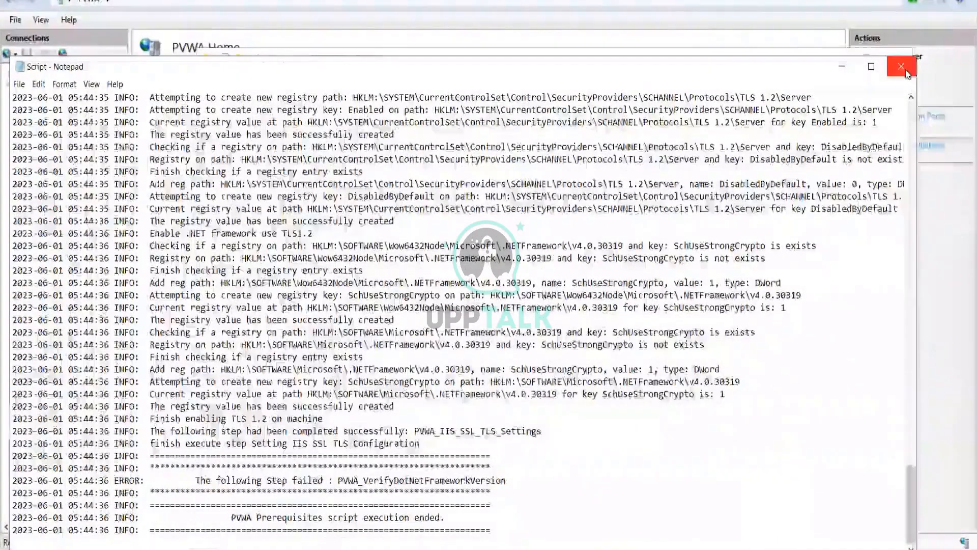
{"action": "left_click", "coordinate": [901, 66]}
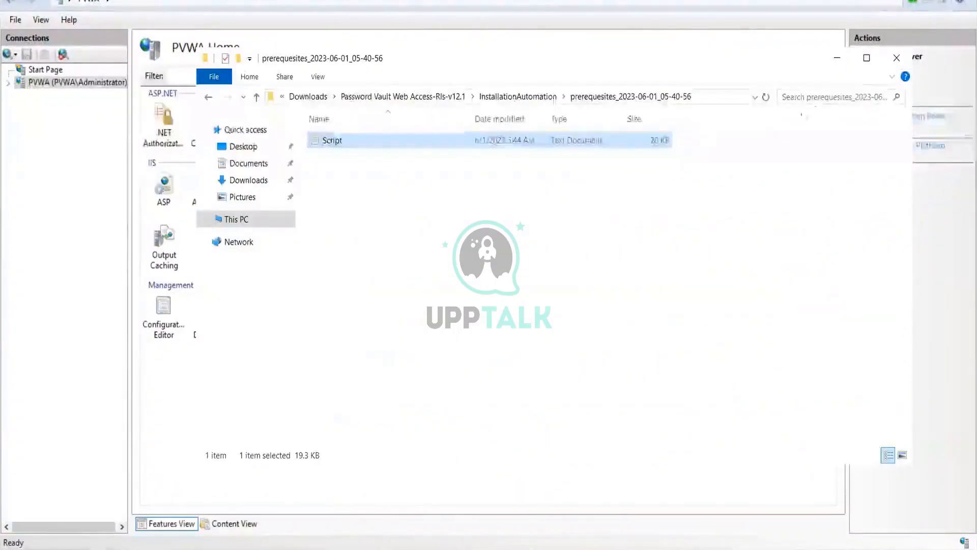
- Reopen the Script log, examine the closing summary lines about the script execution, and close it
{"action": "double_click", "coordinate": [371, 140]}
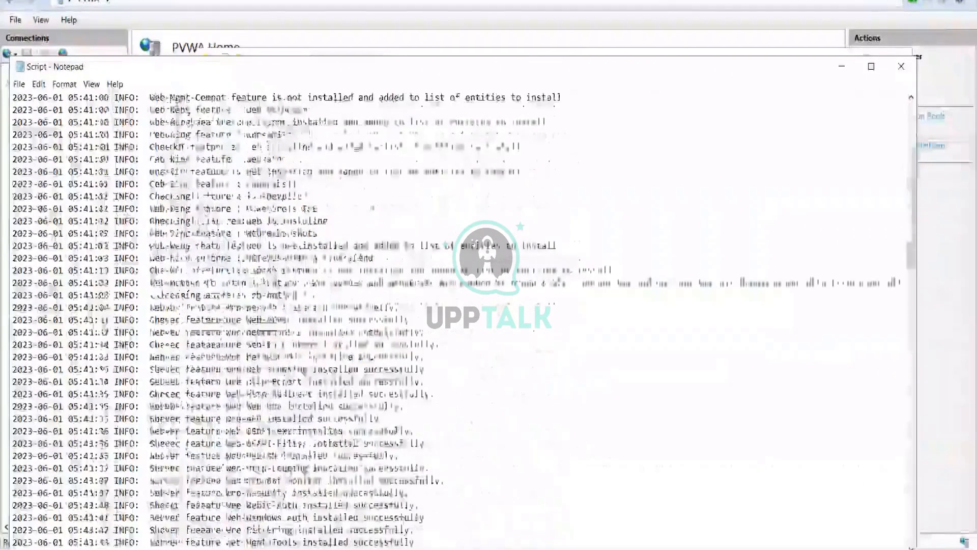
{"action": "scroll", "coordinate": [374, 208], "scroll_direction": "down", "scroll_amount": 15}
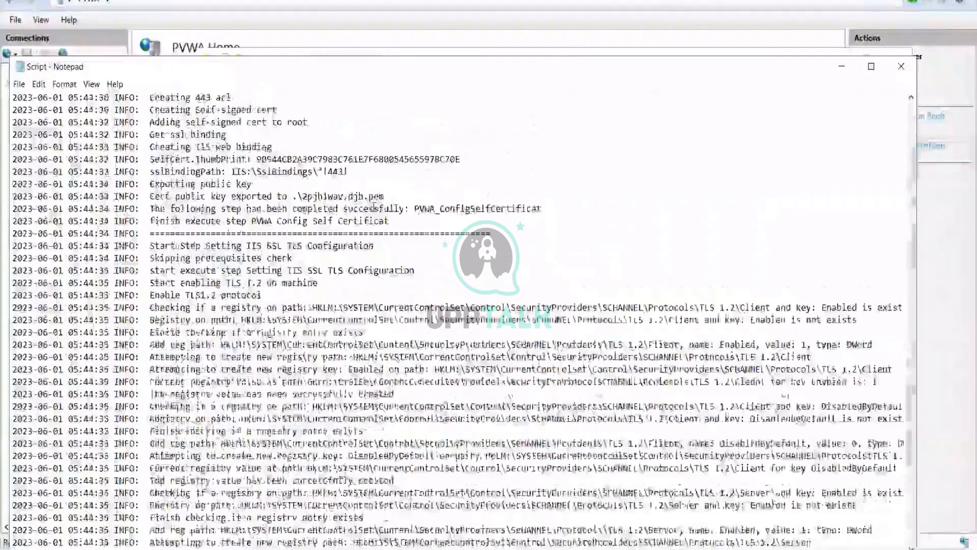
{"action": "scroll", "coordinate": [374, 207], "scroll_direction": "down", "scroll_amount": 12}
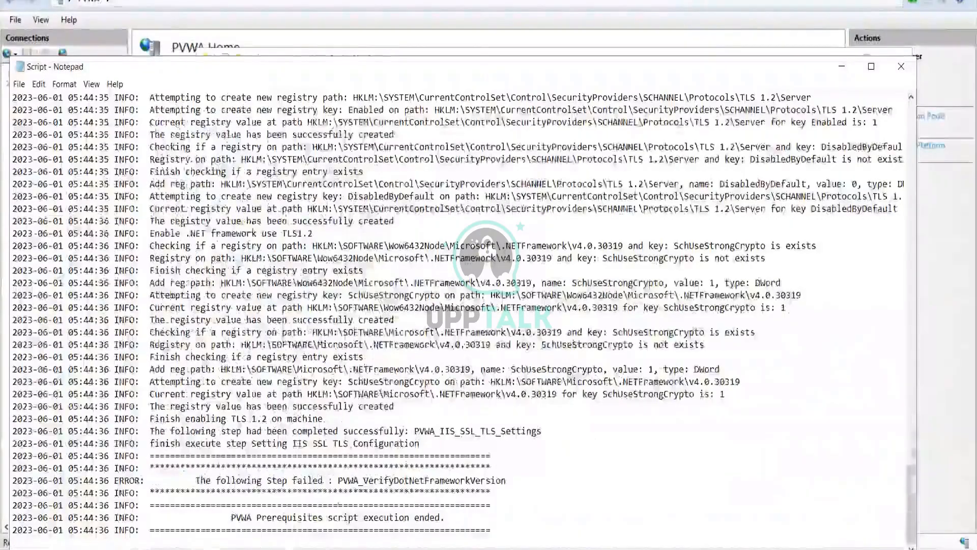
{"action": "left_click_drag", "start_coordinate": [282, 520], "coordinate": [443, 529]}
{"action": "left_click", "coordinate": [543, 506]}
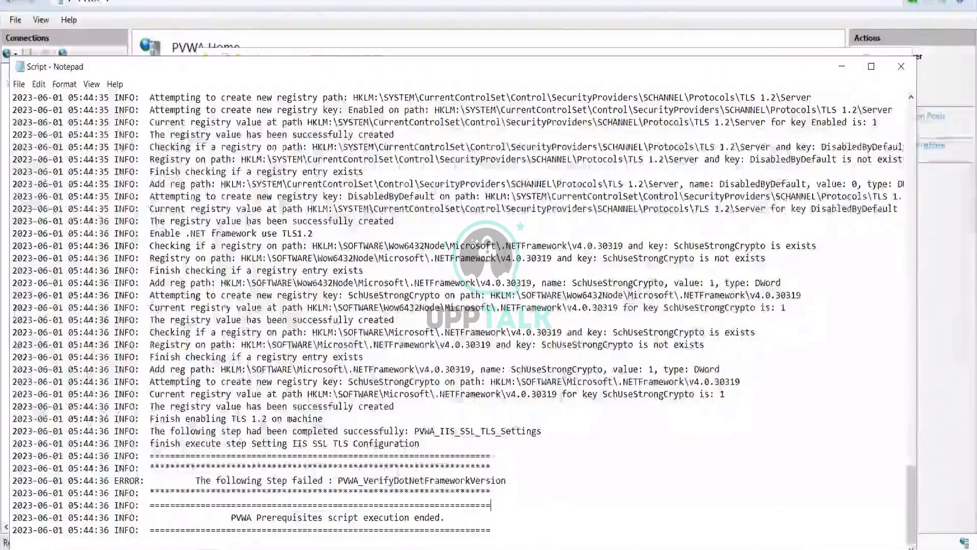
{"action": "left_click", "coordinate": [901, 67]}
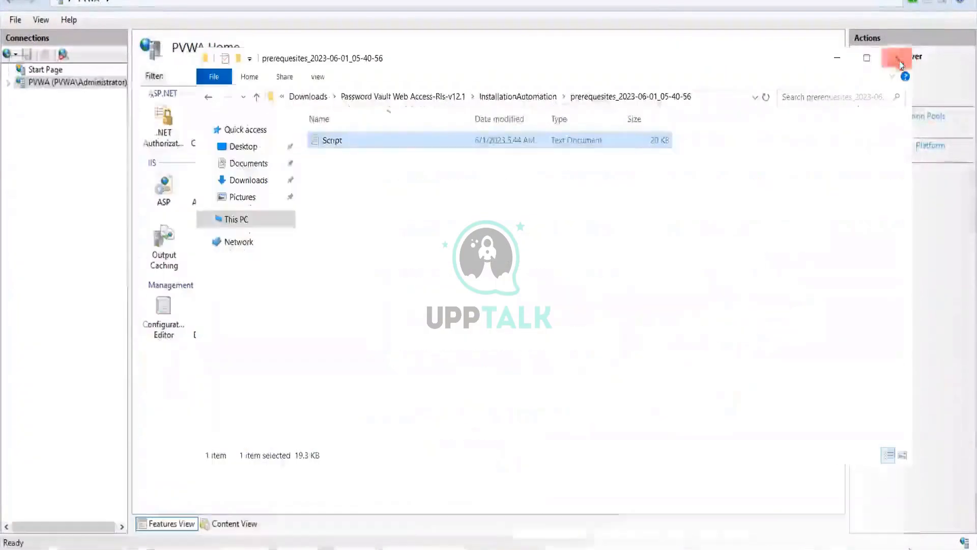
- Go back to the Password Vault Web Access-Rls-v12.1 folder, locate the setup application, and return to IIS Manager
{"action": "left_click", "coordinate": [212, 99]}
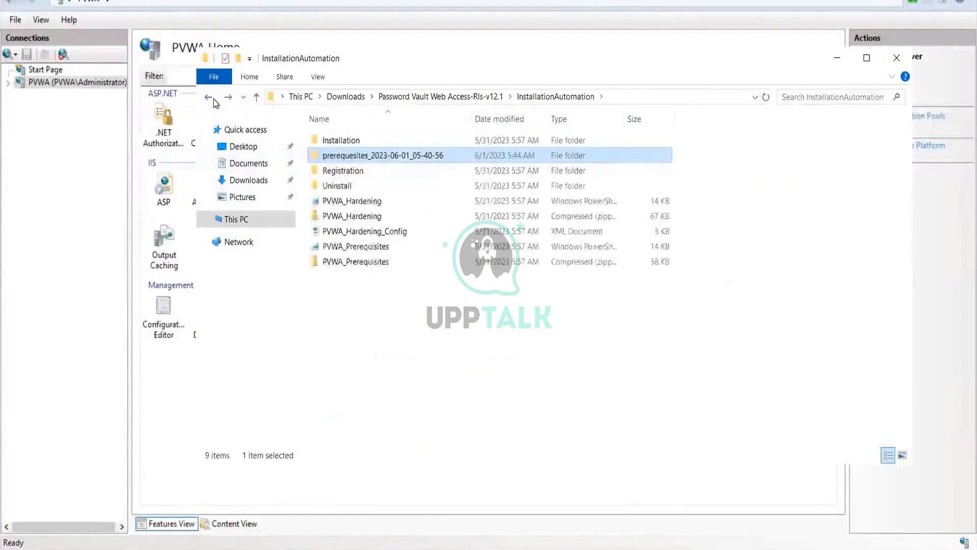
{"action": "left_click", "coordinate": [213, 98]}
{"action": "left_click", "coordinate": [333, 352]}
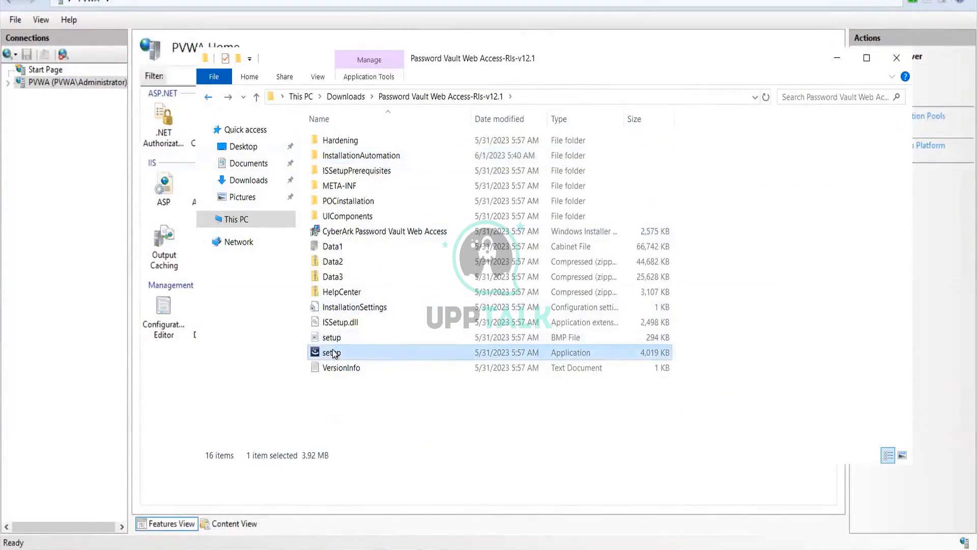
{"action": "right_click", "coordinate": [333, 354]}
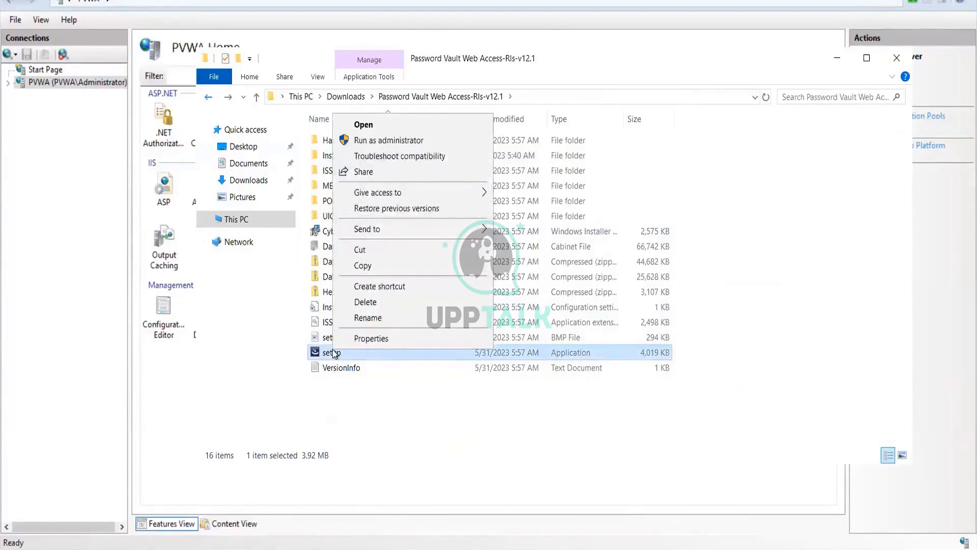
{"action": "left_click", "coordinate": [393, 438]}
{"action": "left_click", "coordinate": [54, 281]}
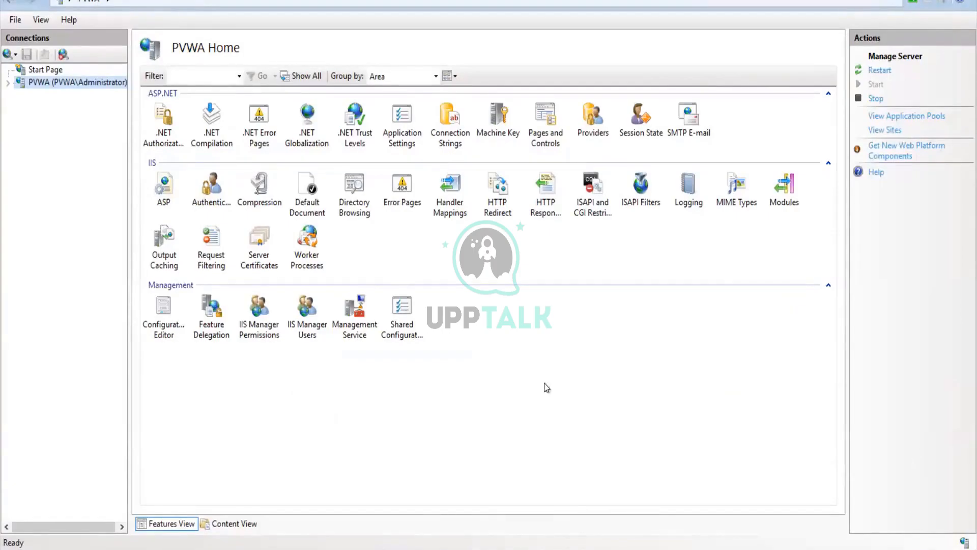
{"action": "left_click", "coordinate": [453, 77]}
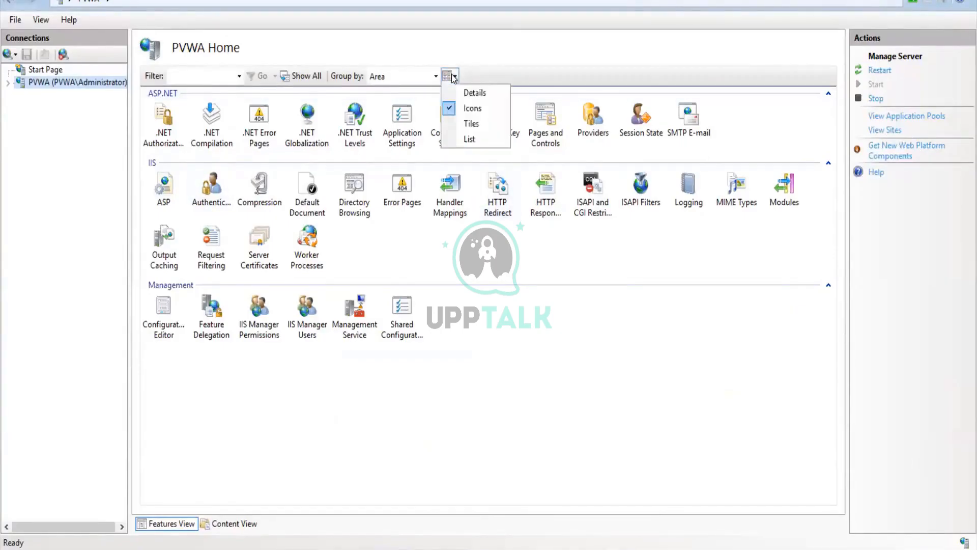
{"action": "left_click", "coordinate": [476, 366]}
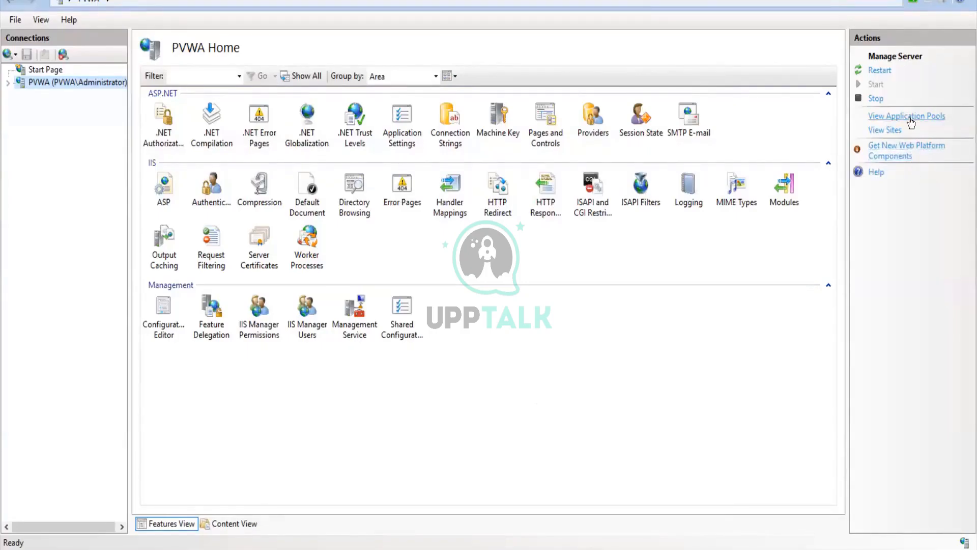
- Open the site bindings of Default Web Site on the PVWA server and select the https binding
{"action": "left_click", "coordinate": [885, 130]}
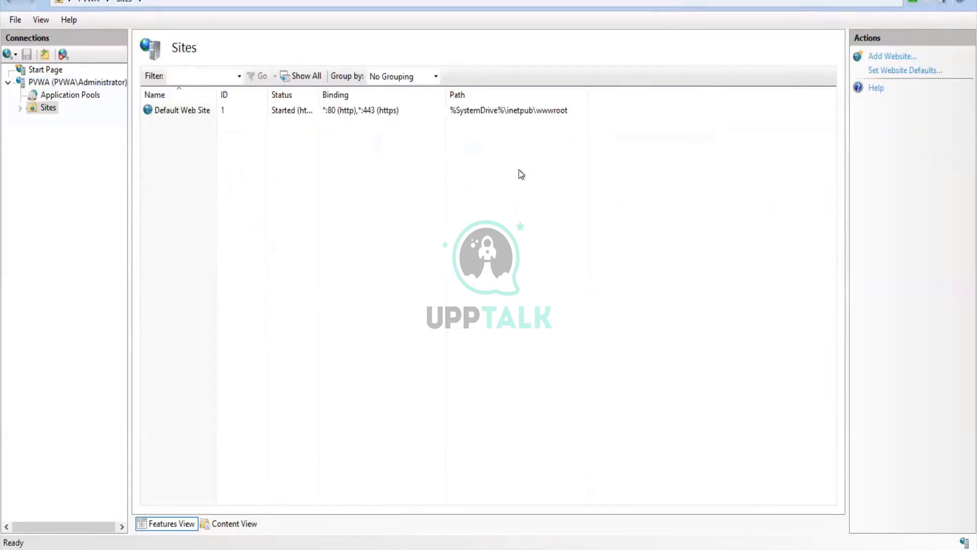
{"action": "left_click", "coordinate": [175, 105]}
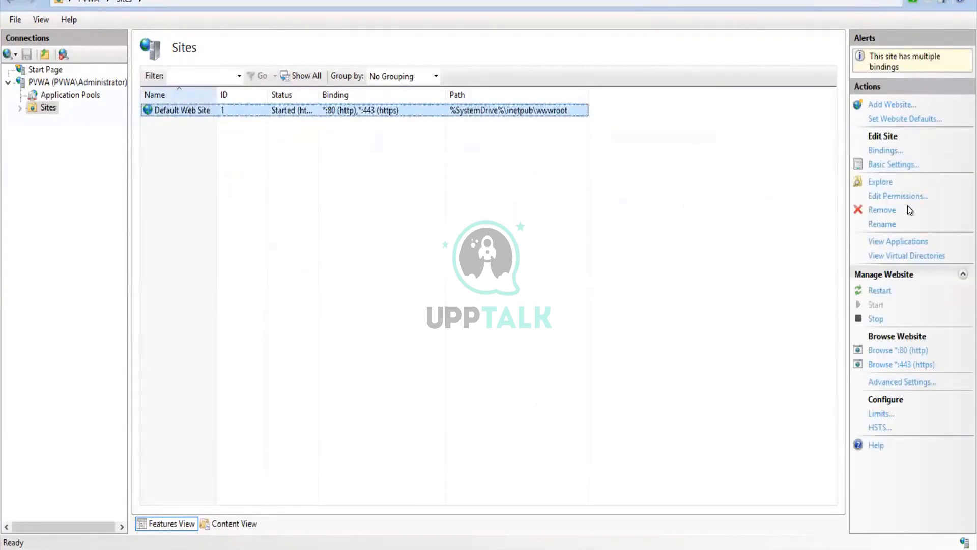
{"action": "left_click", "coordinate": [890, 150]}
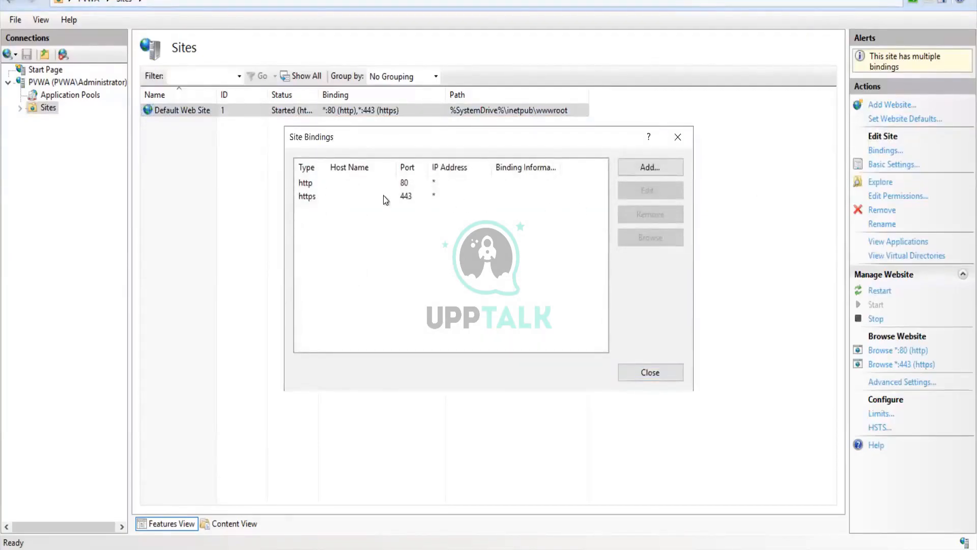
{"action": "left_click", "coordinate": [304, 198]}
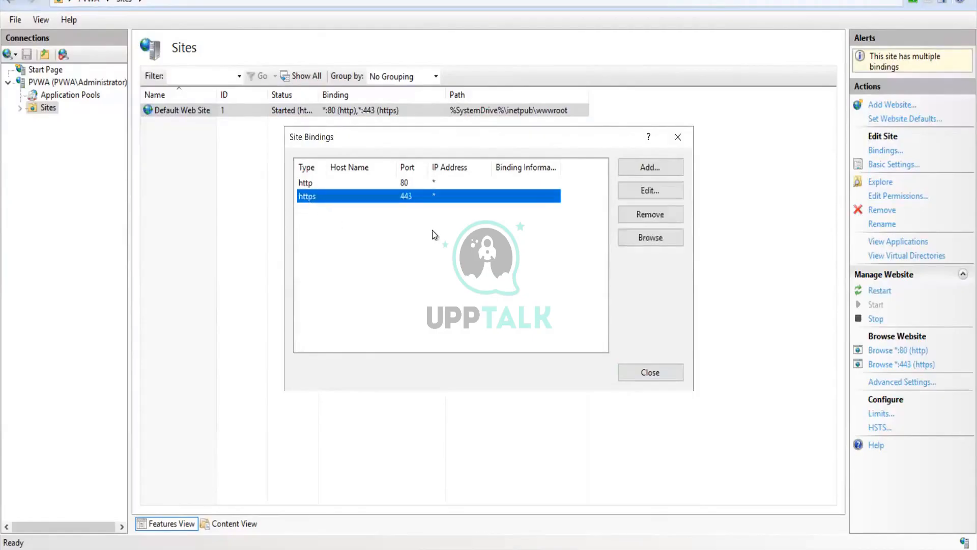
- Look over the fields for adding a site binding, including the available IP addresses and host name, and cancel without adding one
{"action": "left_click", "coordinate": [644, 169]}
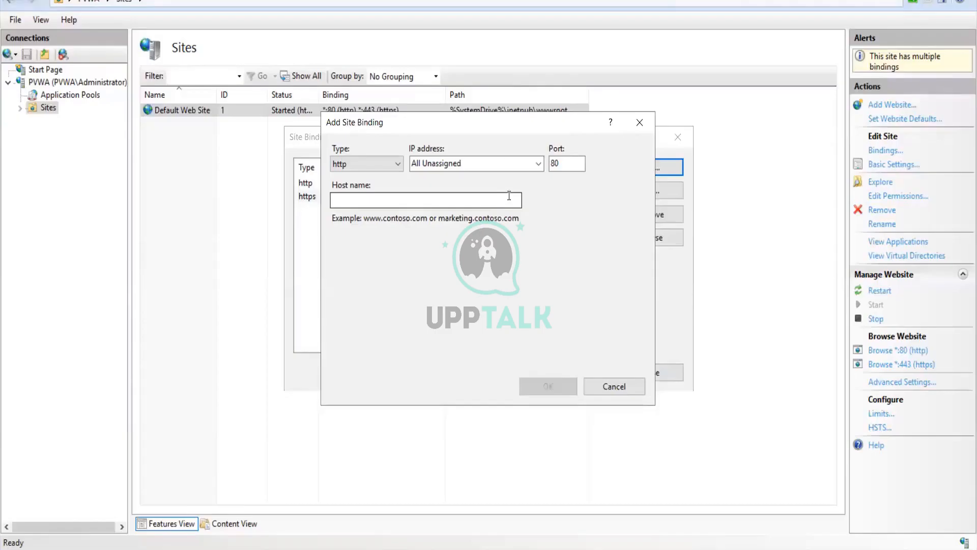
{"action": "left_click", "coordinate": [533, 166]}
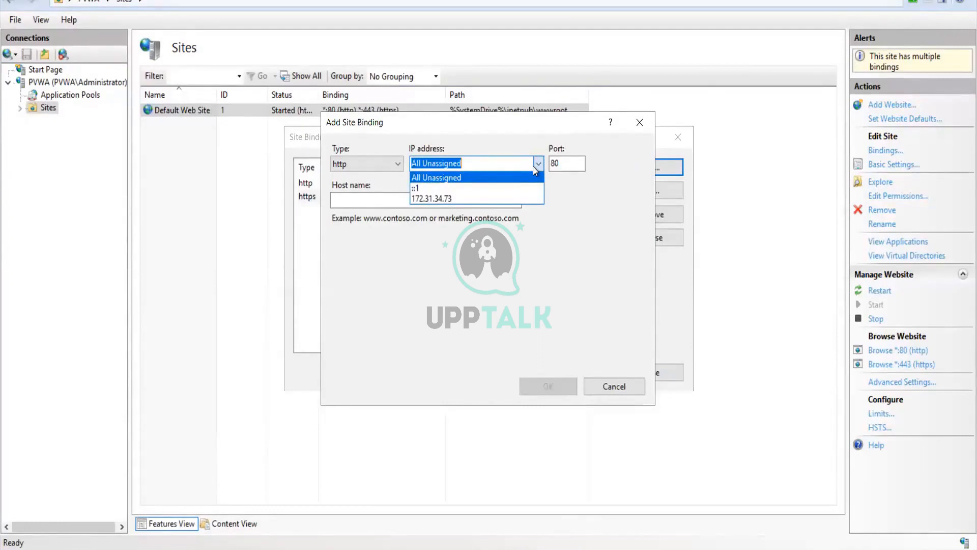
{"action": "left_click", "coordinate": [534, 168]}
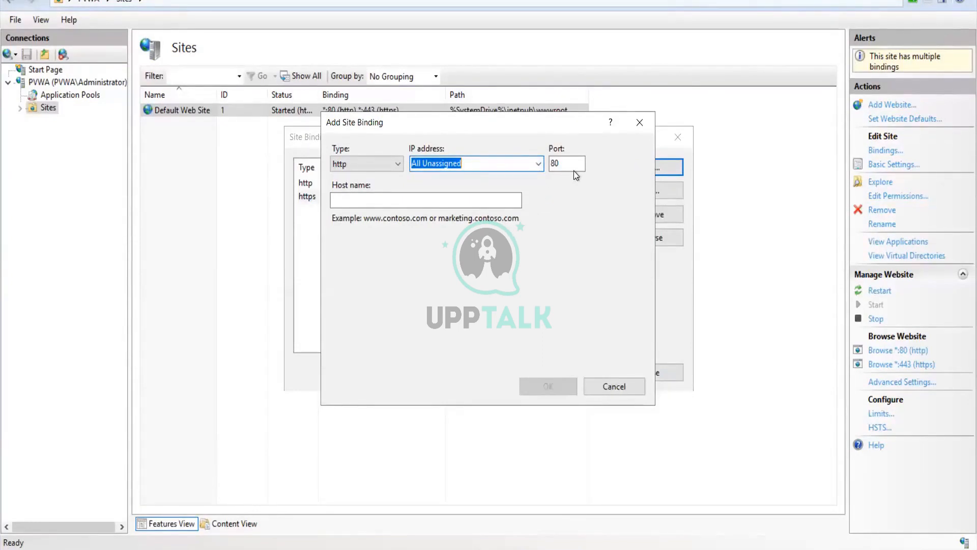
{"action": "left_click", "coordinate": [439, 203]}
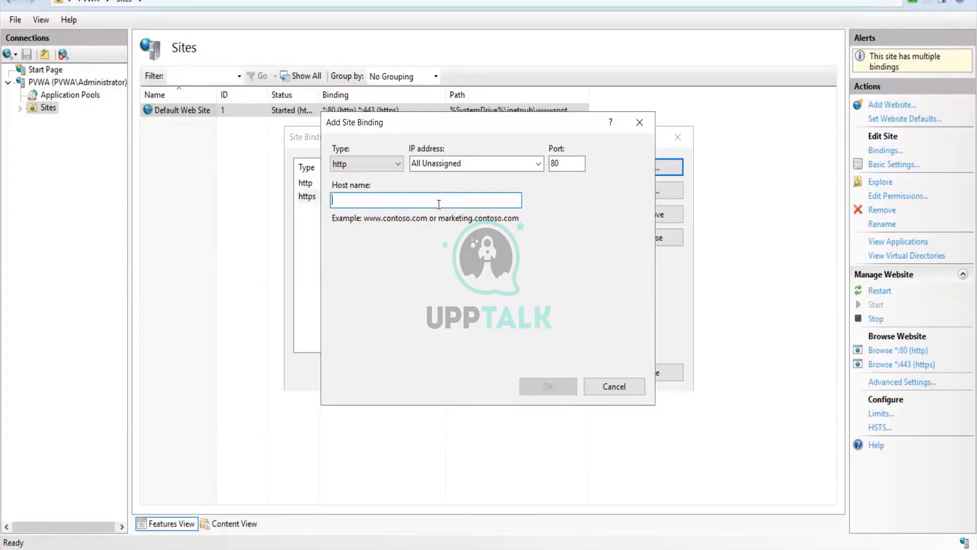
{"action": "left_click", "coordinate": [595, 385]}
{"action": "mouse_move", "coordinate": [142, 547]}
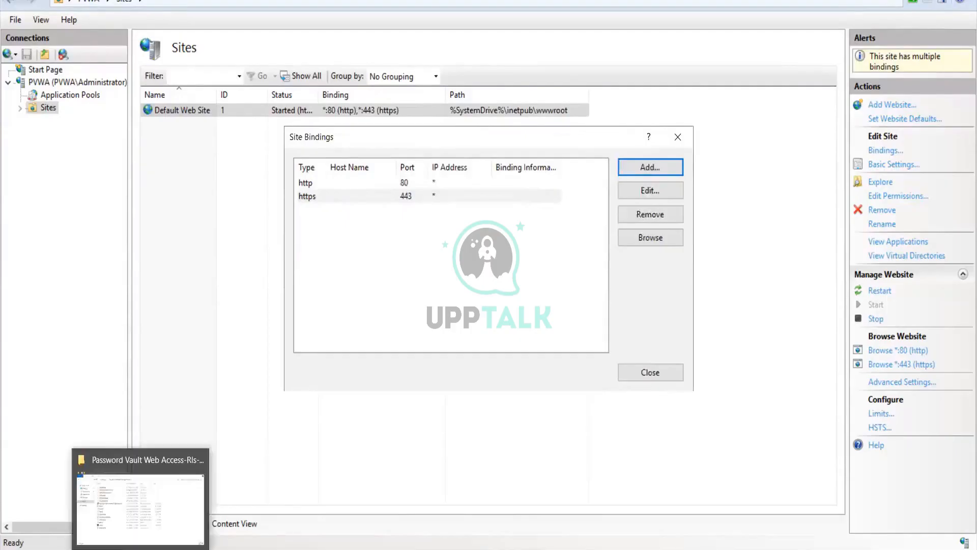
{"action": "left_click", "coordinate": [141, 519]}
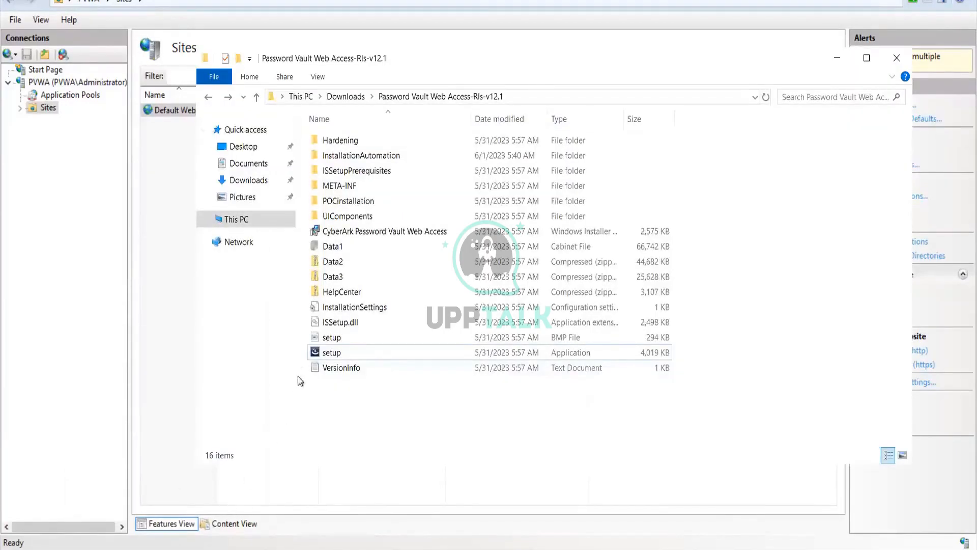
{"action": "left_click", "coordinate": [199, 548]}
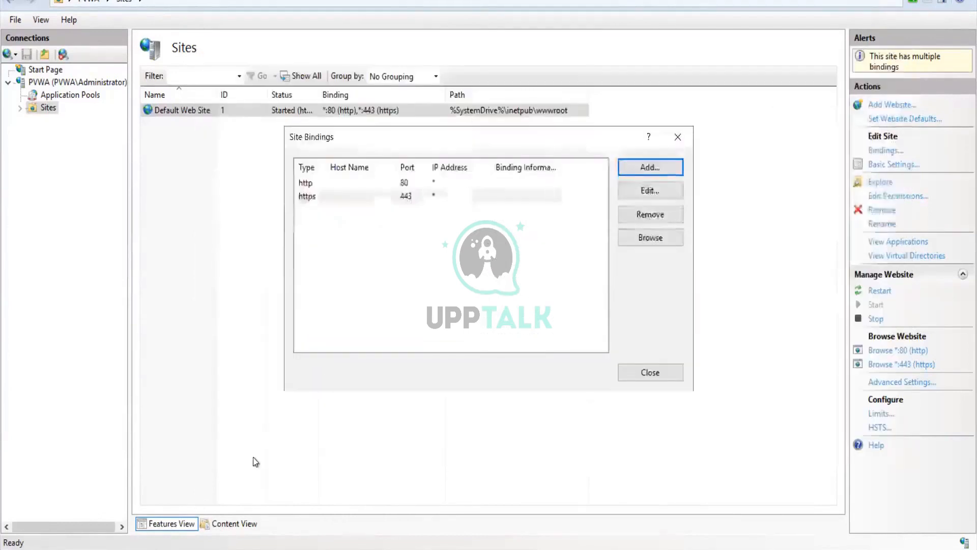
- Close the site bindings, expand the Sites node, and select Default Web Site in the sites list without renaming it
{"action": "left_click", "coordinate": [678, 137]}
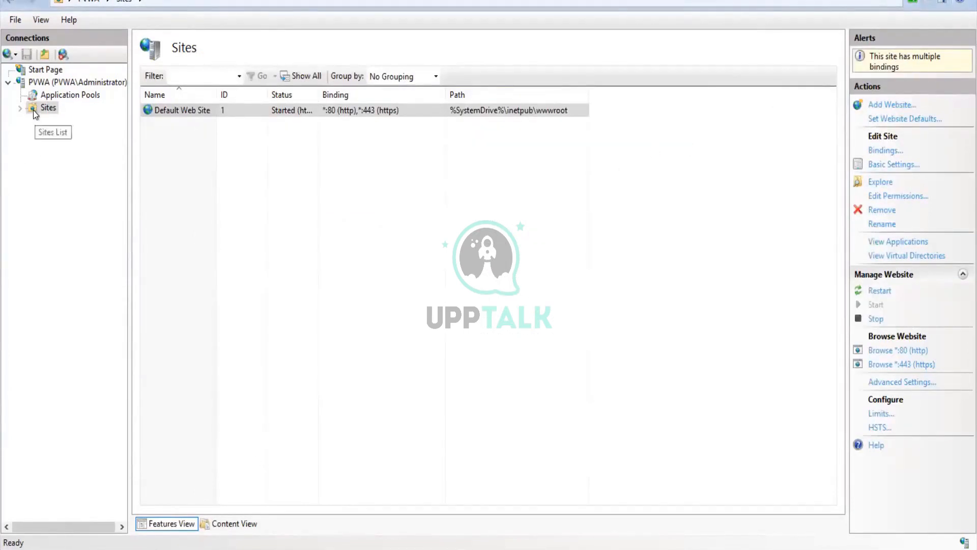
{"action": "left_click", "coordinate": [20, 109]}
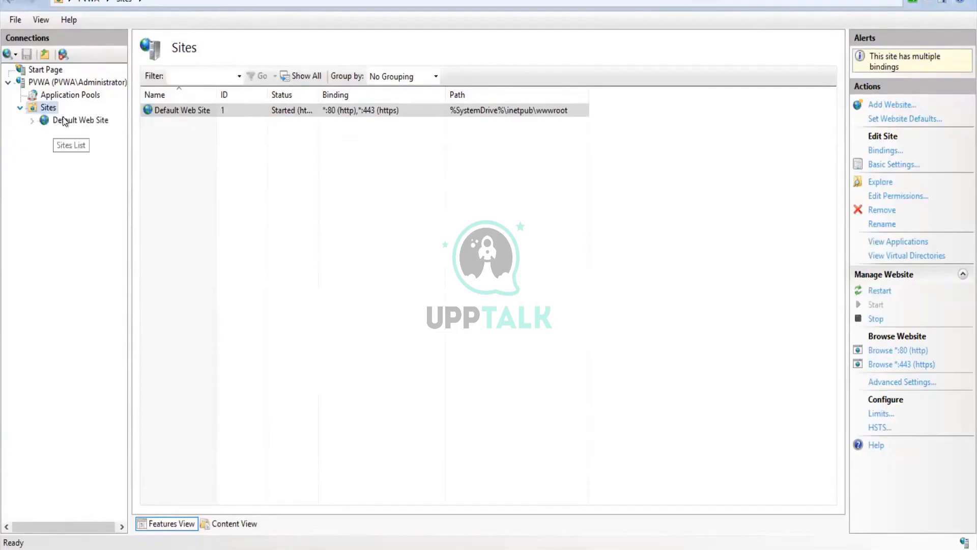
{"action": "left_click", "coordinate": [194, 114]}
{"action": "left_click", "coordinate": [194, 114]}
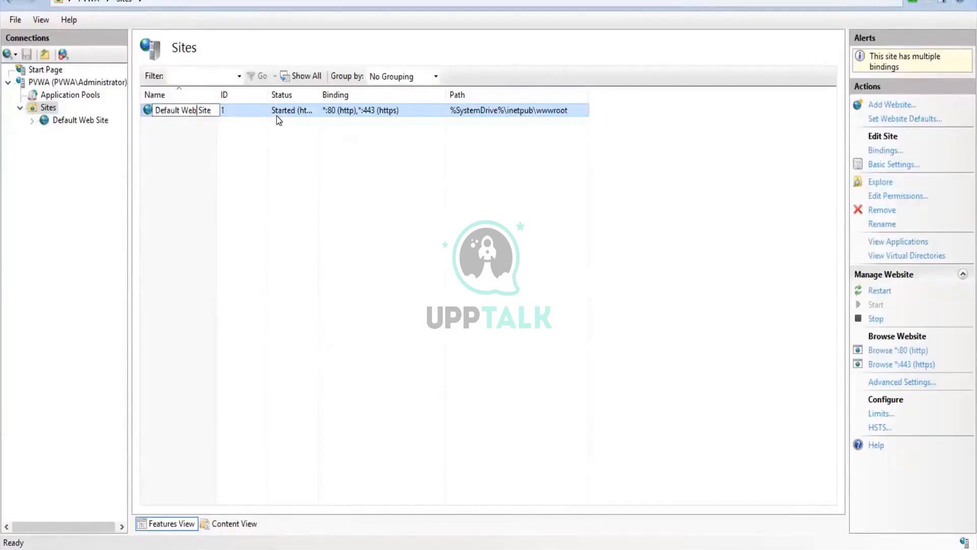
{"action": "left_click", "coordinate": [260, 109]}
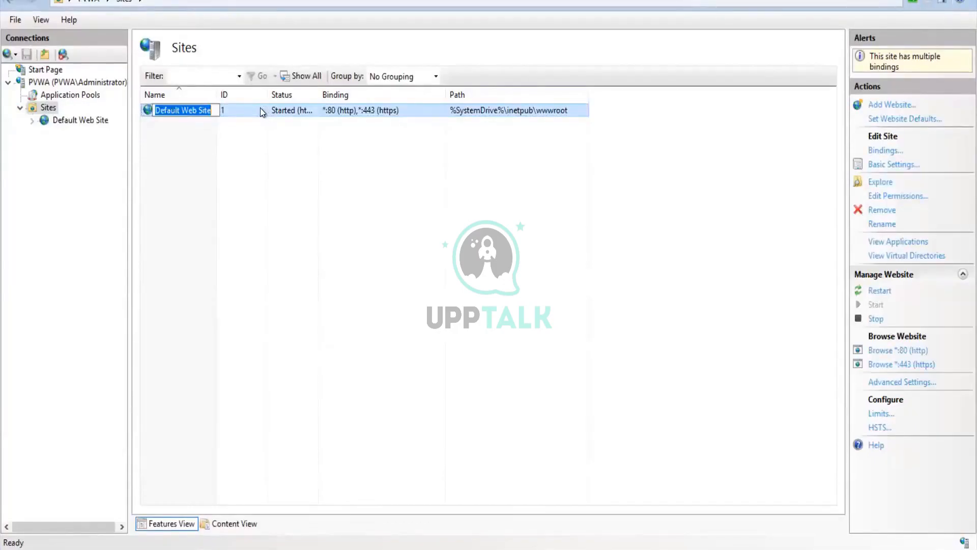
{"action": "left_click", "coordinate": [260, 108]}
{"action": "left_click", "coordinate": [257, 147]}
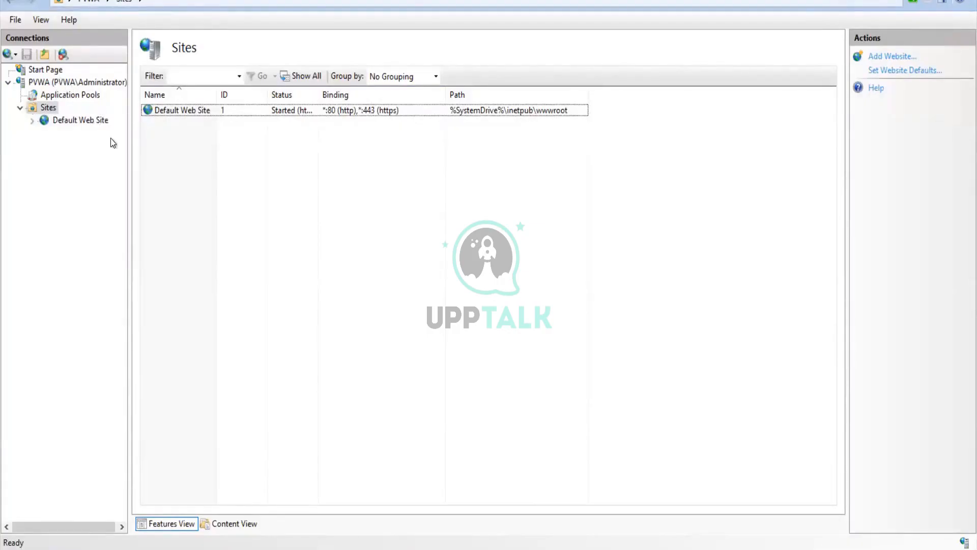
{"action": "left_click", "coordinate": [176, 111]}
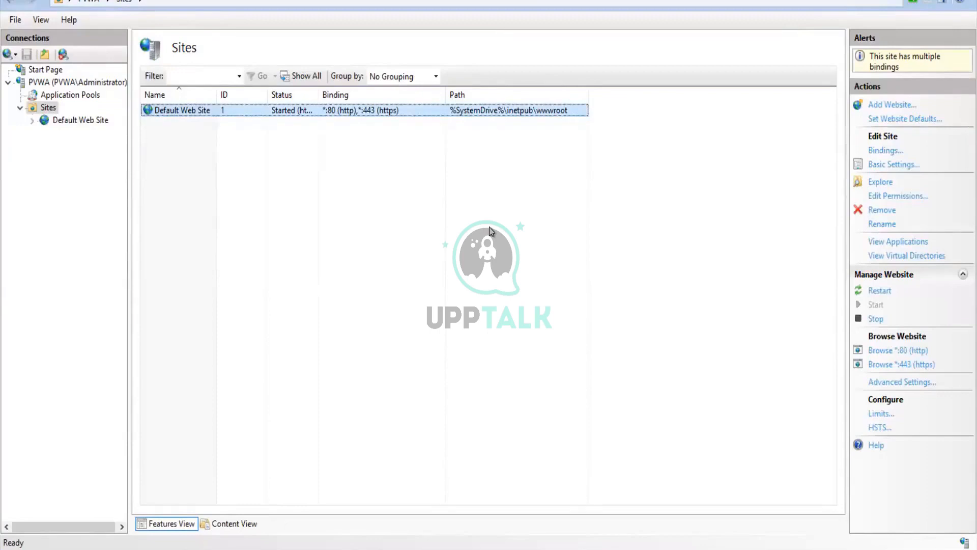
- Open Server Certificates for the PVWA server and look over the certificate issued to PVWA.Techens.com
{"action": "left_click", "coordinate": [76, 83]}
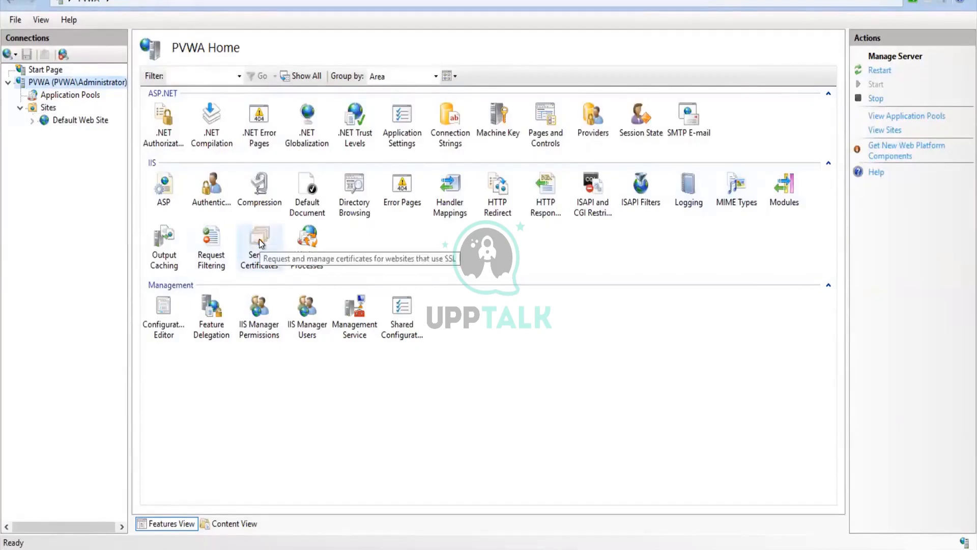
{"action": "double_click", "coordinate": [259, 253]}
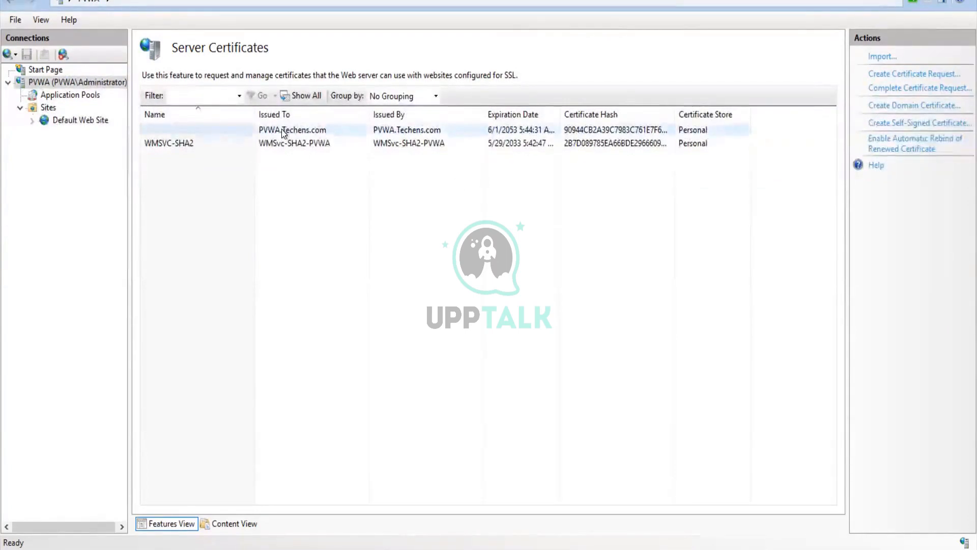
{"action": "left_click", "coordinate": [282, 130]}
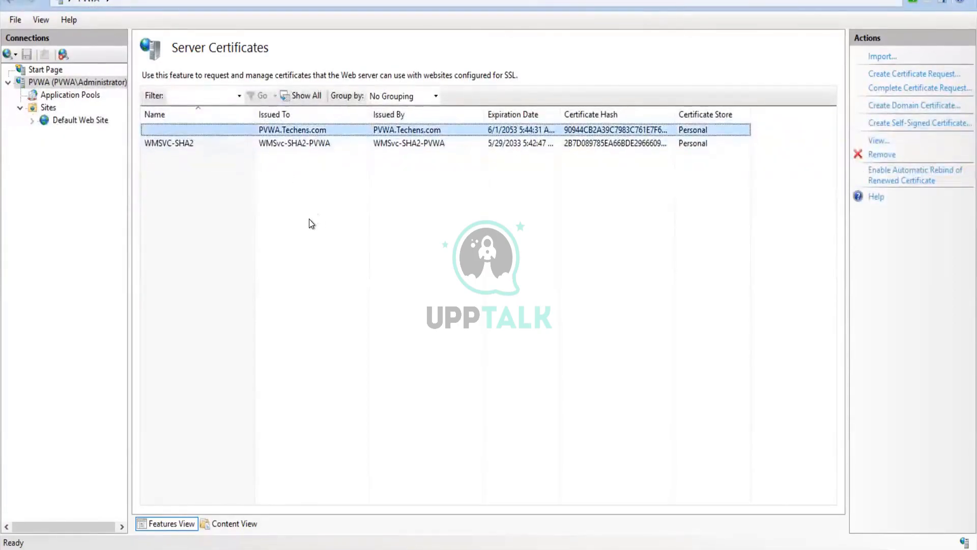
{"action": "left_click", "coordinate": [410, 212]}
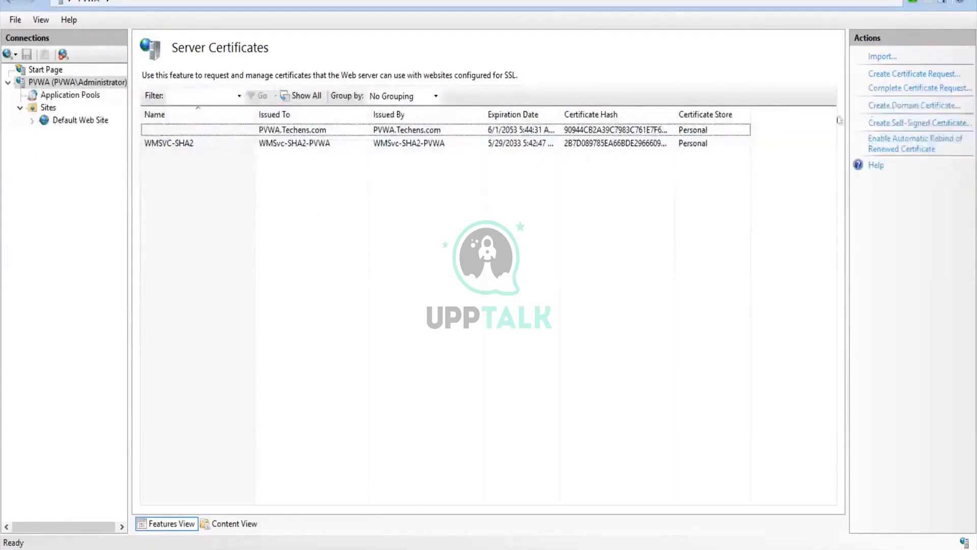
- Create a self-signed certificate with the friendly name Tech in the Personal store, and view its general information
{"action": "left_click", "coordinate": [895, 126]}
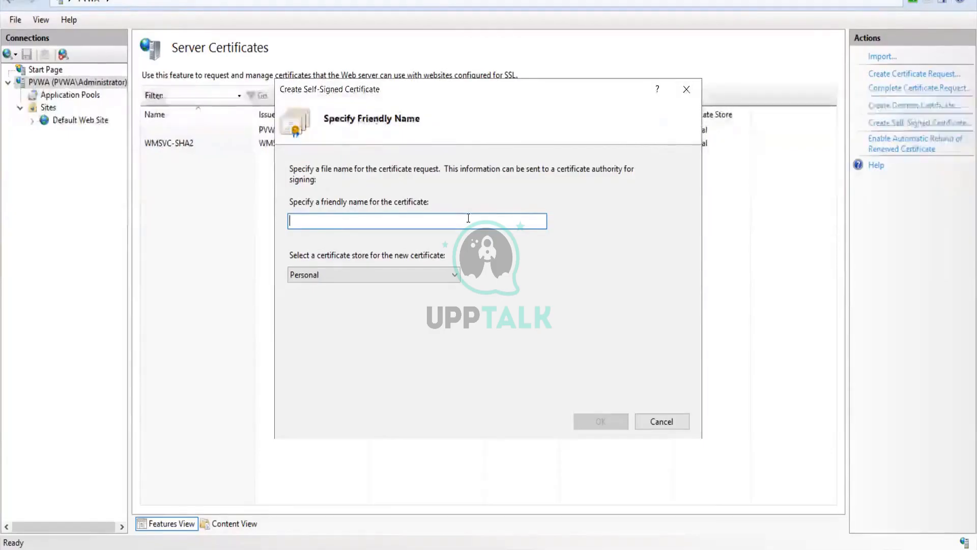
{"action": "type", "text": "Tech"}
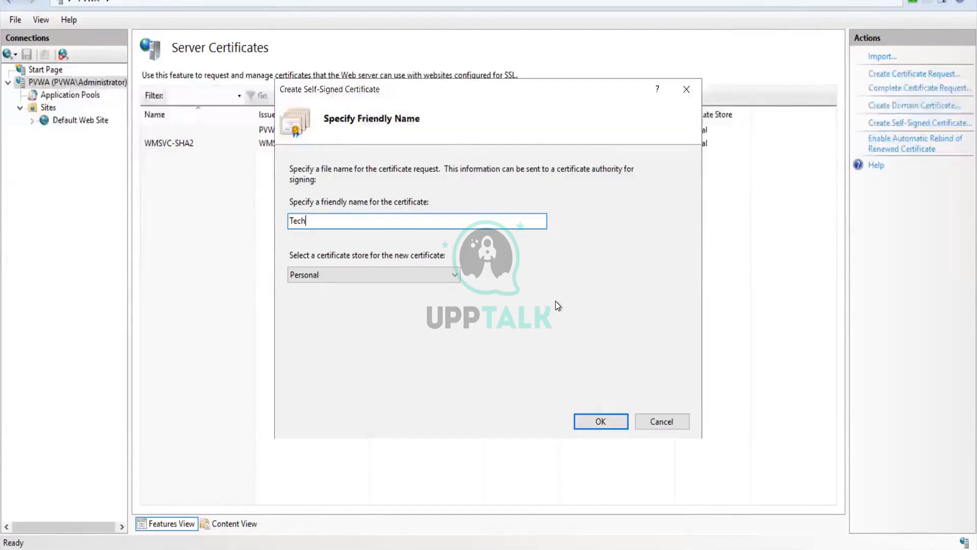
{"action": "left_click", "coordinate": [600, 420]}
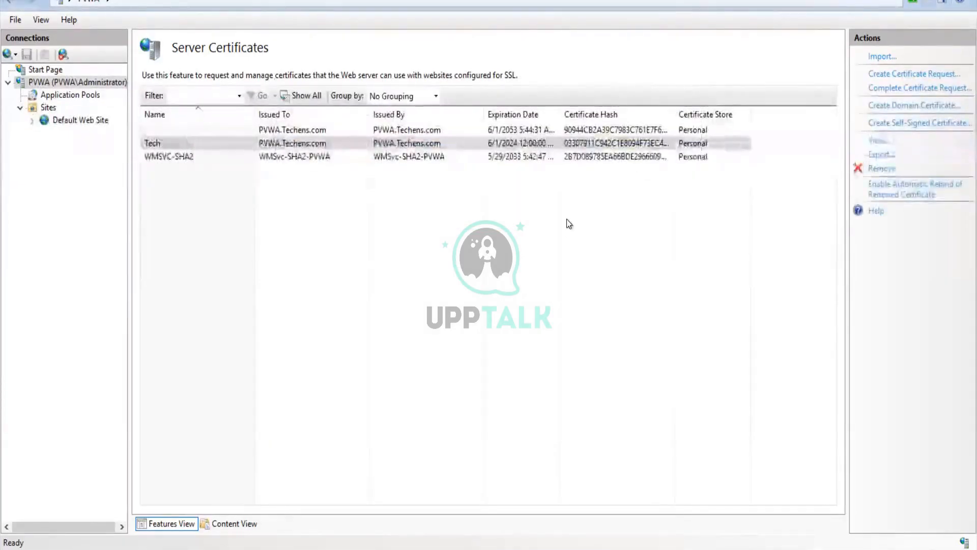
{"action": "double_click", "coordinate": [520, 141]}
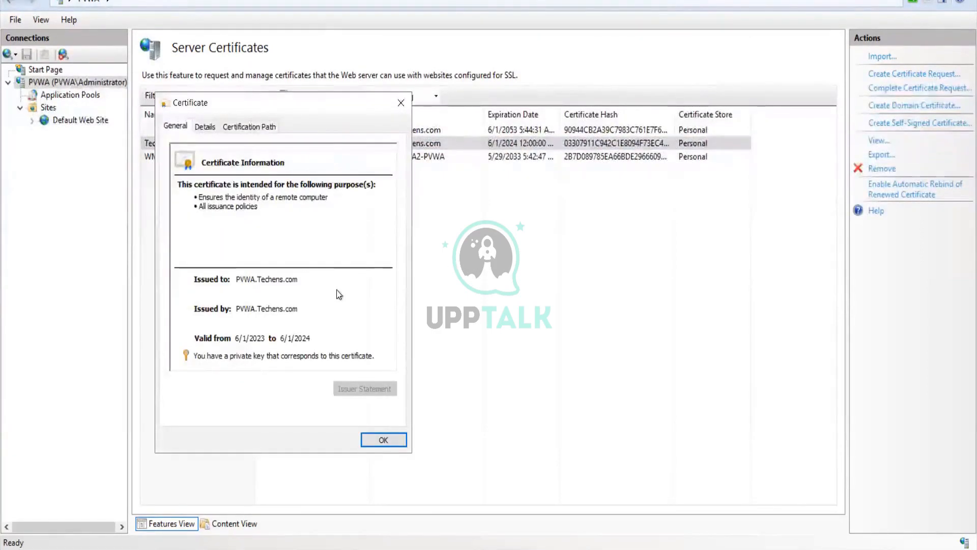
{"action": "left_click", "coordinate": [382, 439]}
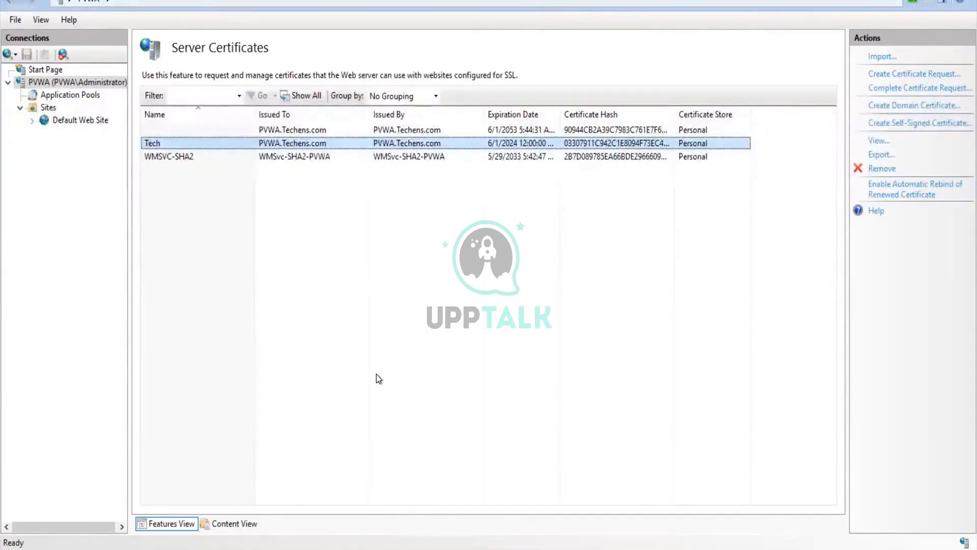
- Reopen Server Certificates from the PVWA server home, start importing a certificate, and browse for its .pfx file
{"action": "left_click", "coordinate": [99, 83]}
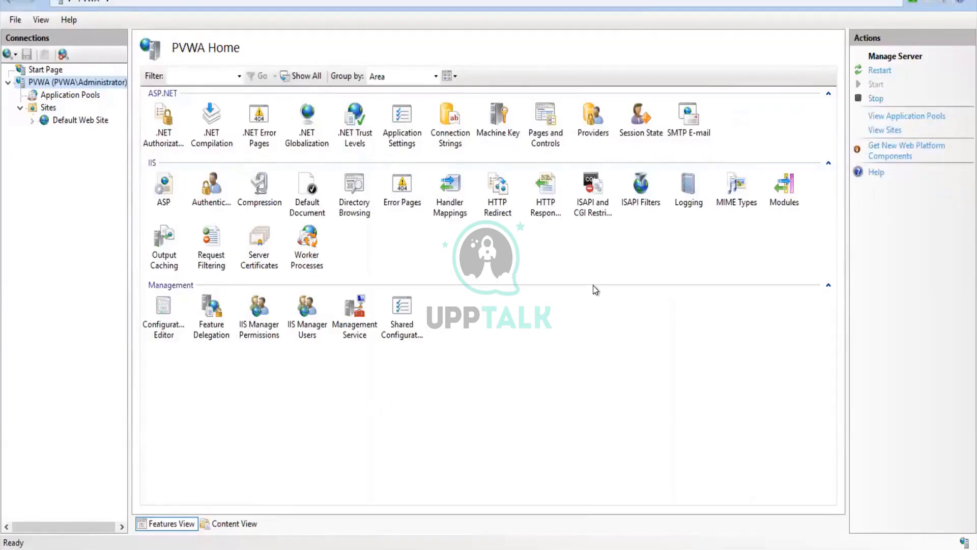
{"action": "double_click", "coordinate": [262, 245]}
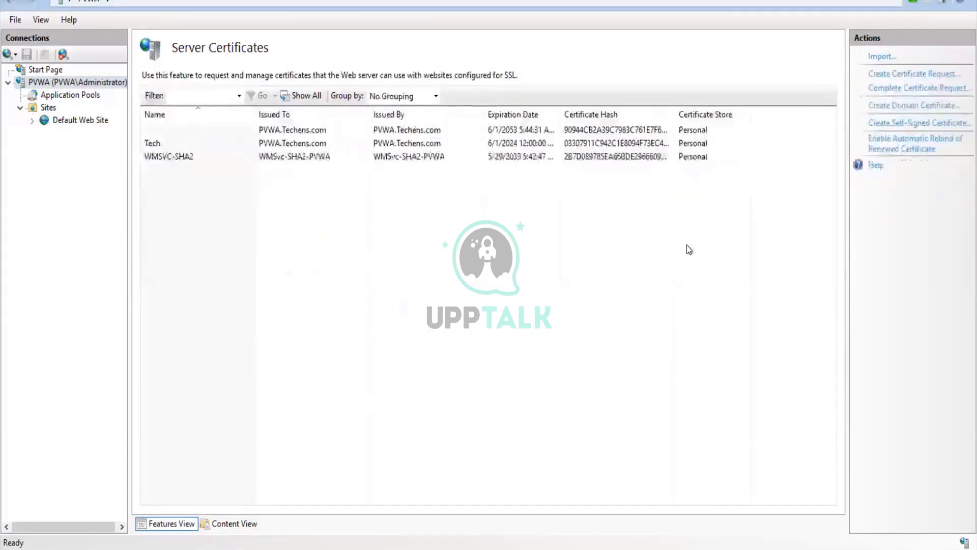
{"action": "left_click", "coordinate": [873, 57]}
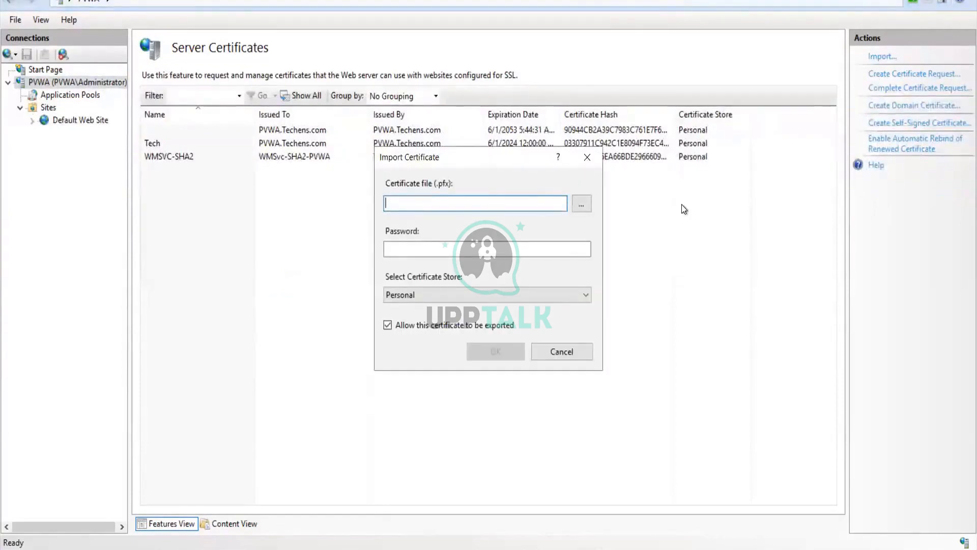
{"action": "left_click", "coordinate": [581, 204]}
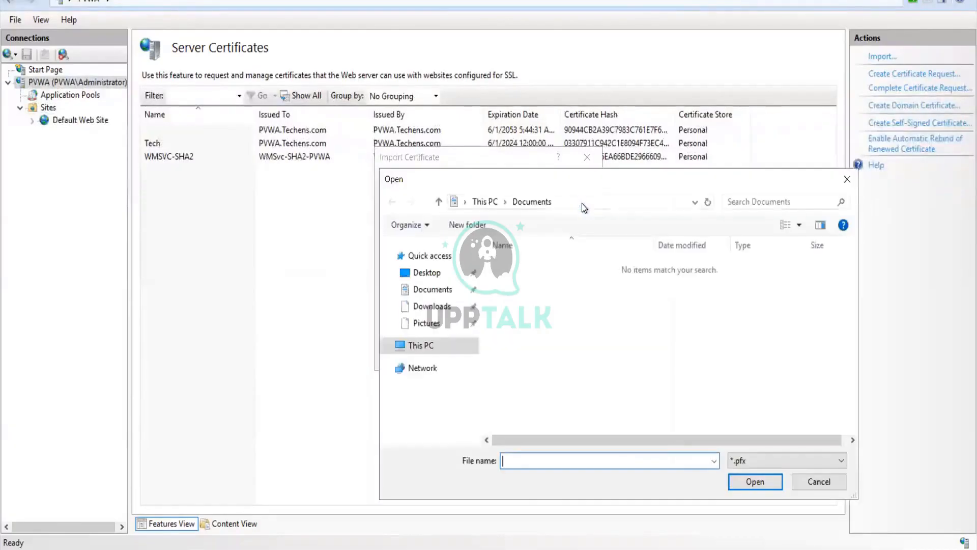
- Look for a .pfx certificate file in Desktop, Documents, Downloads, Pictures, This PC and the Password Vault Web Access-Rls-v12.1 folder
{"action": "left_click", "coordinate": [429, 275]}
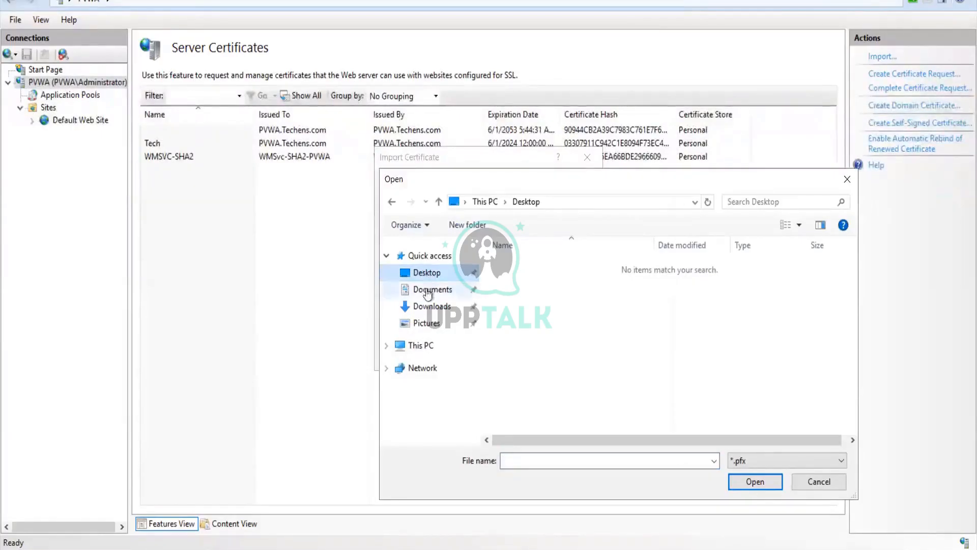
{"action": "left_click", "coordinate": [417, 312]}
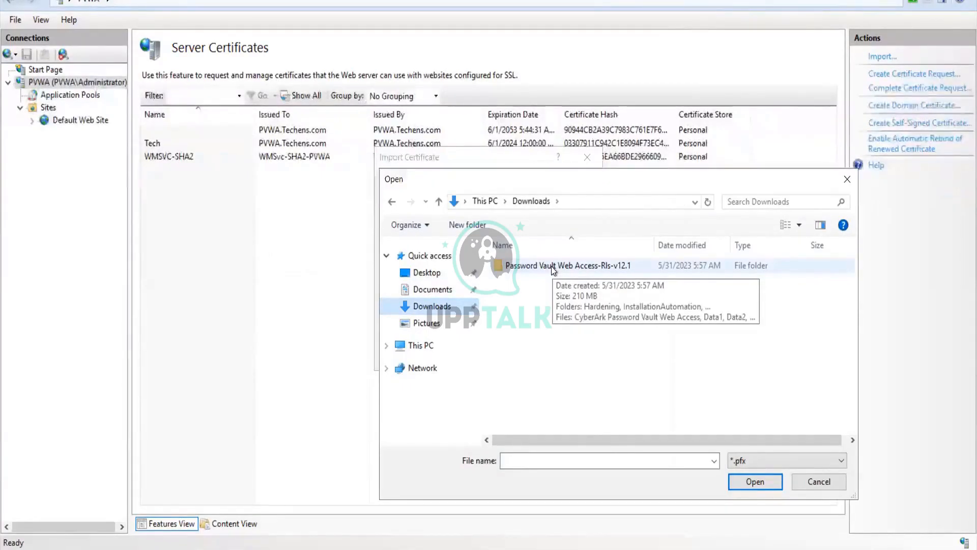
{"action": "double_click", "coordinate": [559, 265]}
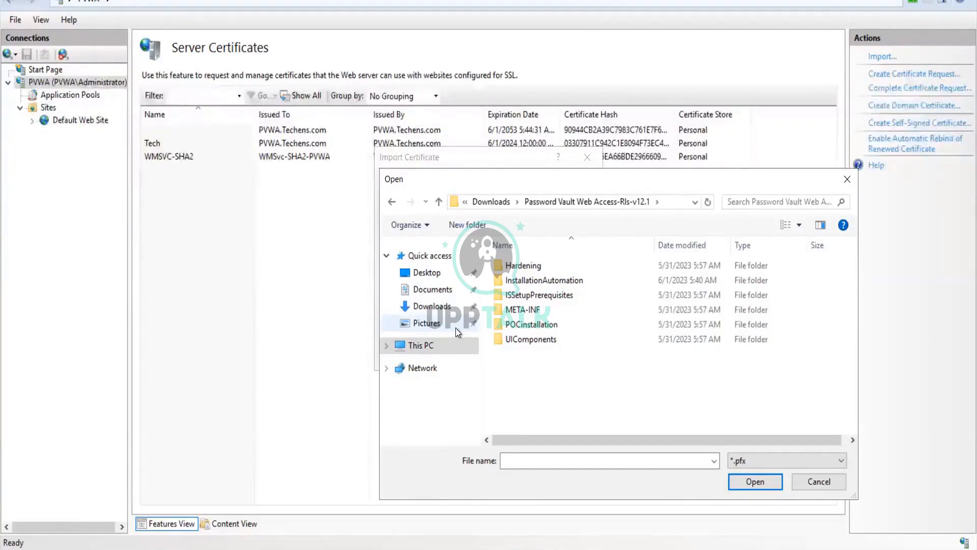
{"action": "left_click", "coordinate": [436, 275]}
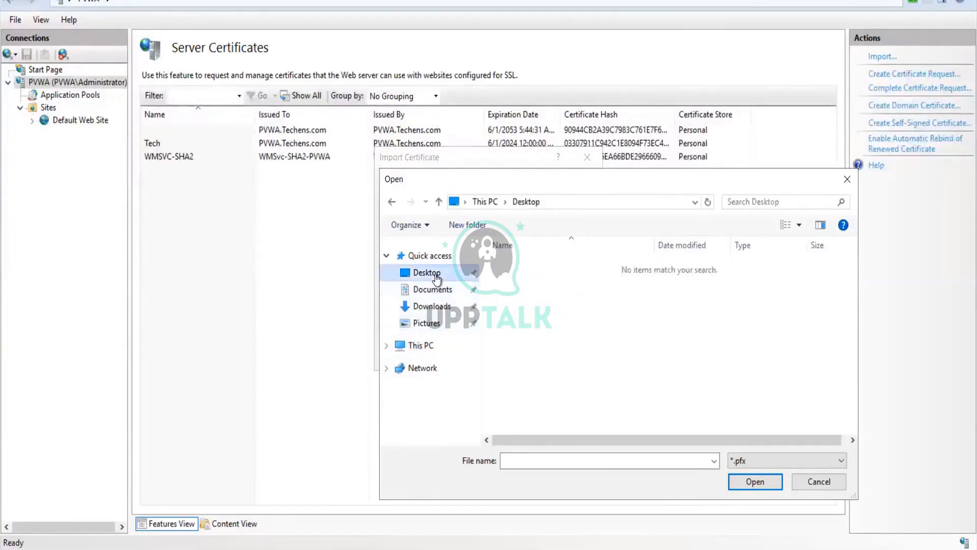
{"action": "left_click", "coordinate": [438, 289]}
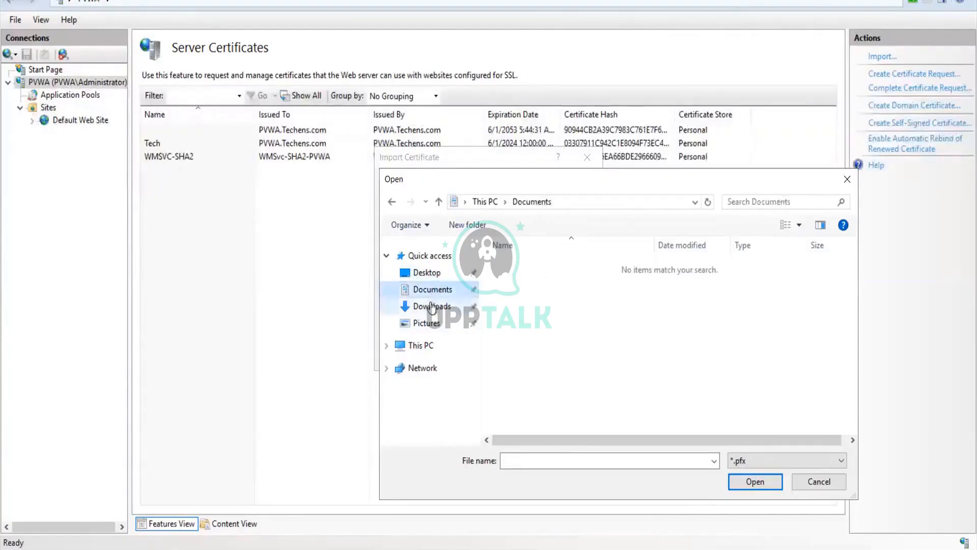
{"action": "left_click", "coordinate": [431, 305]}
{"action": "left_click", "coordinate": [427, 322]}
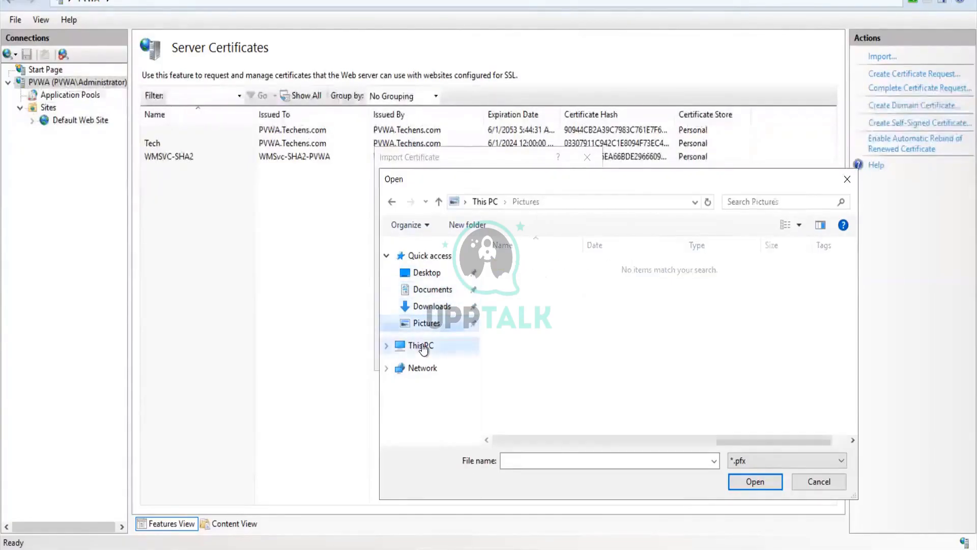
{"action": "left_click", "coordinate": [421, 346]}
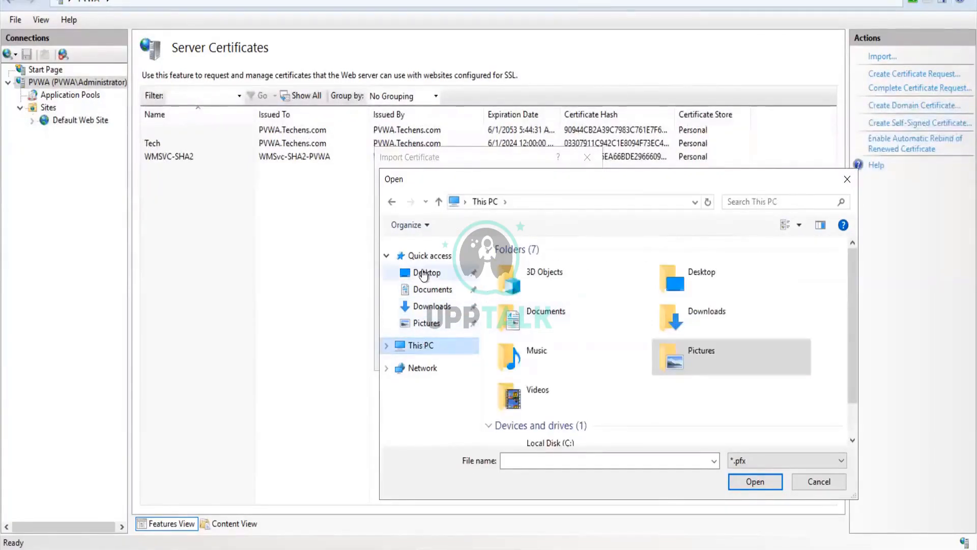
- Look for a .pfx certificate in the Installation and Registration subfolders of InstallationAutomation within the Password Vault Web Access-Rls-v12.1 folder
{"action": "left_click", "coordinate": [435, 308]}
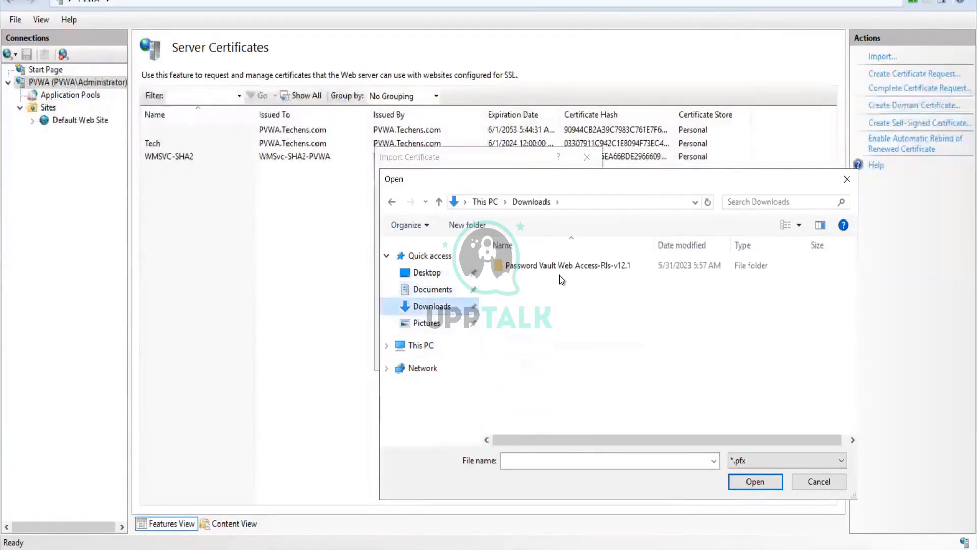
{"action": "double_click", "coordinate": [560, 266]}
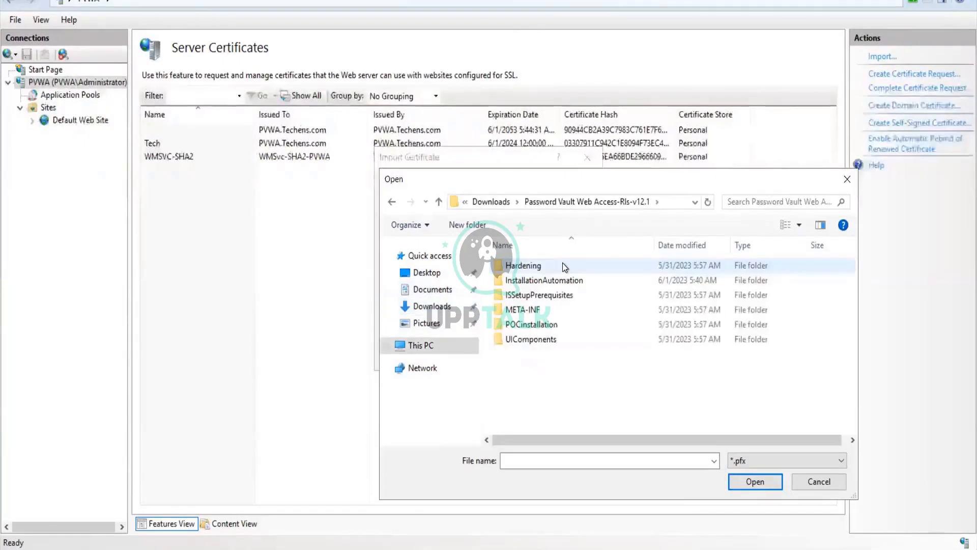
{"action": "double_click", "coordinate": [541, 281]}
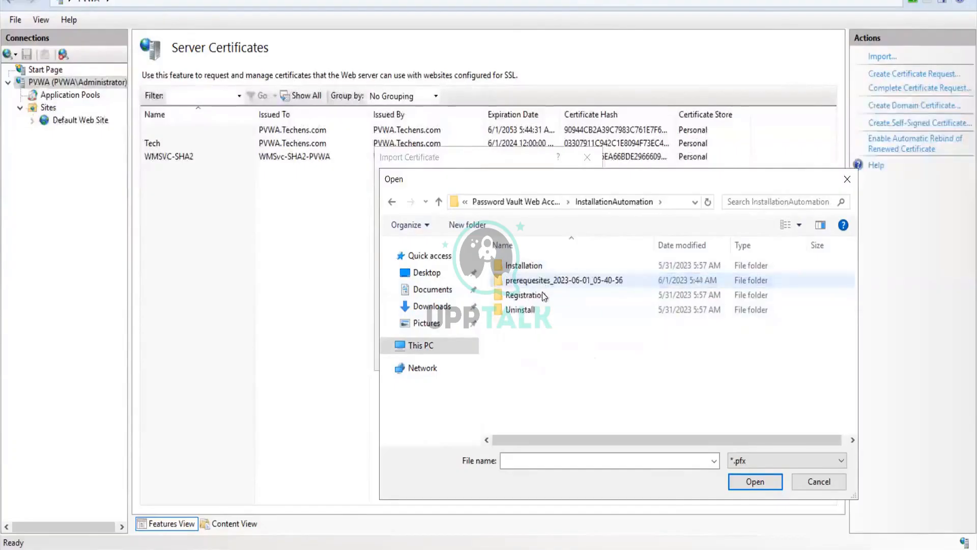
{"action": "double_click", "coordinate": [524, 266]}
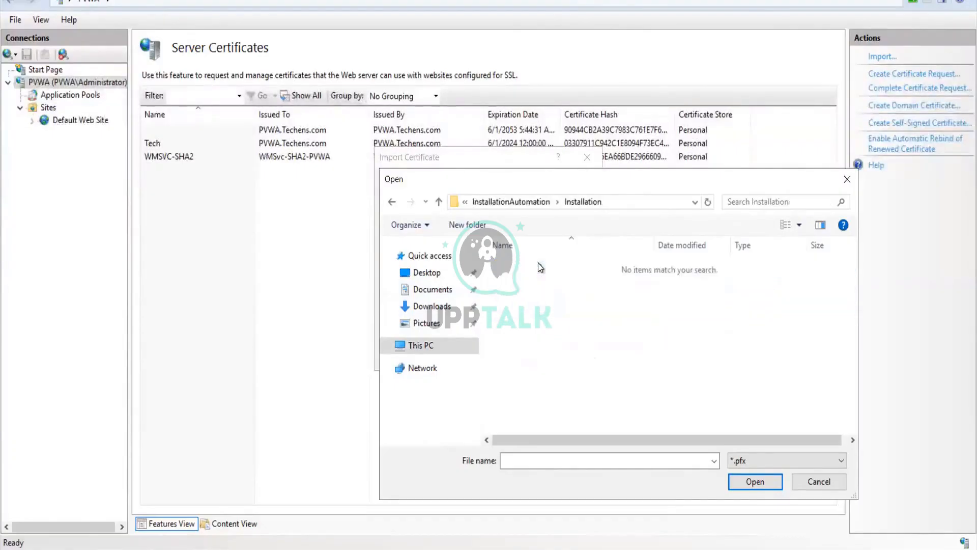
{"action": "left_click", "coordinate": [392, 203]}
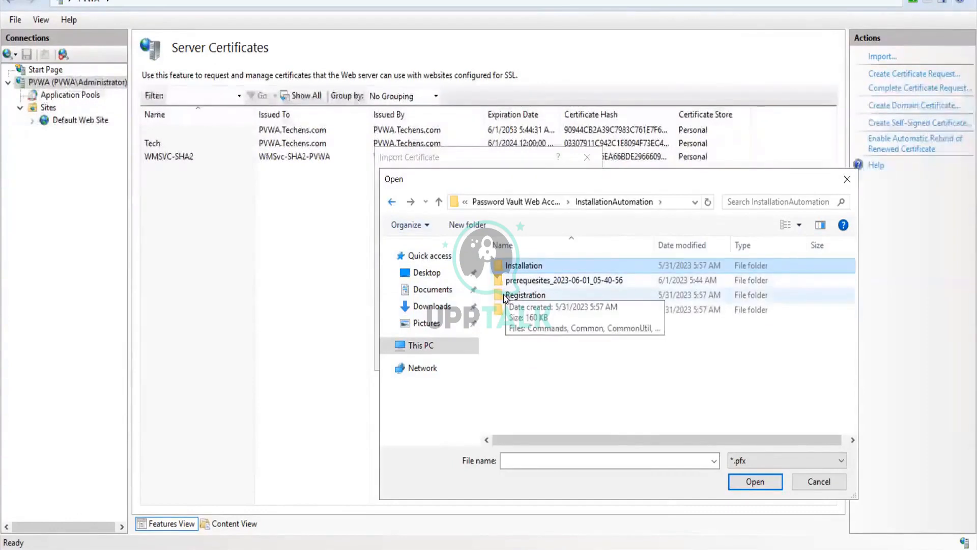
{"action": "double_click", "coordinate": [524, 295]}
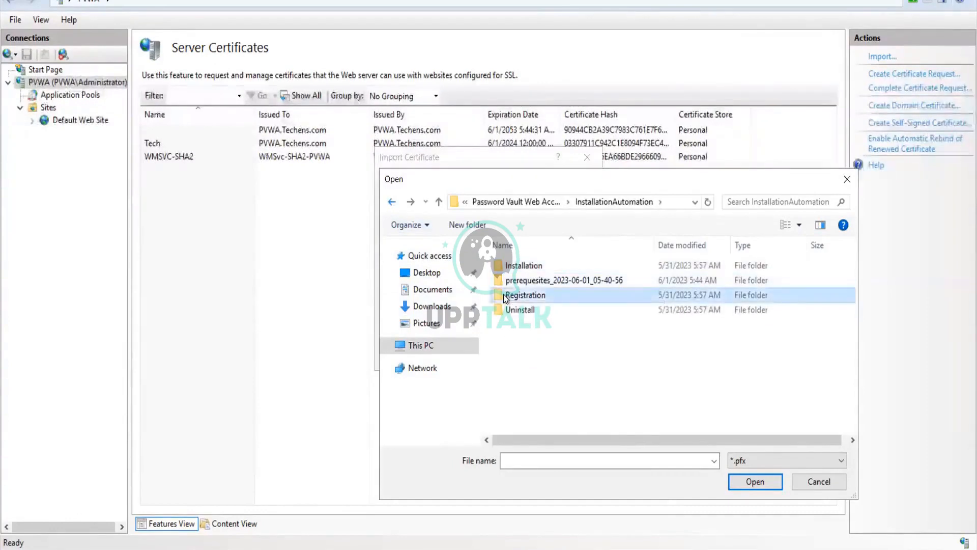
{"action": "left_click", "coordinate": [394, 201]}
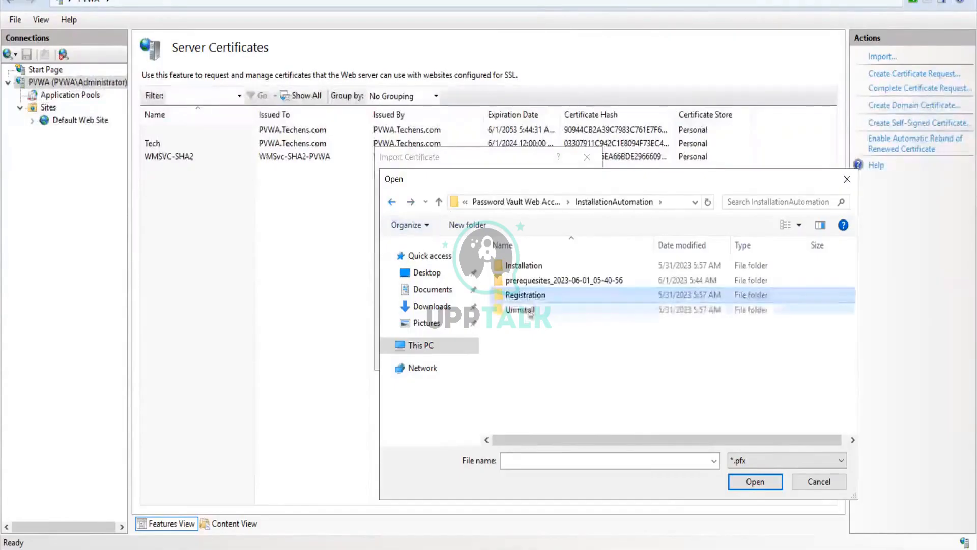
{"action": "left_click", "coordinate": [392, 202]}
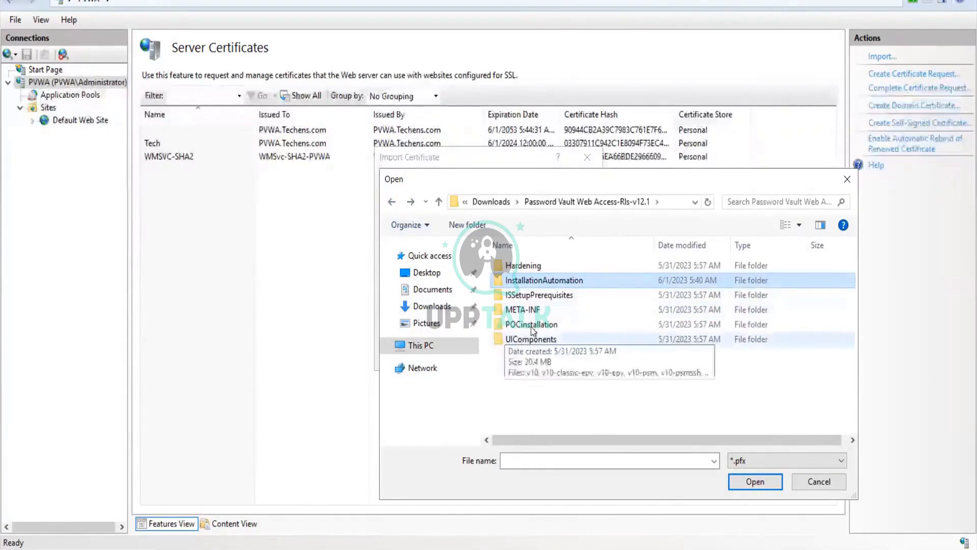
- Look for a .pfx certificate in both subfolders of ISSetupPrerequisites, and return to the Password Vault Web Access-Rls-v12.1 folder
{"action": "double_click", "coordinate": [530, 296]}
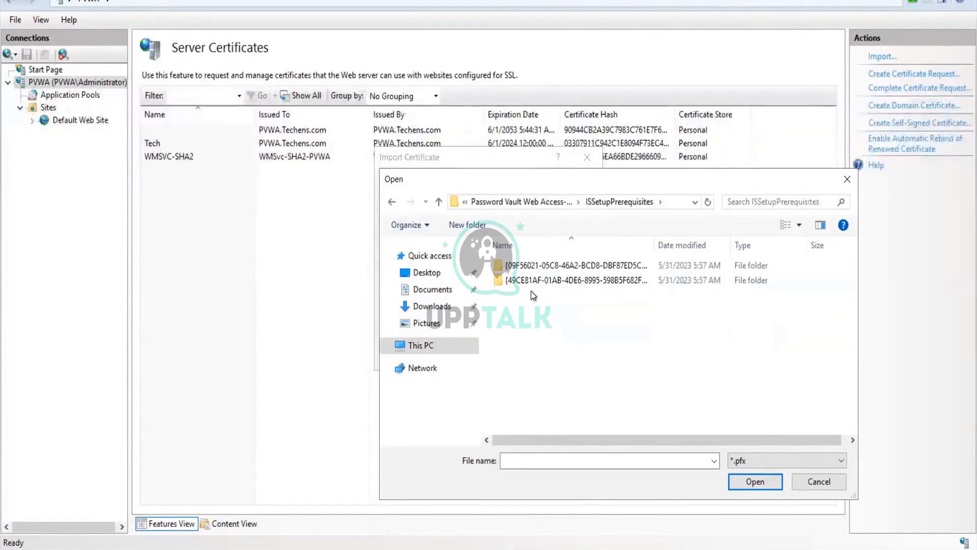
{"action": "double_click", "coordinate": [536, 267]}
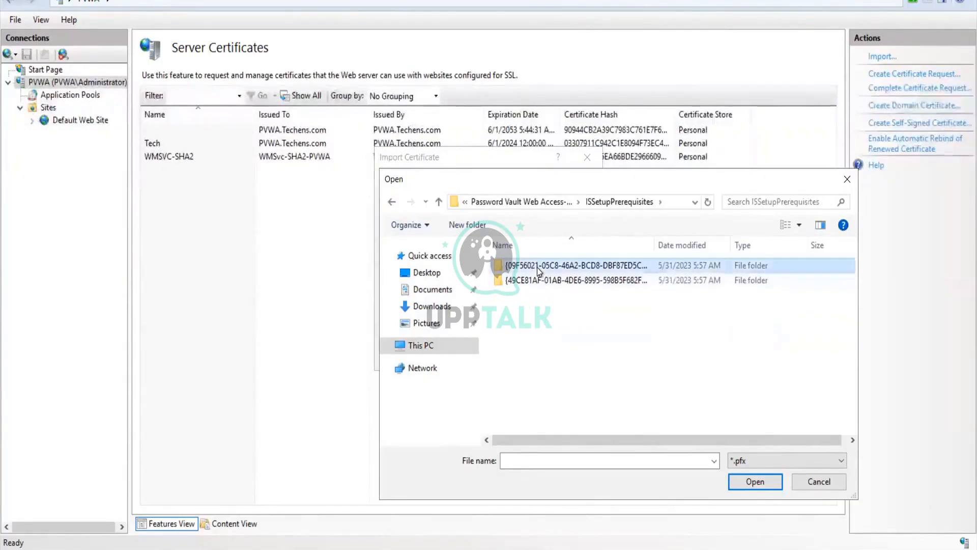
{"action": "key", "text": "alt+Left"}
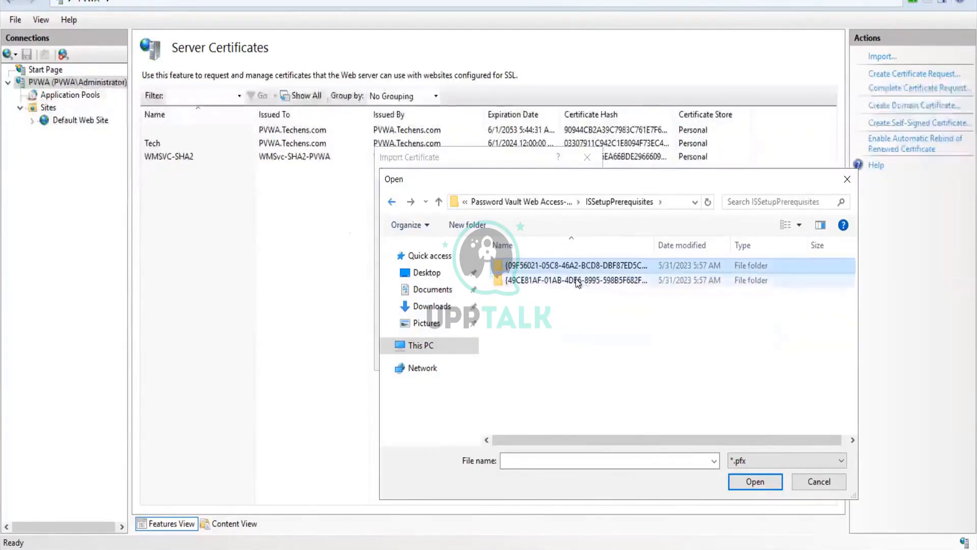
{"action": "double_click", "coordinate": [534, 280]}
{"action": "left_click", "coordinate": [392, 203]}
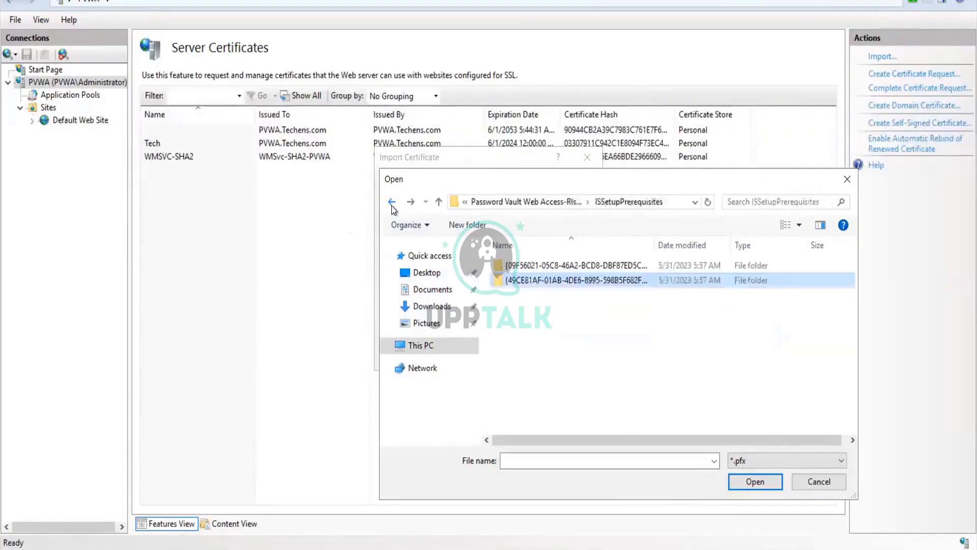
{"action": "left_click", "coordinate": [392, 204]}
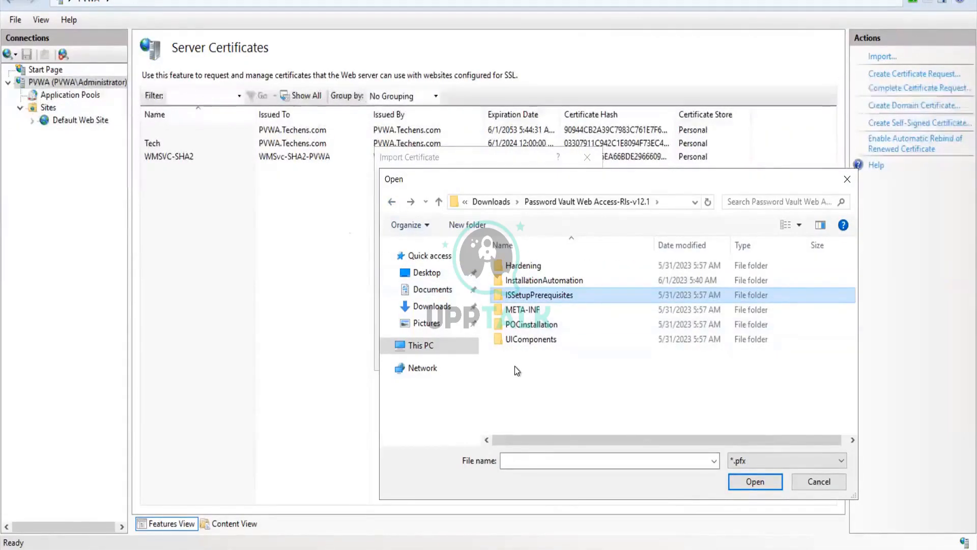
- Recheck Documents and Downloads for a .pfx file, and cancel the certificate import without choosing a file
{"action": "left_click", "coordinate": [391, 202]}
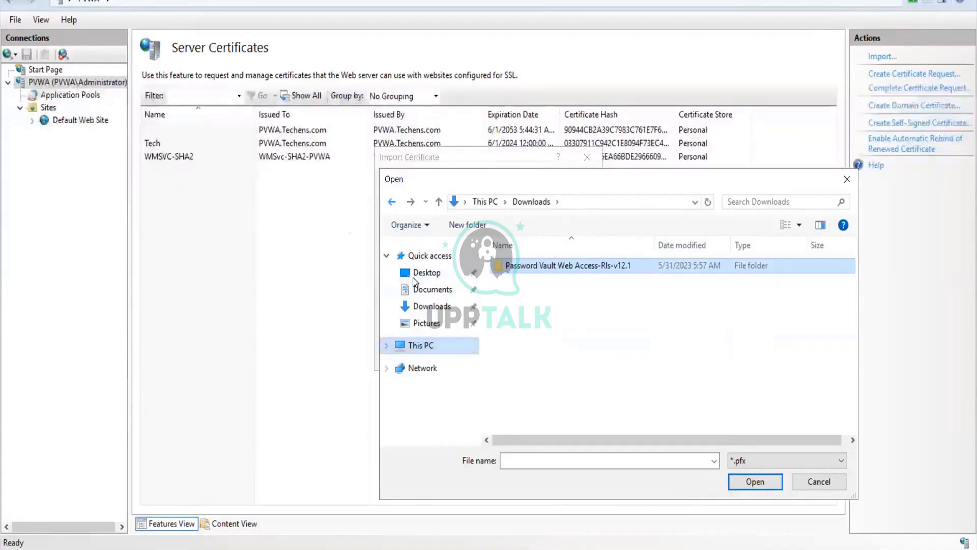
{"action": "left_click", "coordinate": [390, 202]}
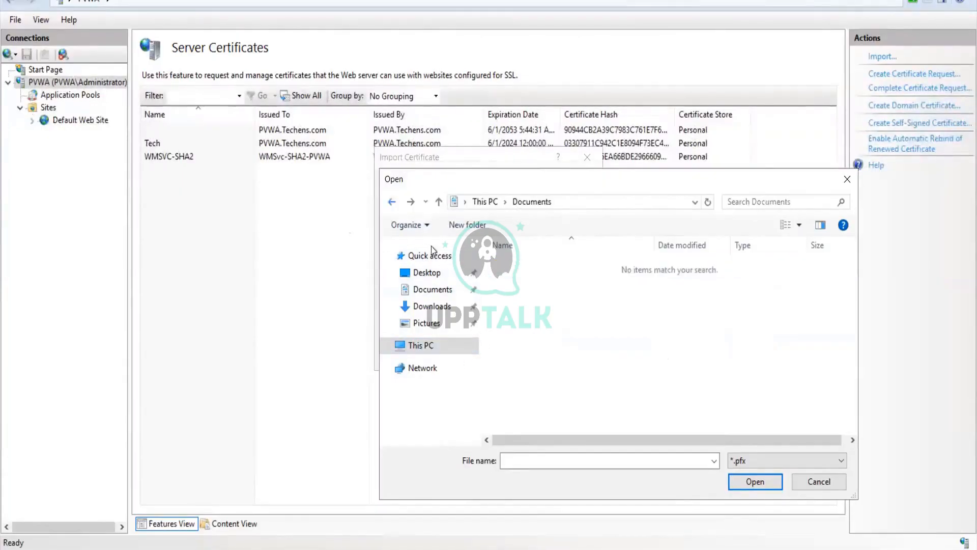
{"action": "left_click", "coordinate": [431, 307]}
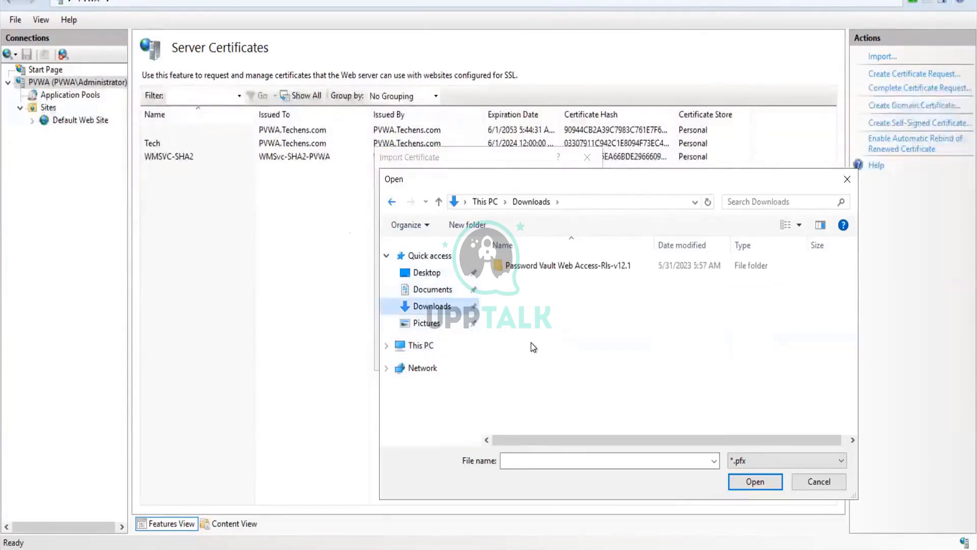
{"action": "left_click", "coordinate": [819, 483]}
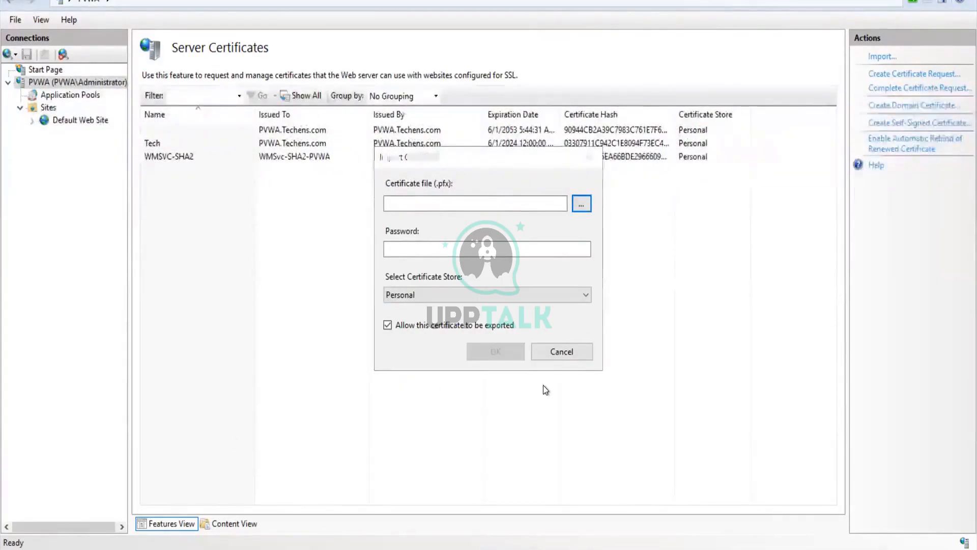
{"action": "left_click", "coordinate": [558, 352]}
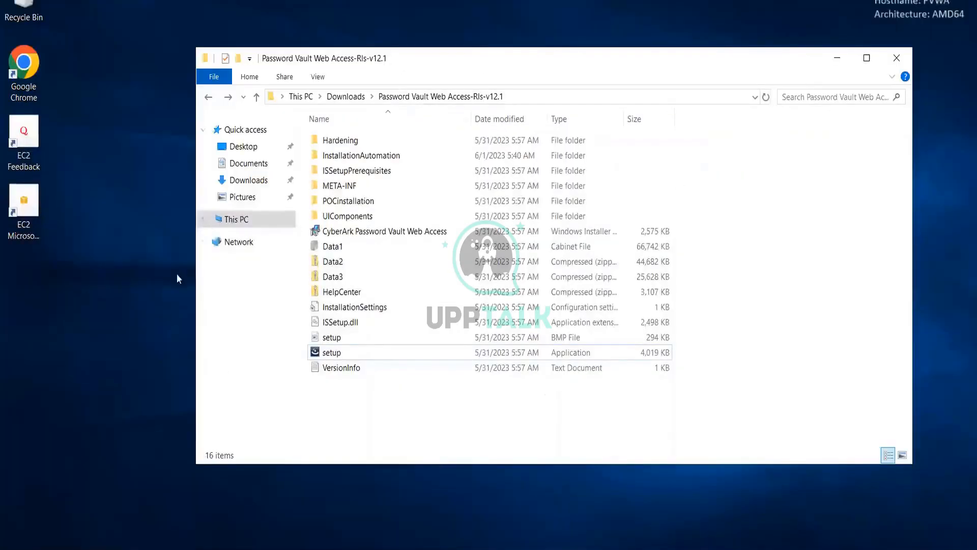
- In File Explorer, look through the Program Files and Users\Administrator folders on Local Disk (C:), and return to the drive's root
{"action": "left_click", "coordinate": [247, 219]}
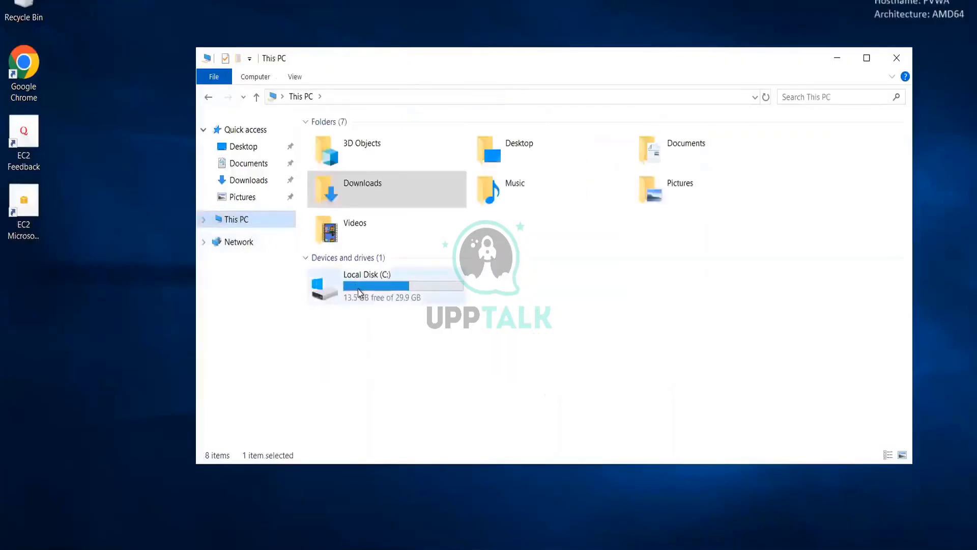
{"action": "double_click", "coordinate": [357, 276]}
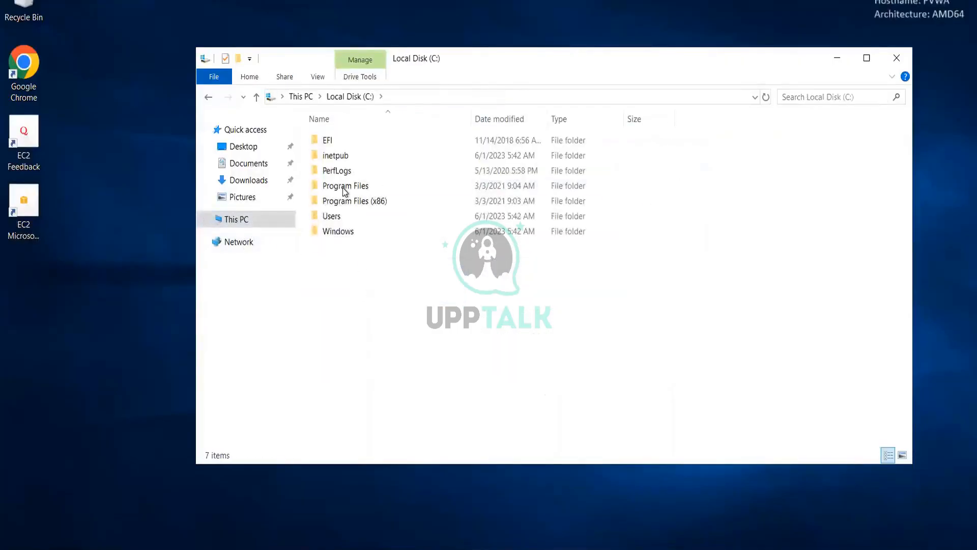
{"action": "double_click", "coordinate": [345, 187]}
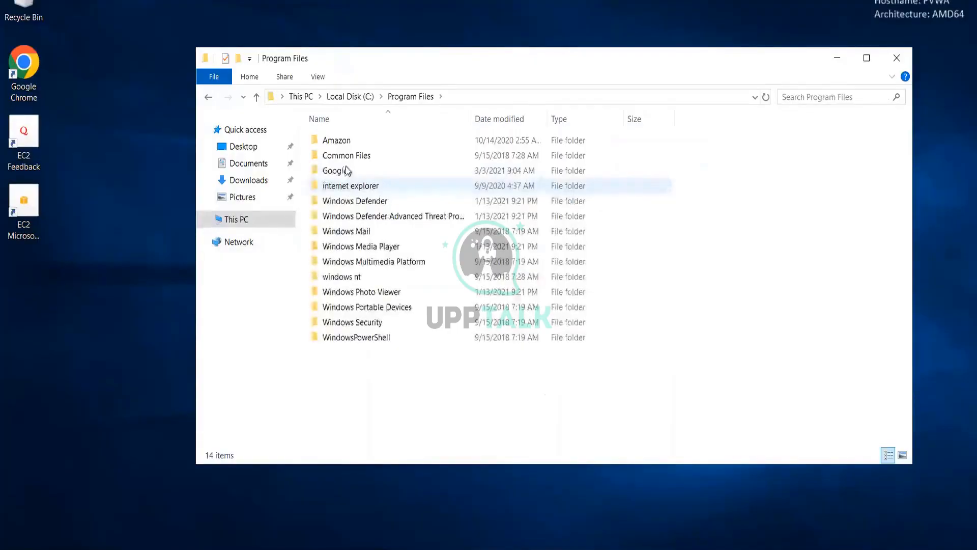
{"action": "left_click", "coordinate": [207, 96]}
{"action": "double_click", "coordinate": [340, 216]}
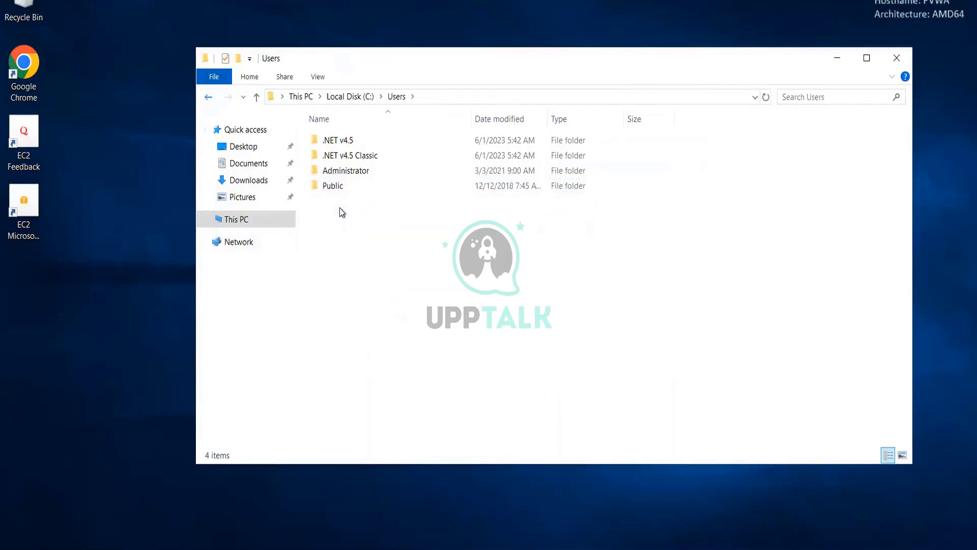
{"action": "left_click", "coordinate": [344, 175]}
{"action": "double_click", "coordinate": [344, 175]}
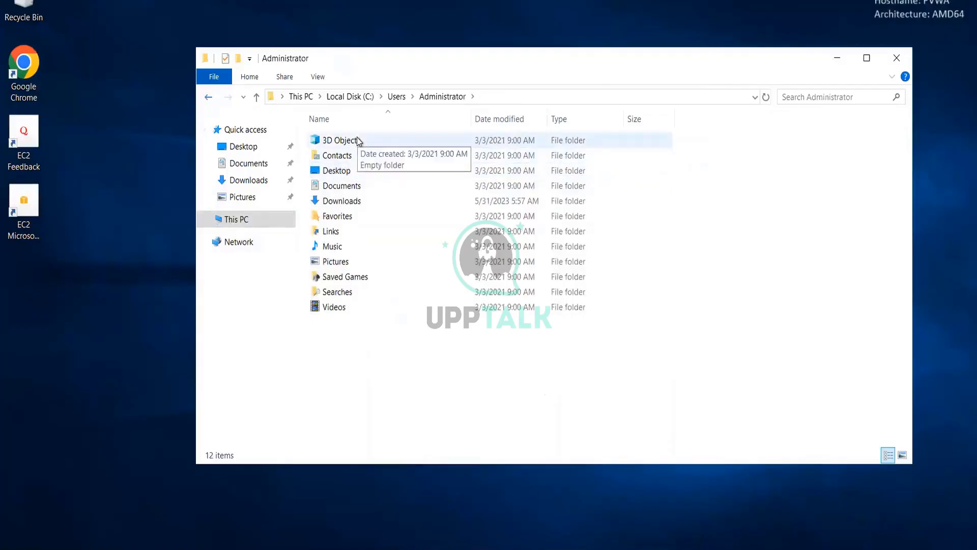
{"action": "left_click", "coordinate": [208, 97]}
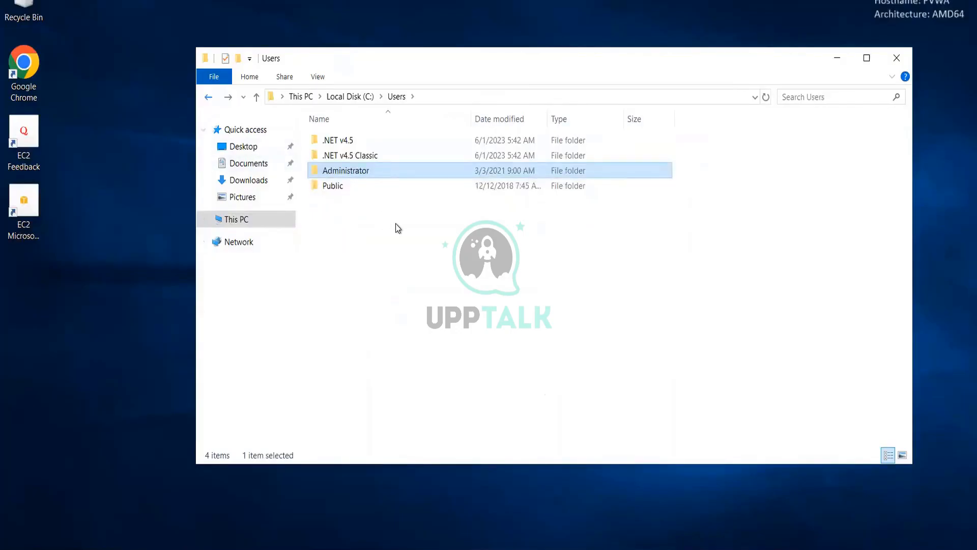
{"action": "left_click", "coordinate": [209, 96]}
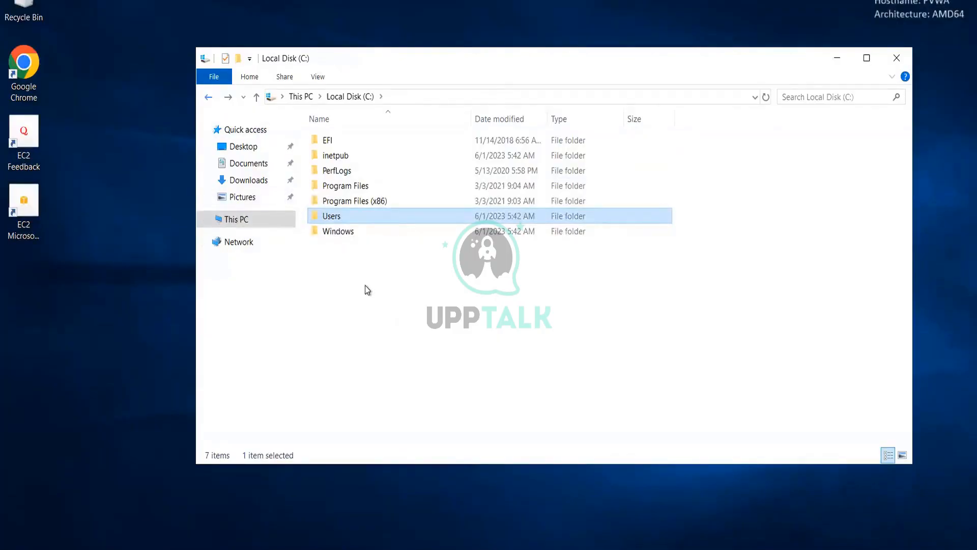
- Examine the .NET v4.5 profile folder under C:\Users and the Documents folder
{"action": "double_click", "coordinate": [341, 216]}
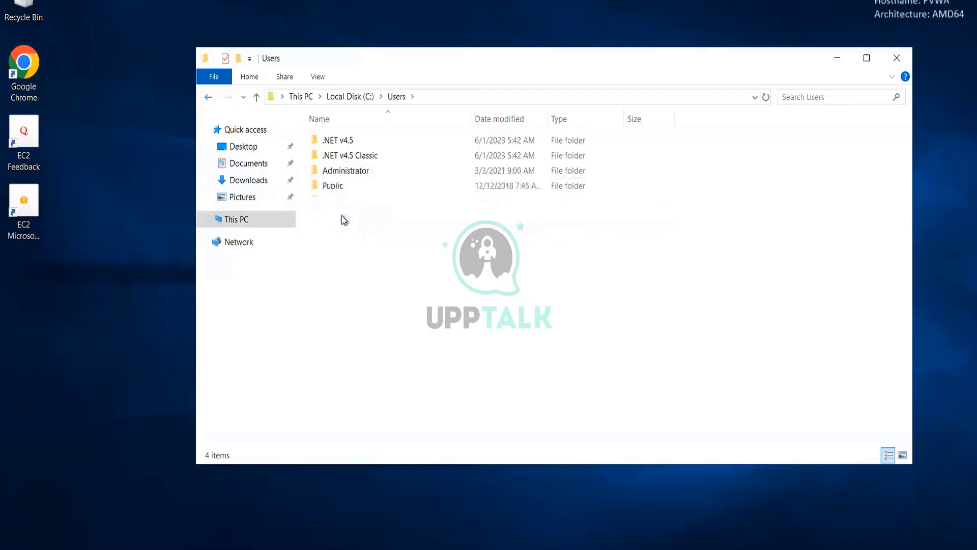
{"action": "double_click", "coordinate": [343, 142]}
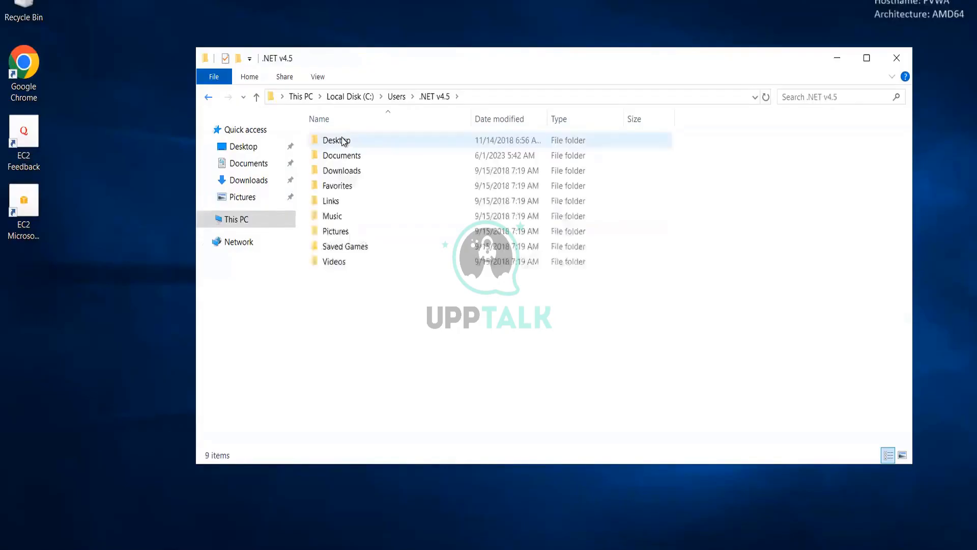
{"action": "left_click", "coordinate": [208, 98]}
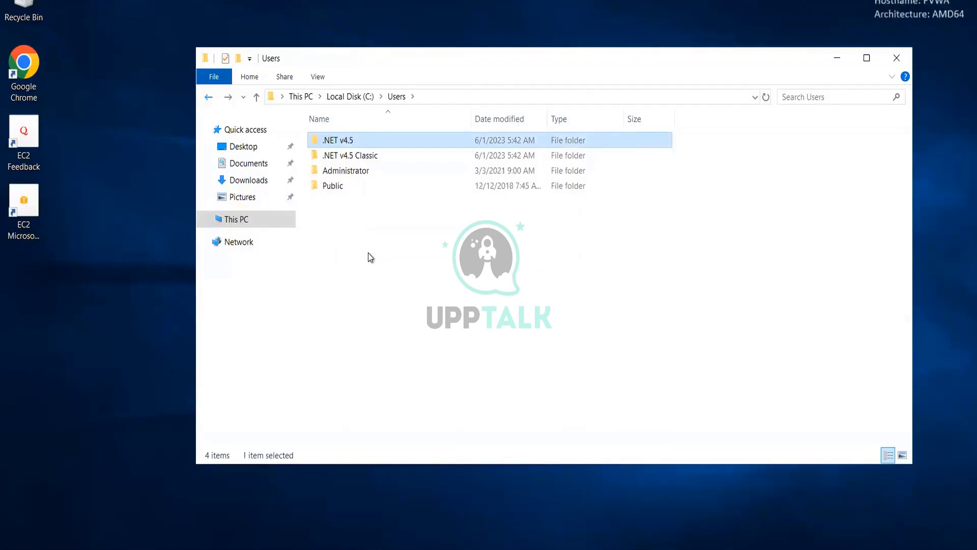
{"action": "left_click", "coordinate": [235, 164]}
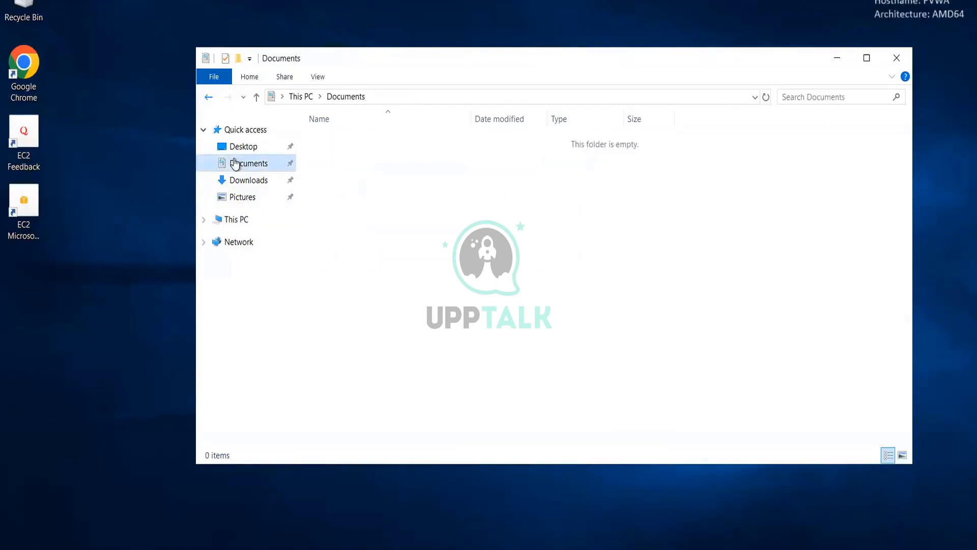
- Open the inetpub folder on Local Disk (C:) in a maximized window, examine its logs subfolder, and return to inetpub
{"action": "left_click", "coordinate": [237, 219]}
{"action": "left_click", "coordinate": [377, 287]}
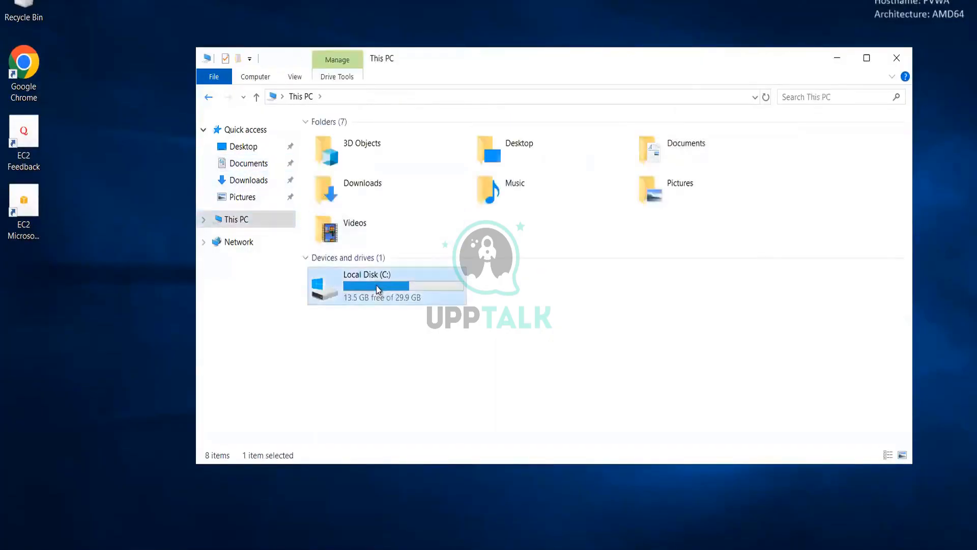
{"action": "double_click", "coordinate": [376, 285]}
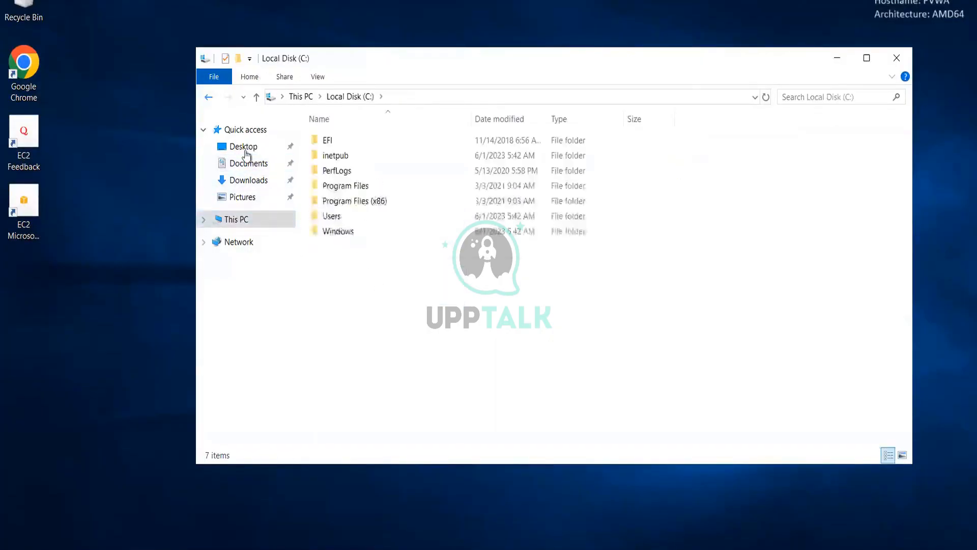
{"action": "double_click", "coordinate": [345, 157]}
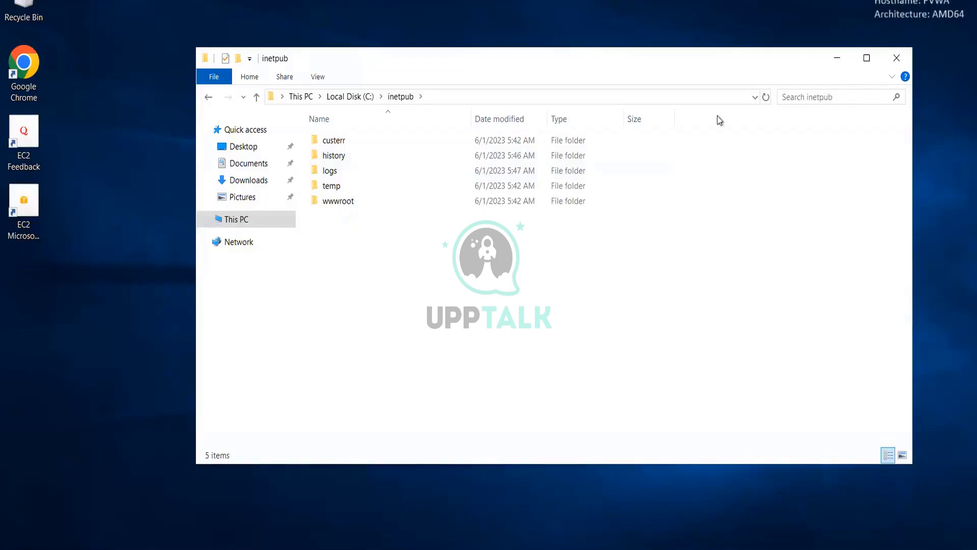
{"action": "left_click", "coordinate": [865, 59]}
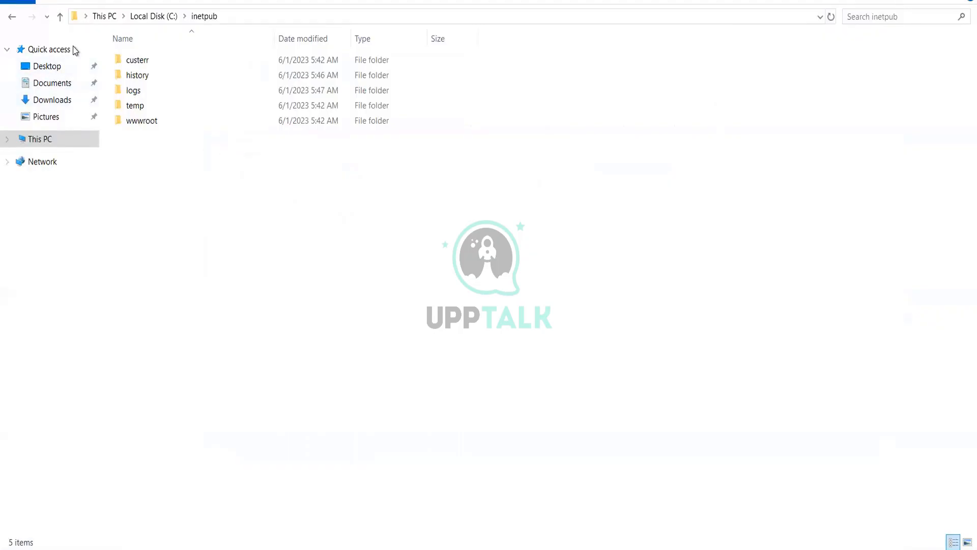
{"action": "left_click", "coordinate": [134, 91]}
{"action": "double_click", "coordinate": [133, 91]}
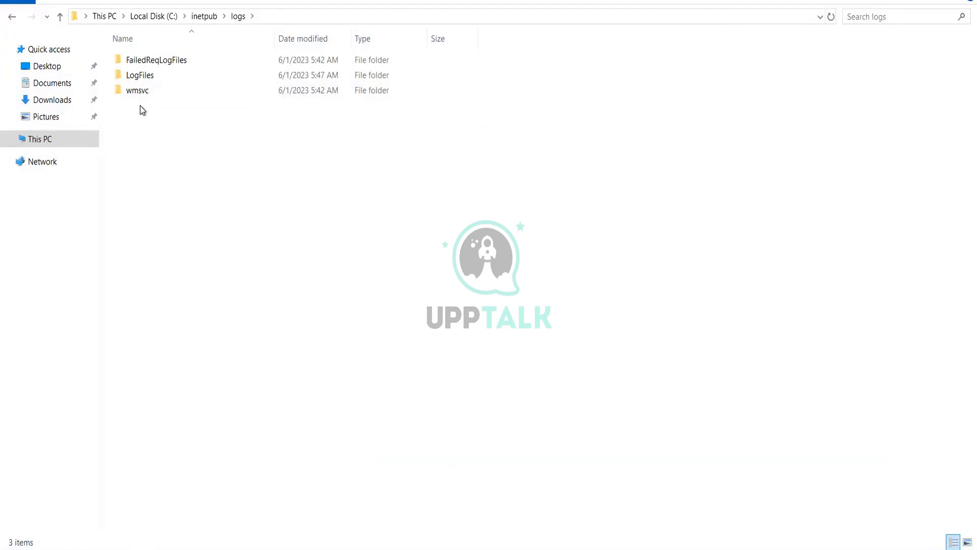
{"action": "left_click", "coordinate": [11, 17]}
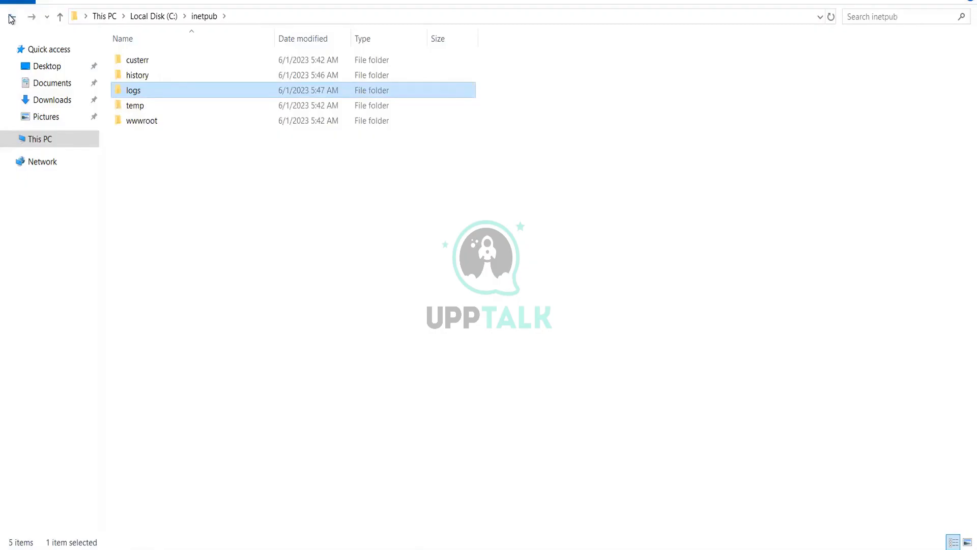
- Examine the temp folder in inetpub, down to DefaultAppPool in IIS Temporary Compressed Files, and go back to This PC
{"action": "double_click", "coordinate": [148, 106]}
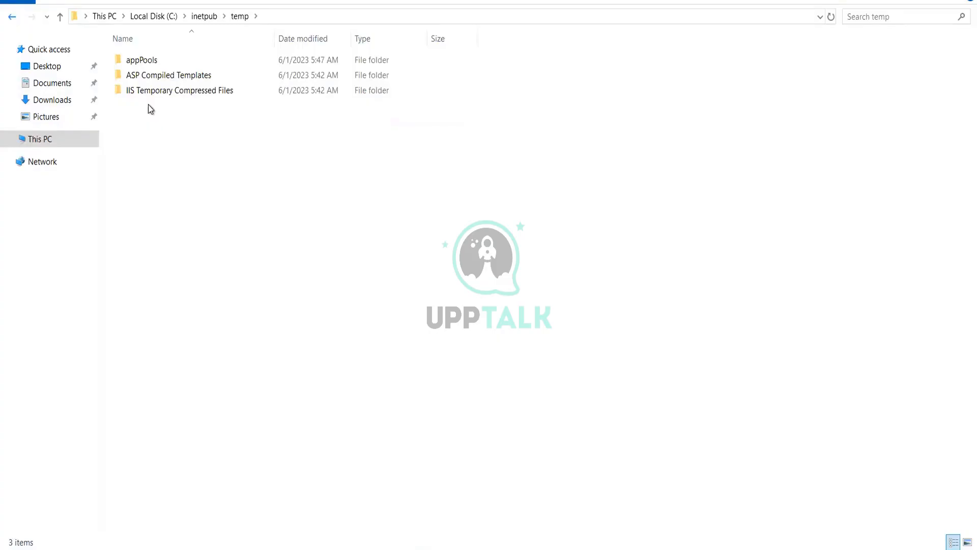
{"action": "double_click", "coordinate": [146, 90]}
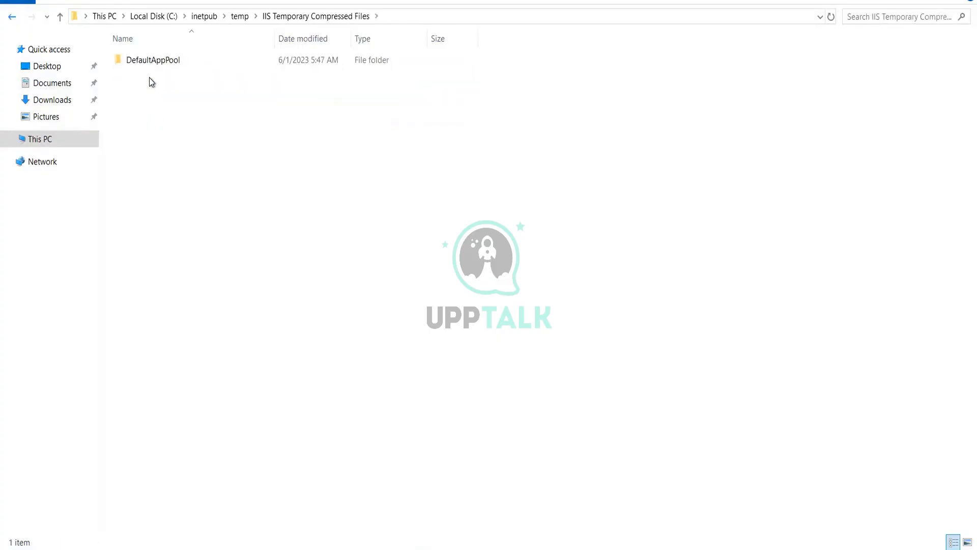
{"action": "double_click", "coordinate": [151, 60]}
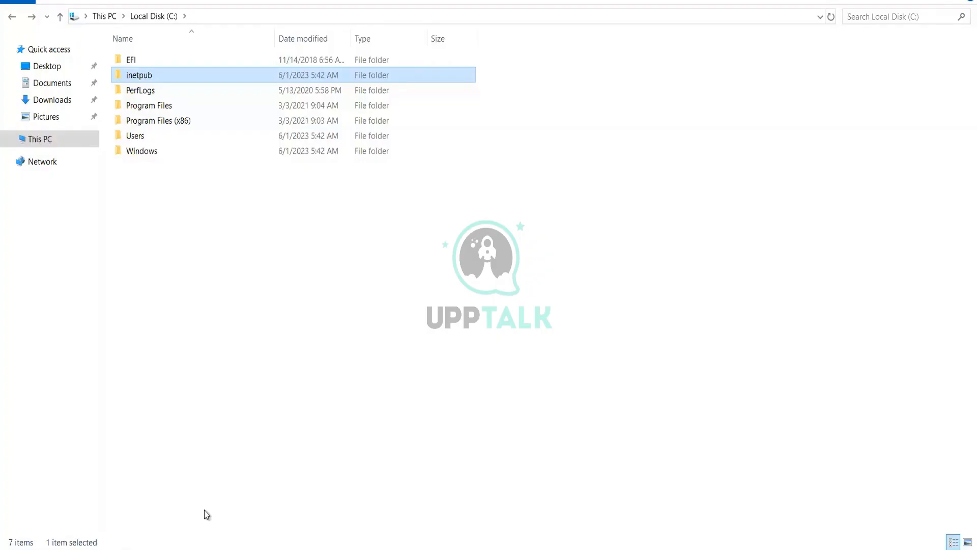
{"action": "left_click", "coordinate": [52, 145]}
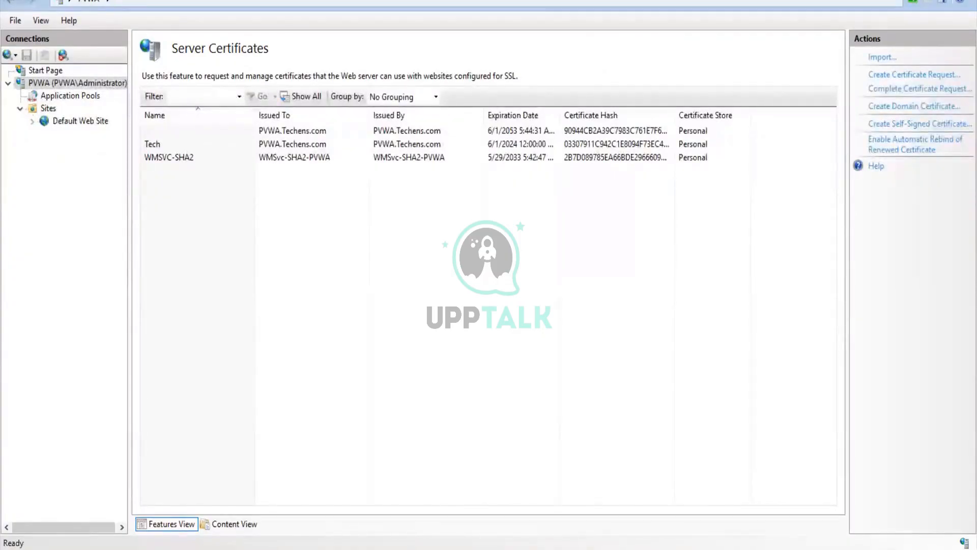
- In IIS Manager's Server Certificates, review the Tech certificate's general information, details and certification path, and close it
{"action": "left_click", "coordinate": [274, 145]}
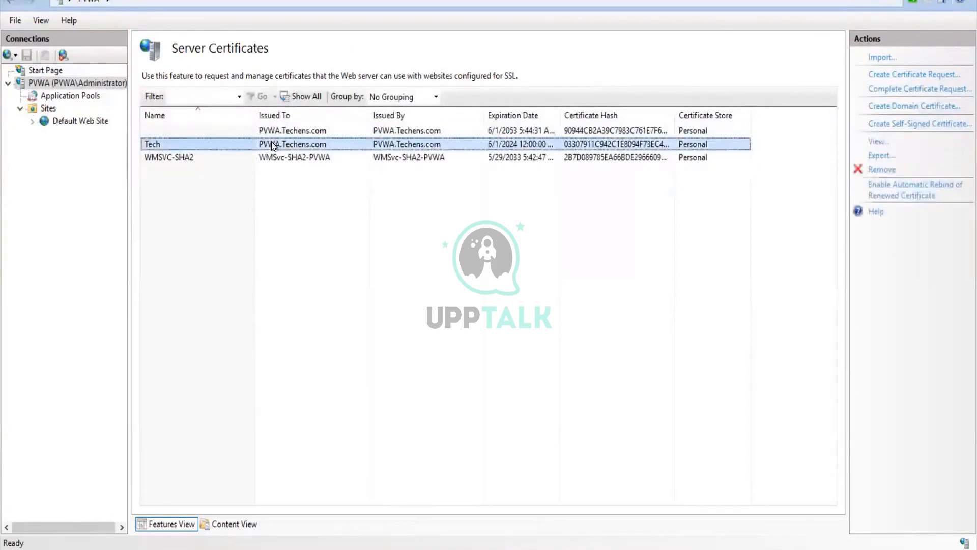
{"action": "double_click", "coordinate": [271, 143]}
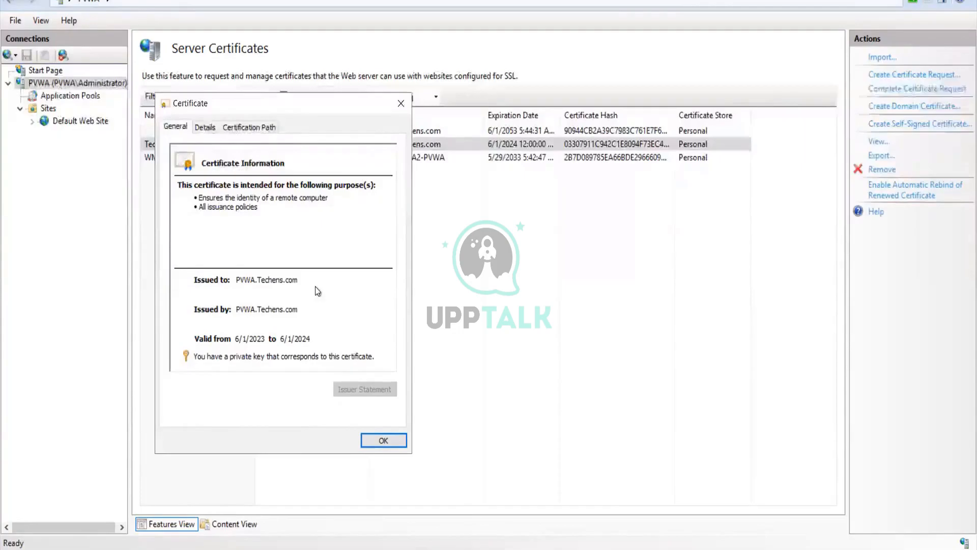
{"action": "left_click", "coordinate": [213, 128]}
{"action": "left_click", "coordinate": [239, 127]}
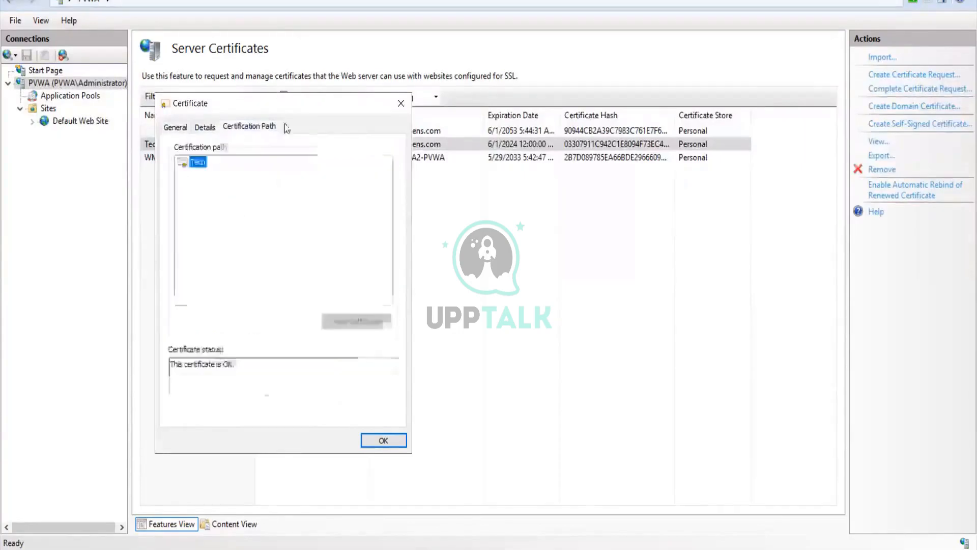
{"action": "left_click", "coordinate": [384, 439]}
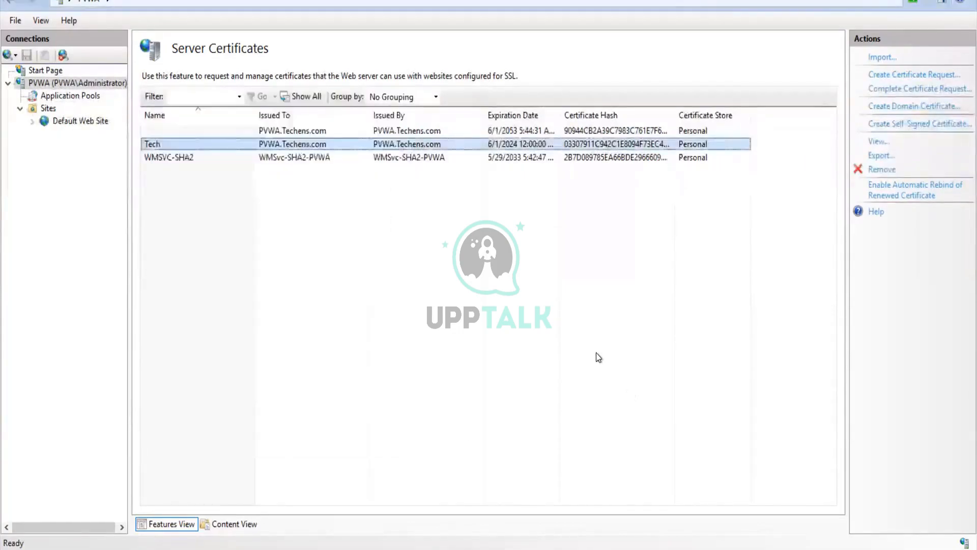
- From Downloads\Password Vault Web Access-Rls-v12.1, run the setup application as administrator, install the required Visual C++ 2013 packages, and dismiss the setup error
{"action": "mouse_move", "coordinate": [137, 547]}
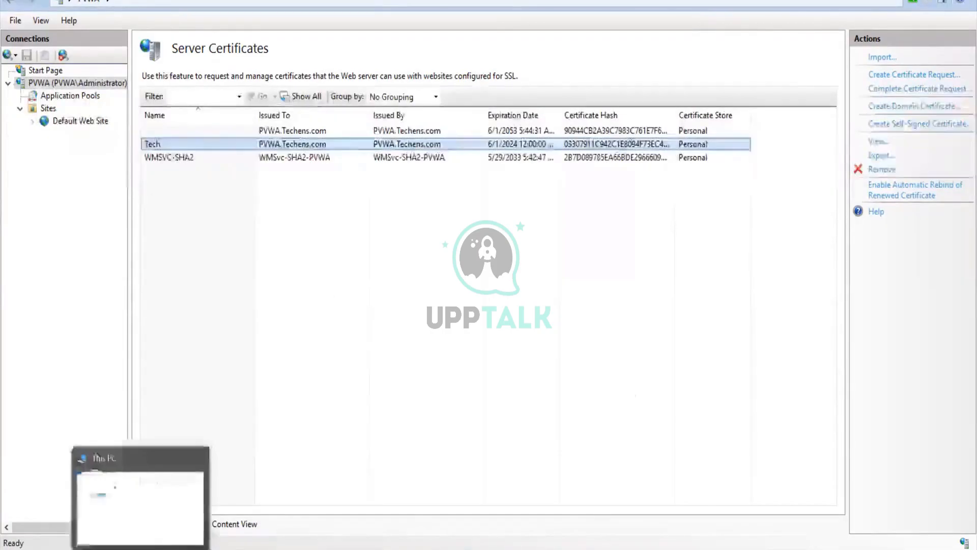
{"action": "left_click", "coordinate": [137, 488]}
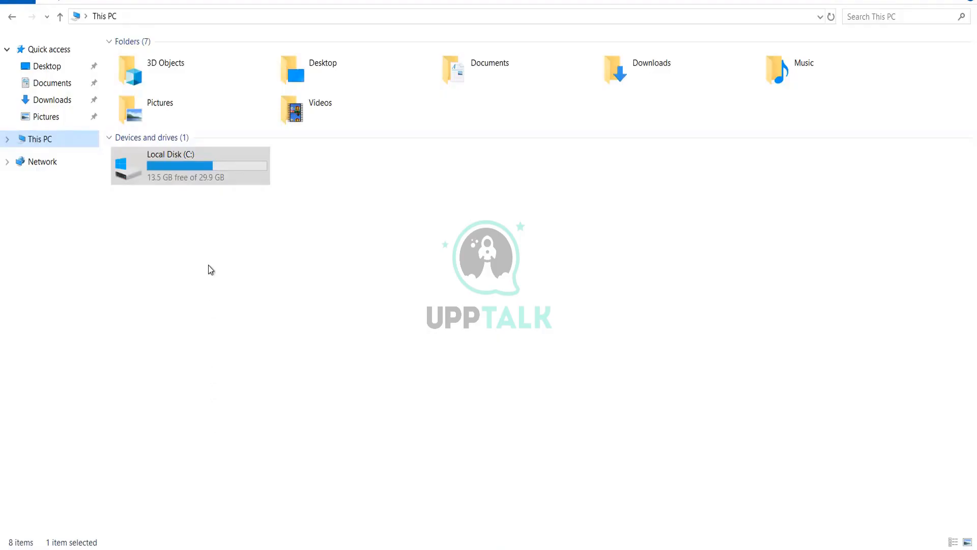
{"action": "left_click", "coordinate": [58, 99]}
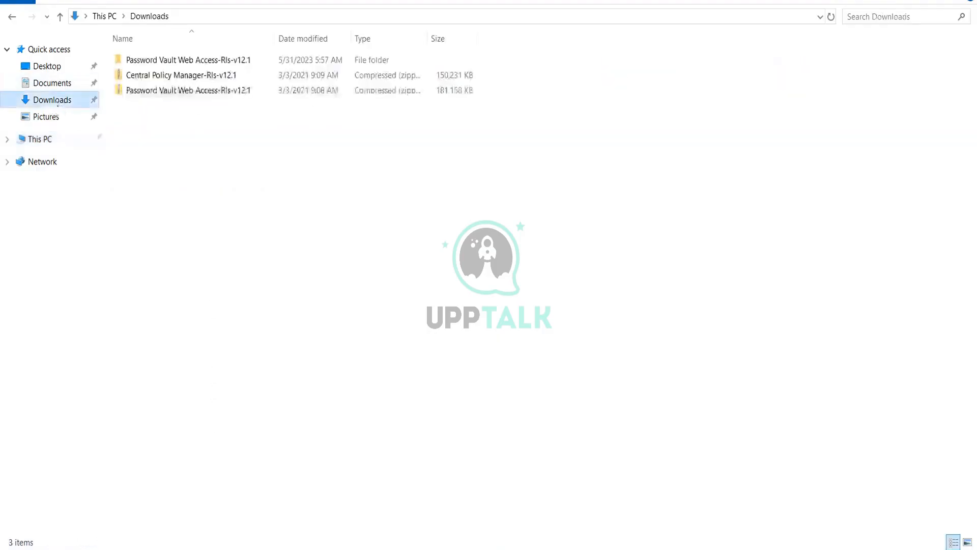
{"action": "double_click", "coordinate": [196, 62]}
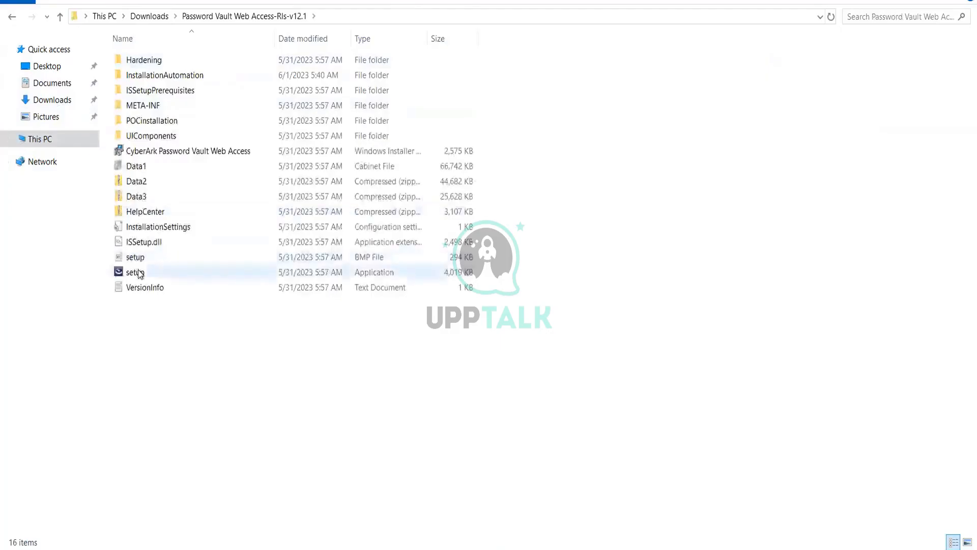
{"action": "right_click", "coordinate": [140, 273]}
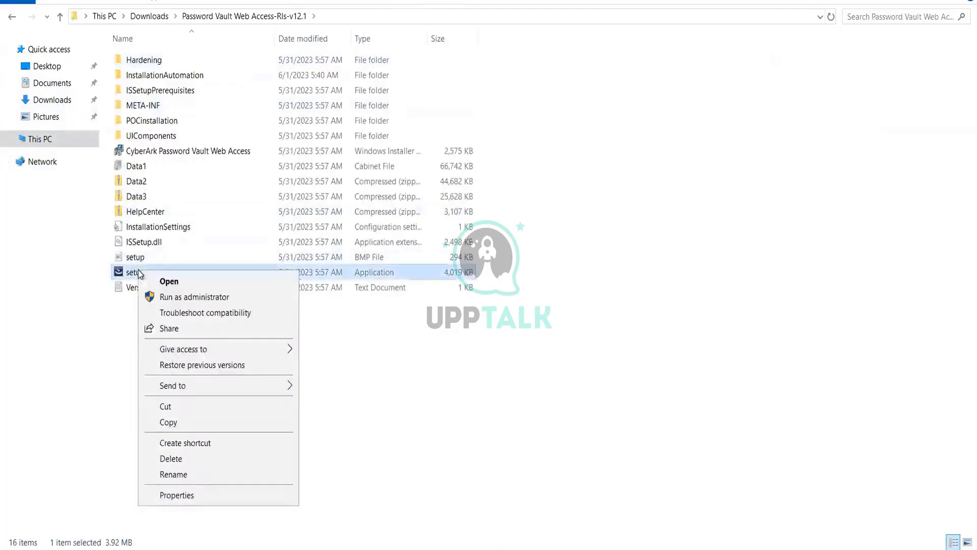
{"action": "left_click", "coordinate": [173, 296]}
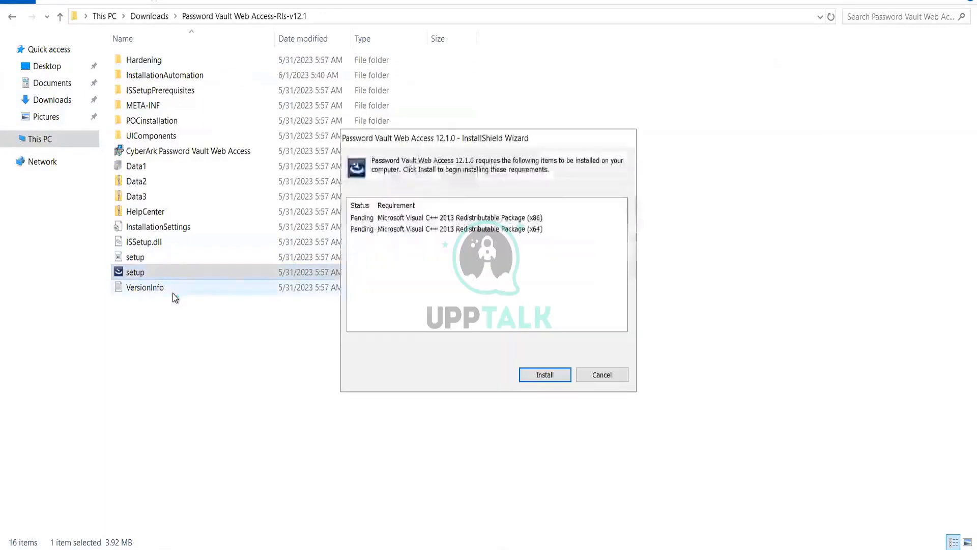
{"action": "left_click", "coordinate": [547, 375]}
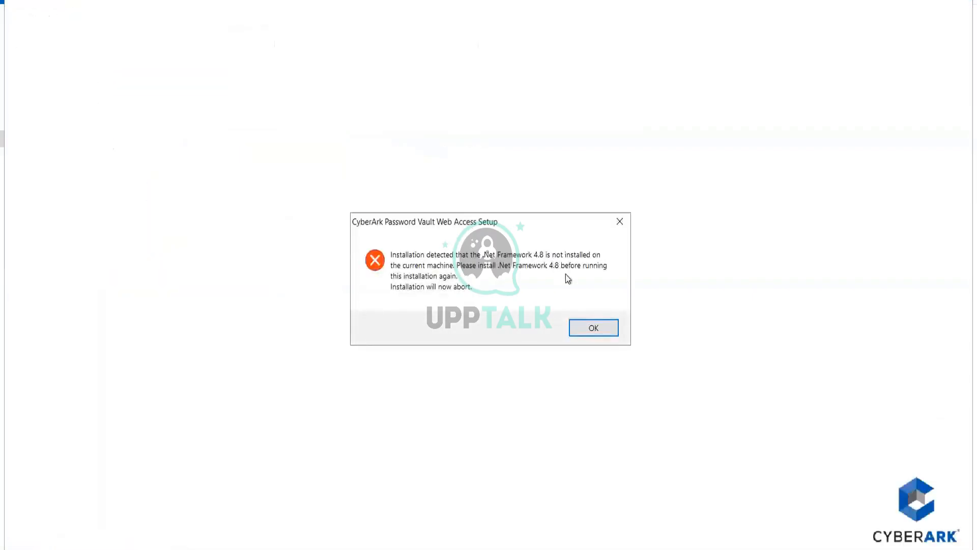
{"action": "left_click", "coordinate": [592, 326]}
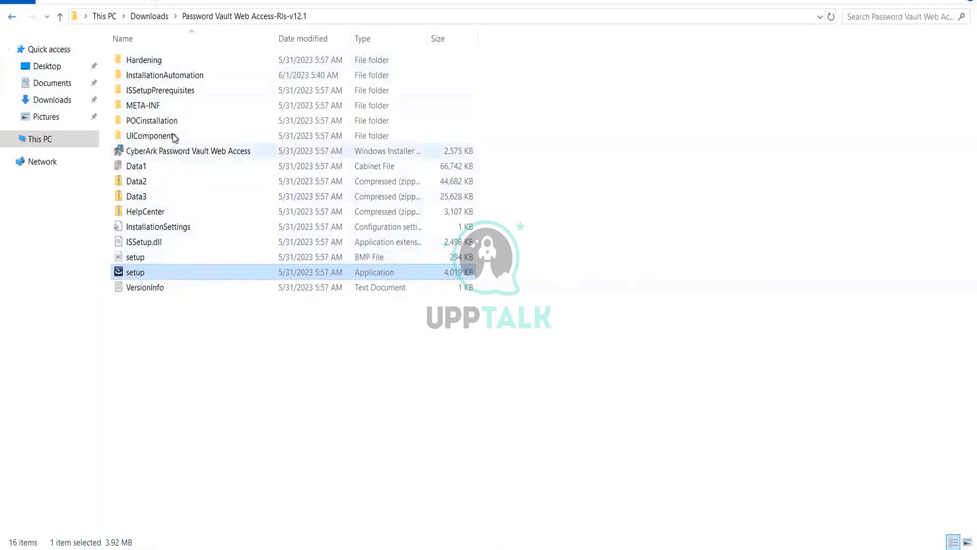
- Look over the contents of the Password Vault Web Access-Rls-v12.1 folder and return to Downloads
{"action": "left_click", "coordinate": [155, 61]}
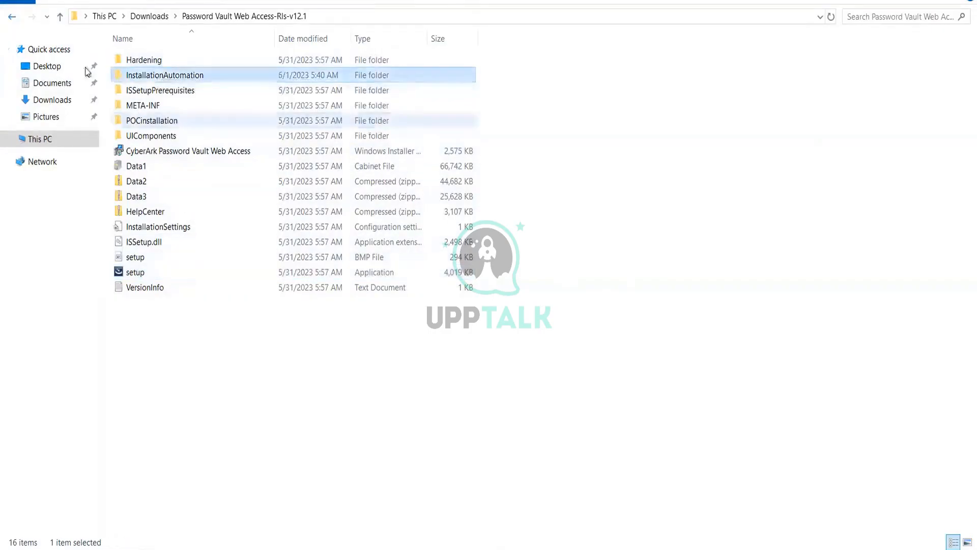
{"action": "left_click", "coordinate": [13, 18]}
{"action": "left_click", "coordinate": [14, 18]}
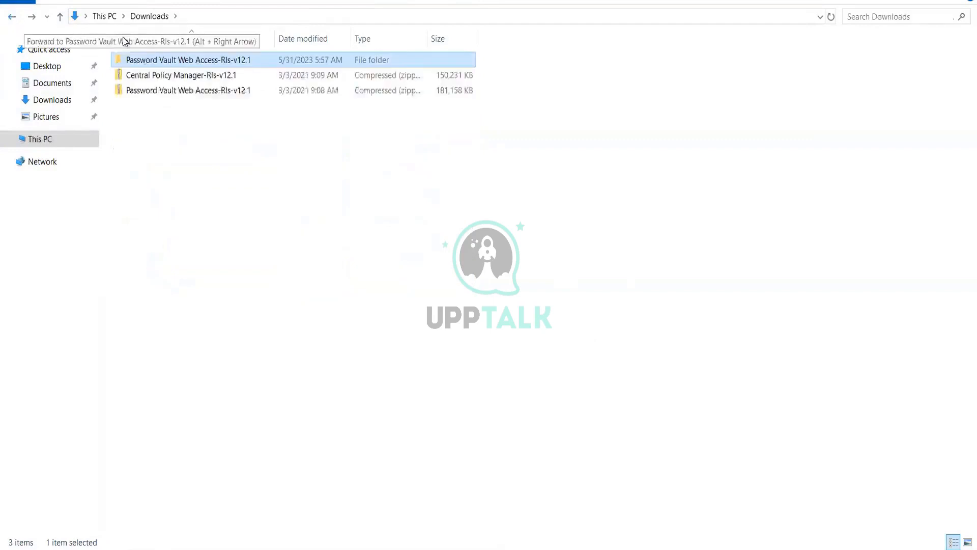
{"action": "double_click", "coordinate": [150, 60]}
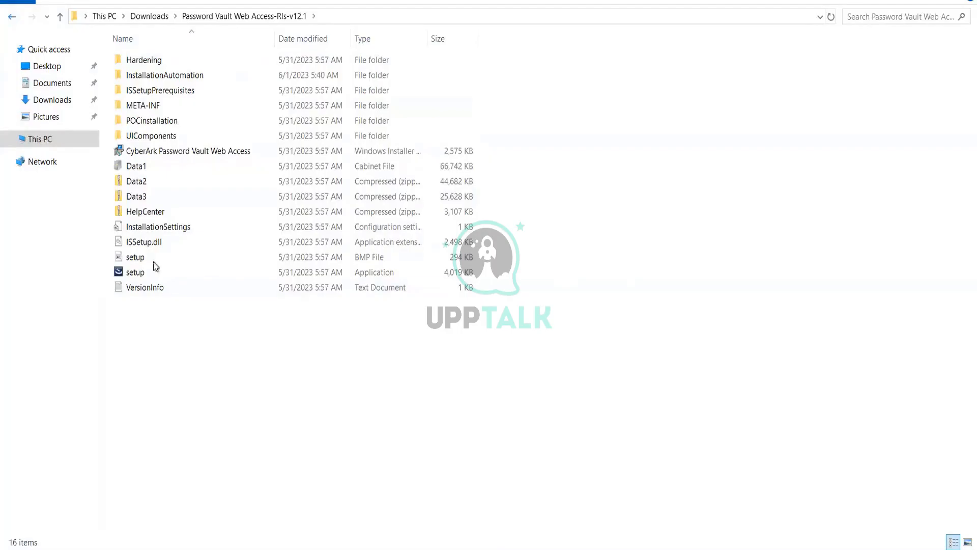
{"action": "left_click", "coordinate": [146, 76]}
{"action": "left_click", "coordinate": [145, 104]}
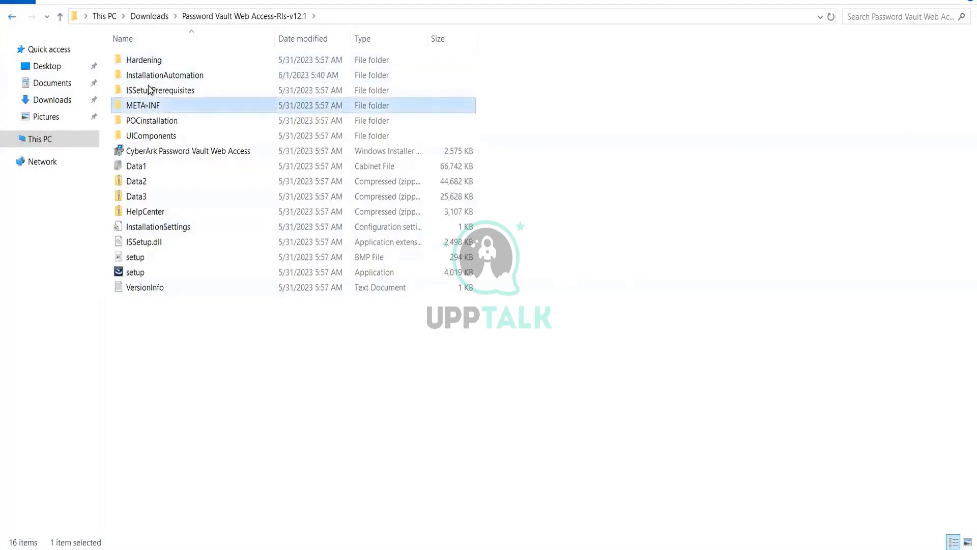
{"action": "left_click", "coordinate": [12, 17]}
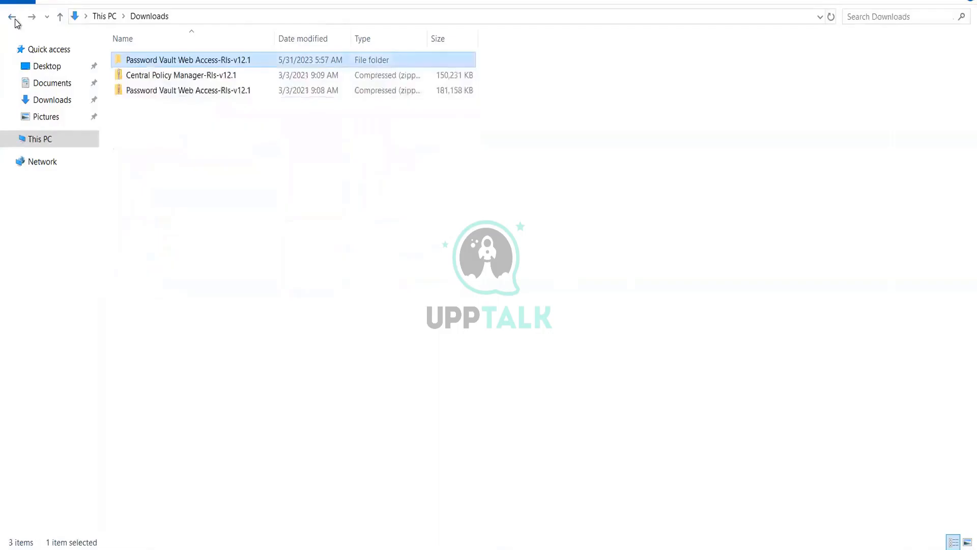
- Examine the ISSetupPrerequisites and META-INF subfolders of Password Vault Web Access-Rls-v12.1, and return to Downloads
{"action": "double_click", "coordinate": [152, 63]}
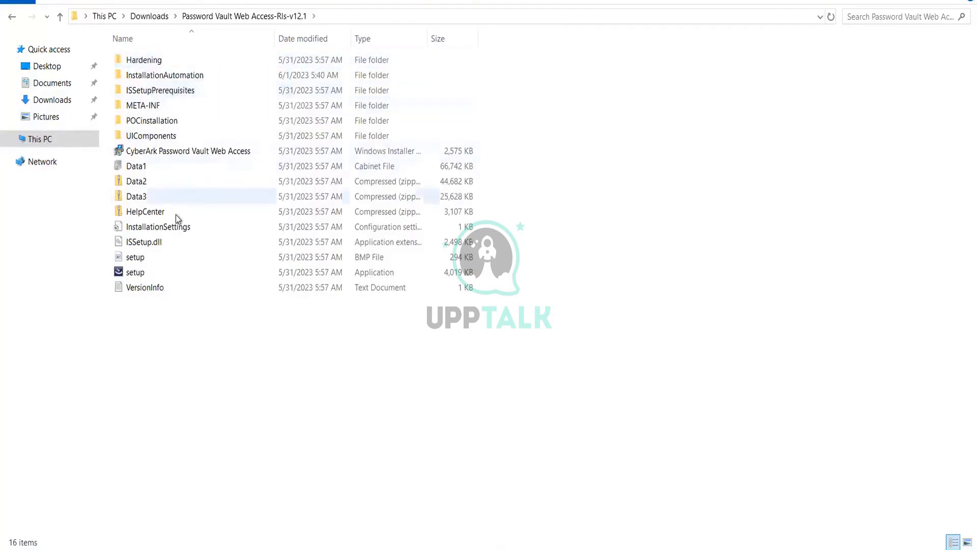
{"action": "left_click", "coordinate": [155, 80]}
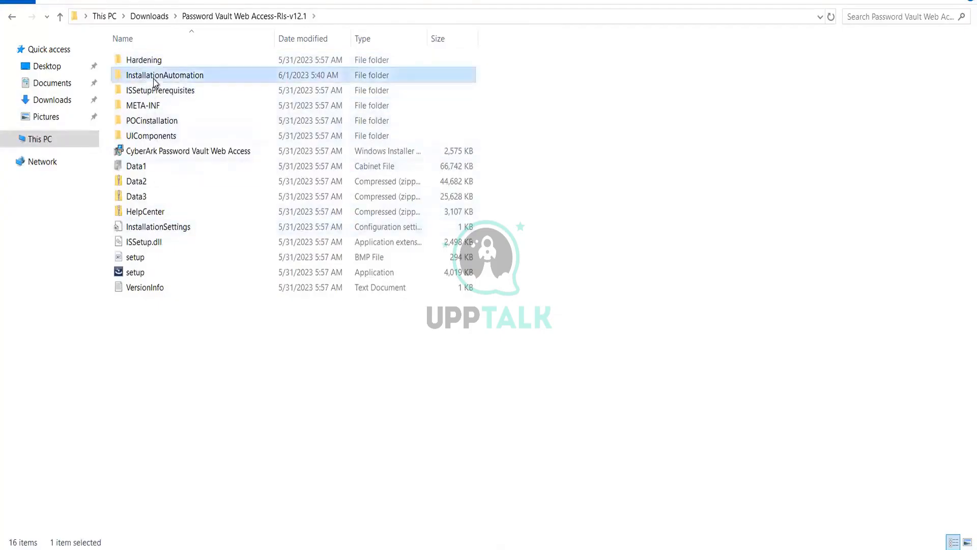
{"action": "double_click", "coordinate": [154, 90]}
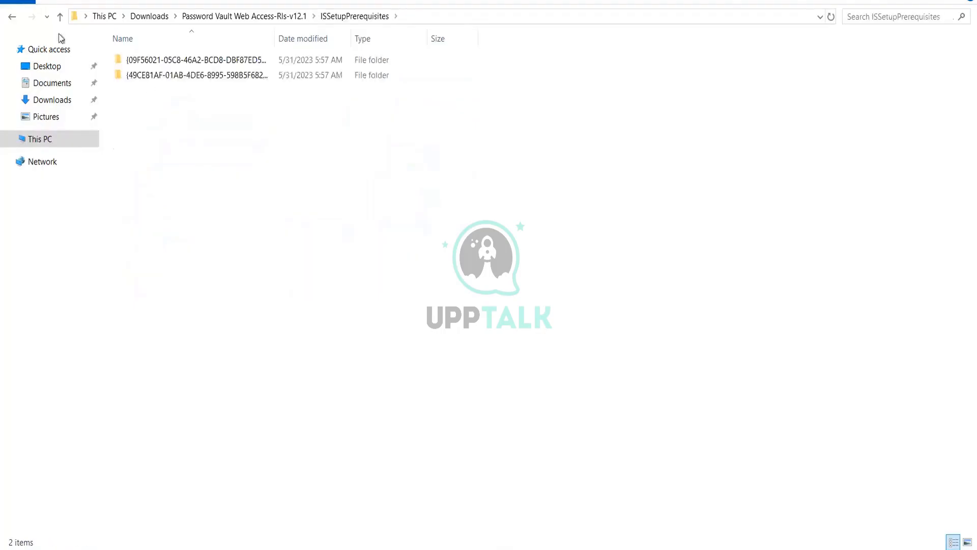
{"action": "left_click", "coordinate": [14, 16]}
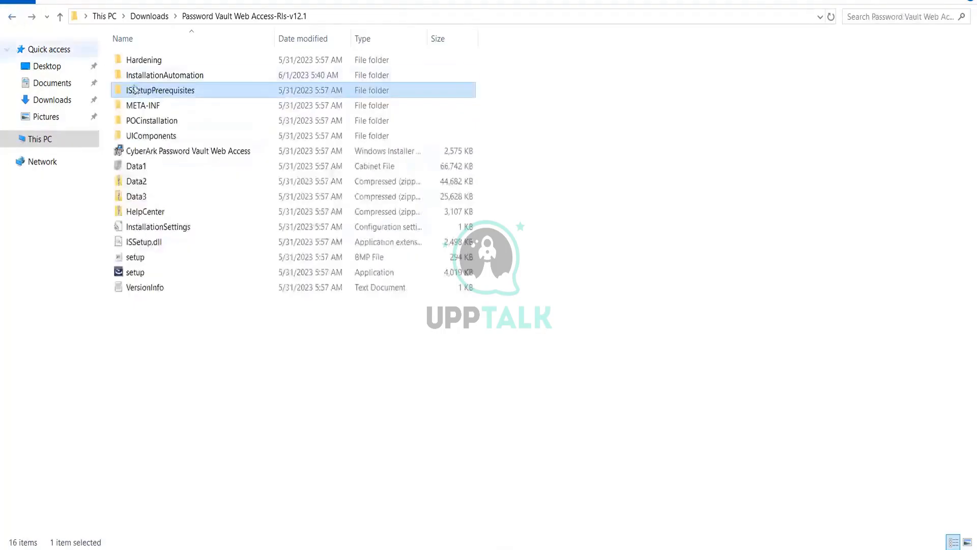
{"action": "left_click", "coordinate": [148, 109]}
{"action": "double_click", "coordinate": [149, 108]}
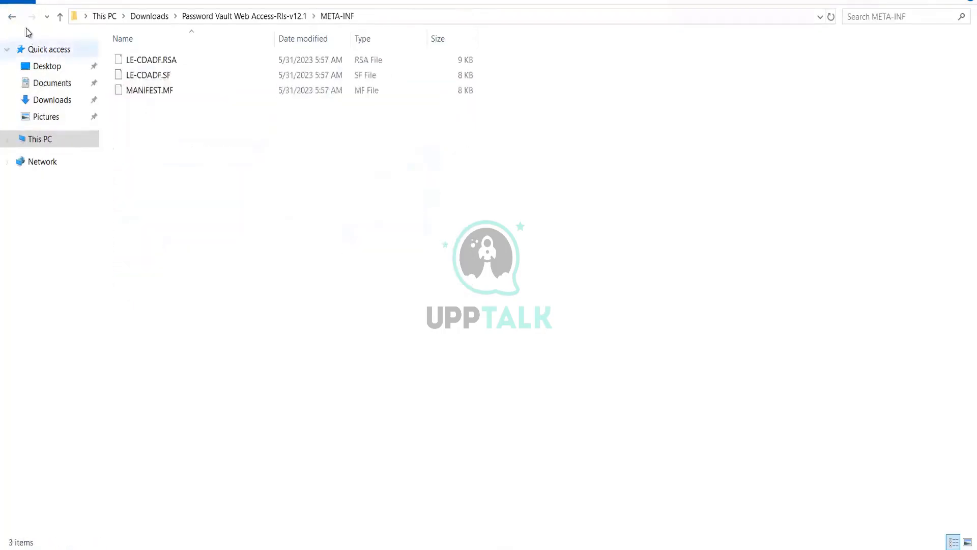
{"action": "left_click", "coordinate": [13, 18]}
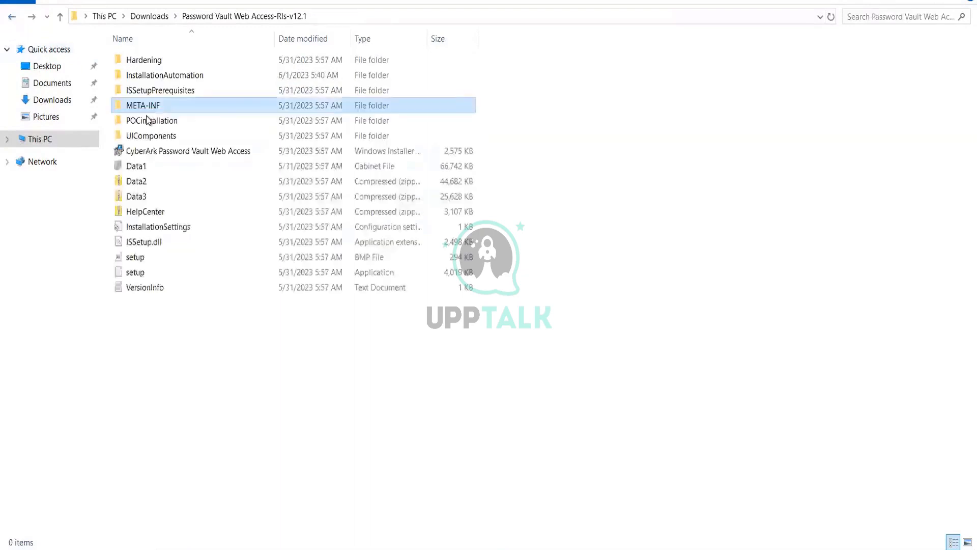
{"action": "left_click", "coordinate": [12, 18]}
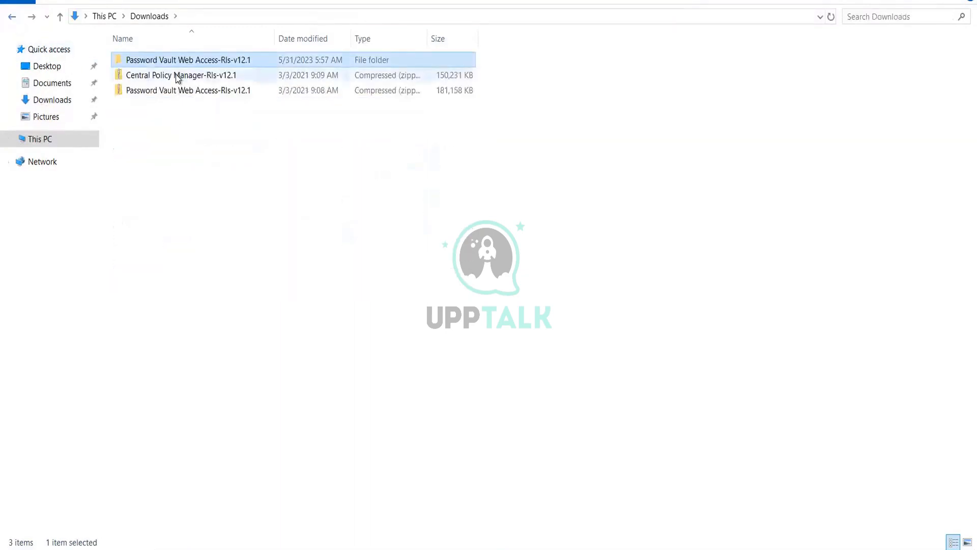
- Extract the Central Policy Manager-Rls-v12.1 zip archive within Downloads and close the window of extracted files
{"action": "right_click", "coordinate": [177, 78]}
{"action": "left_click", "coordinate": [206, 120]}
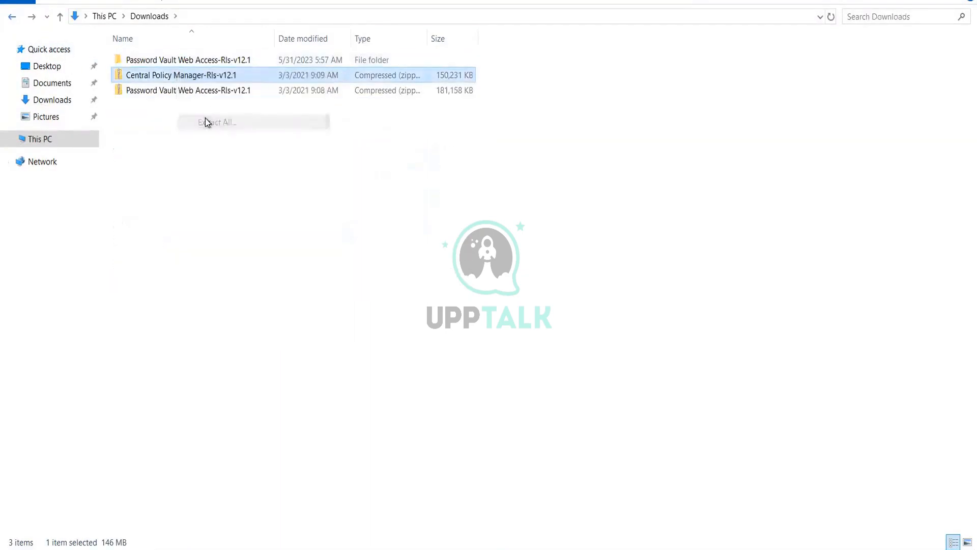
{"action": "left_click", "coordinate": [585, 411]}
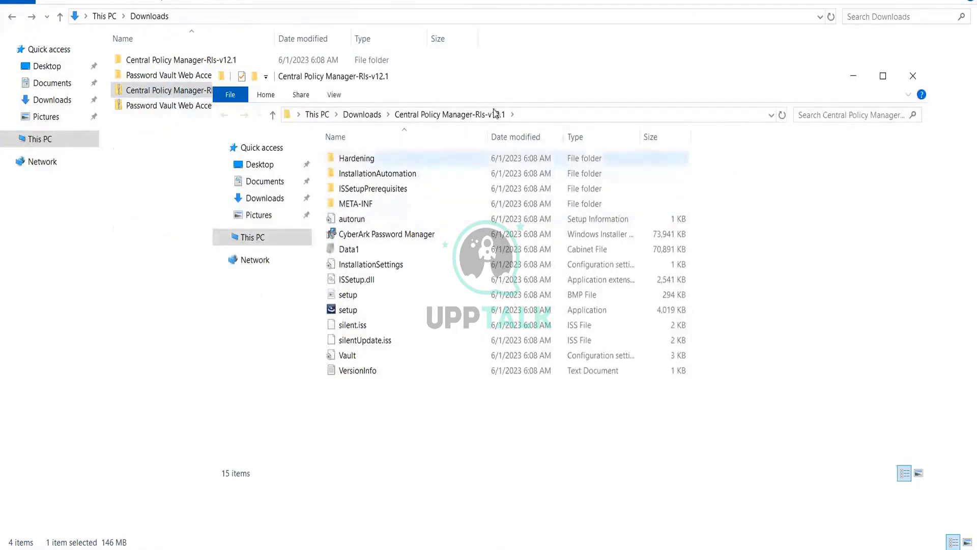
{"action": "left_click_drag", "start_coordinate": [441, 93], "coordinate": [412, 114]}
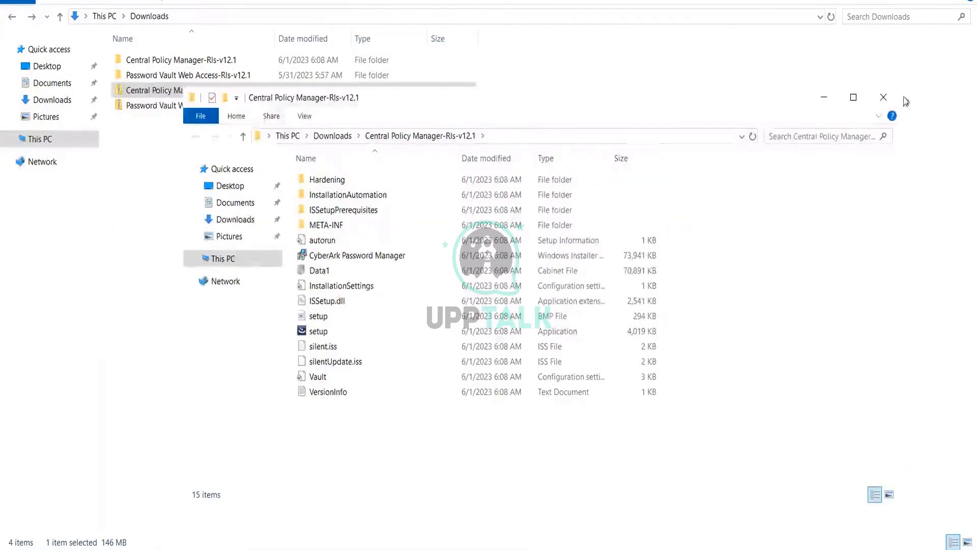
{"action": "left_click", "coordinate": [883, 97]}
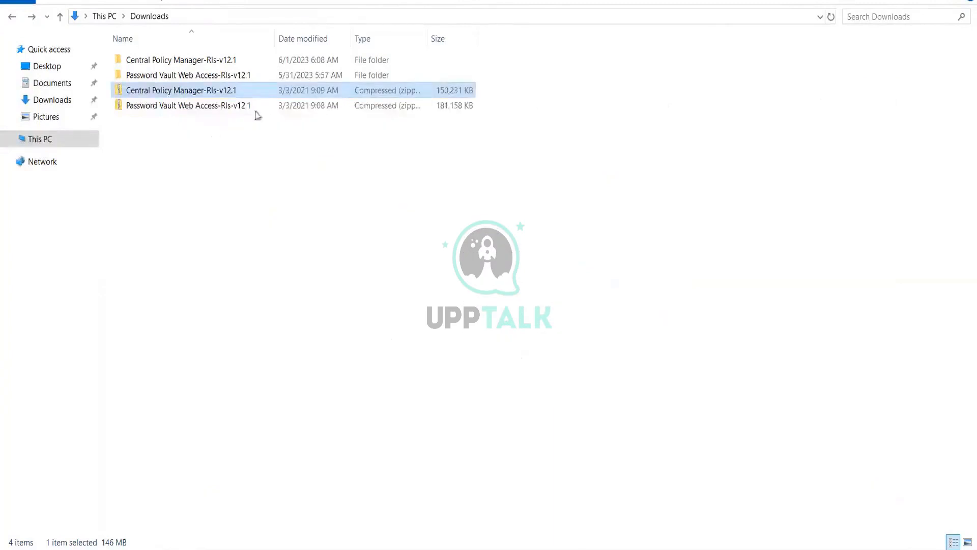
- Check the contents of the extracted Central Policy Manager-Rls-v12.1 folder, and reopen the Password Vault Web Access-Rls-v12.1 folder
{"action": "double_click", "coordinate": [221, 63]}
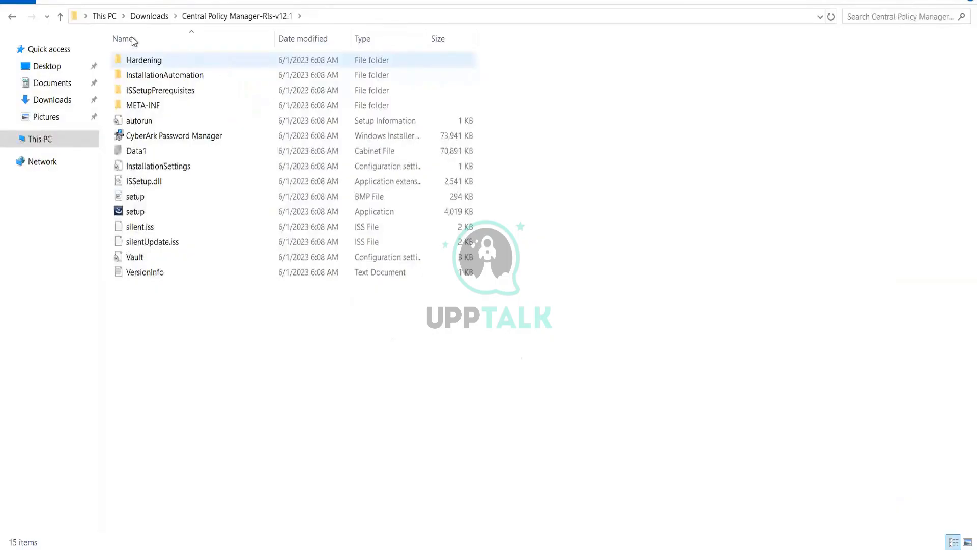
{"action": "left_click", "coordinate": [13, 17]}
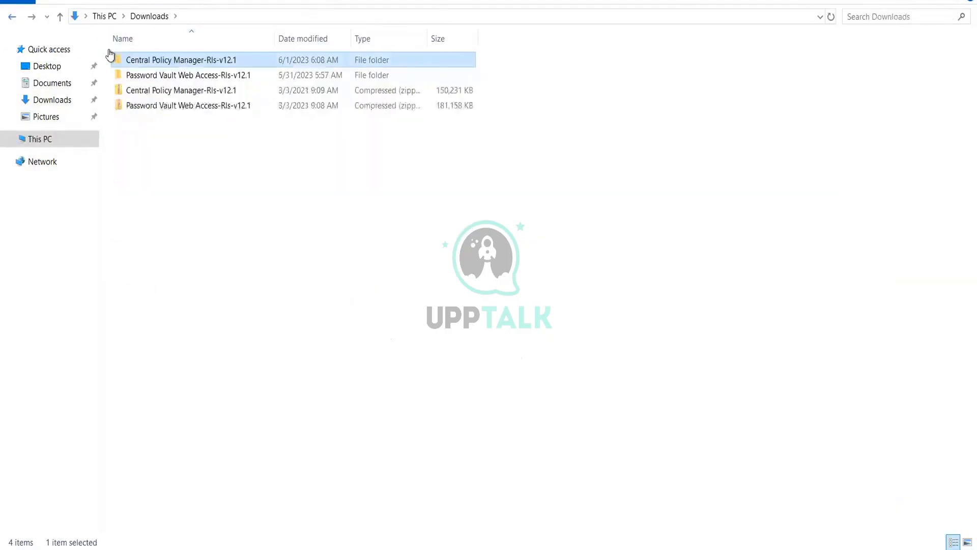
{"action": "double_click", "coordinate": [168, 75]}
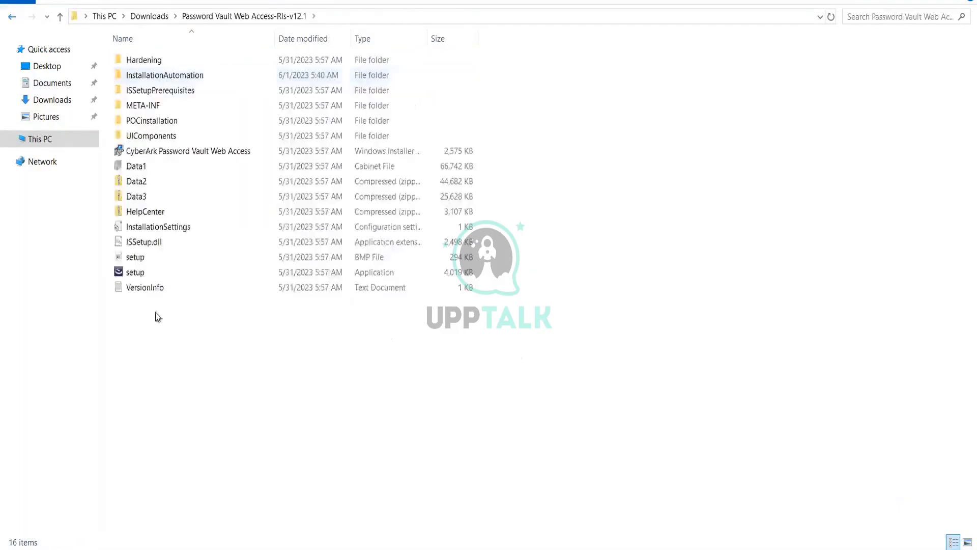
- Try to run the setup application in the Password Vault Web Access-Rls-v12.1 folder as administrator, and close the aborted installer
{"action": "left_click", "coordinate": [133, 273]}
{"action": "right_click", "coordinate": [133, 273]}
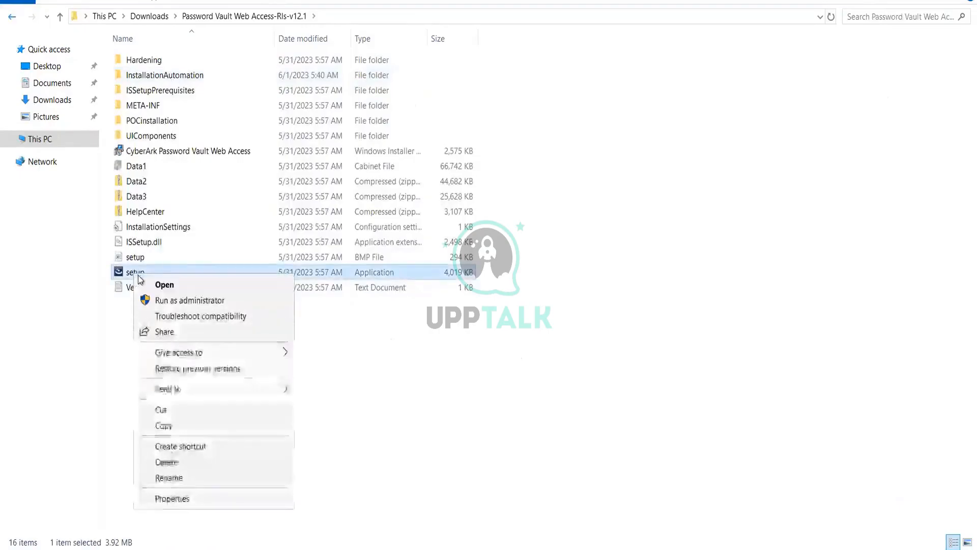
{"action": "left_click", "coordinate": [179, 301]}
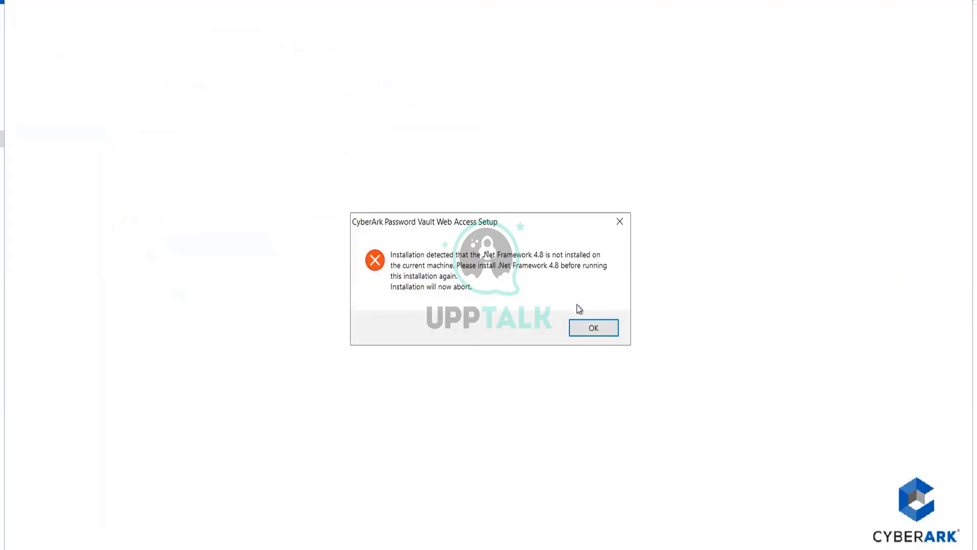
{"action": "left_click", "coordinate": [591, 327]}
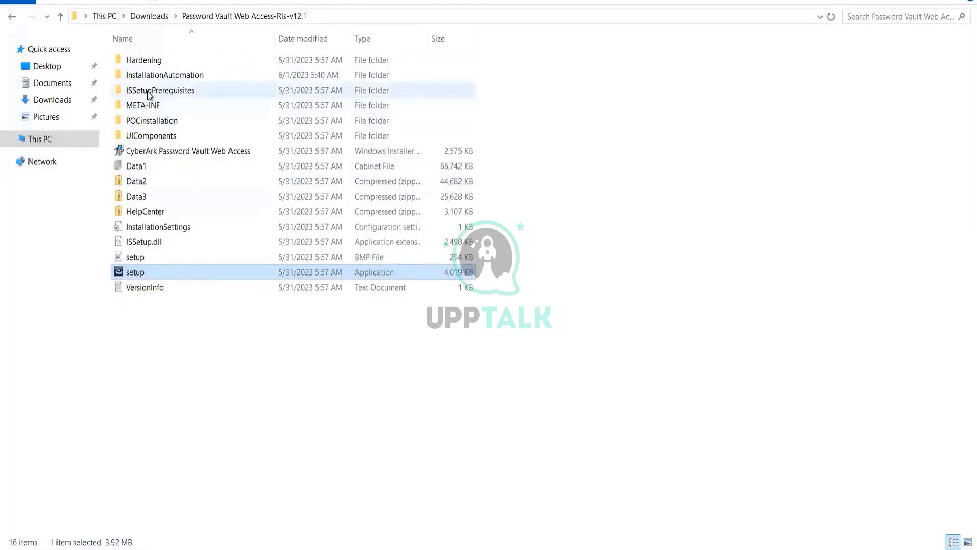
- Check the prerequesites_2023-06-01_05-40-56 folder inside InstallationAutomation, and return to the InstallationAutomation folder
{"action": "double_click", "coordinate": [155, 77]}
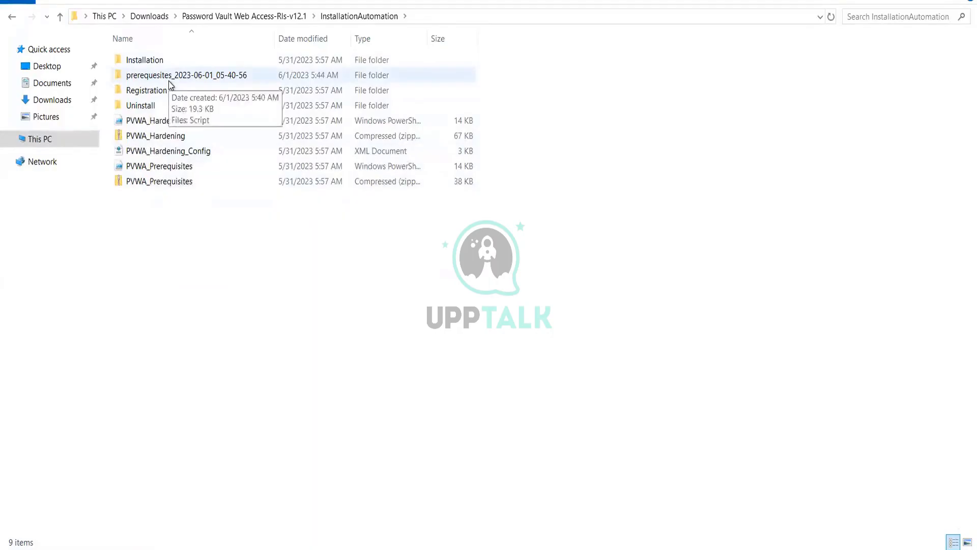
{"action": "double_click", "coordinate": [169, 81]}
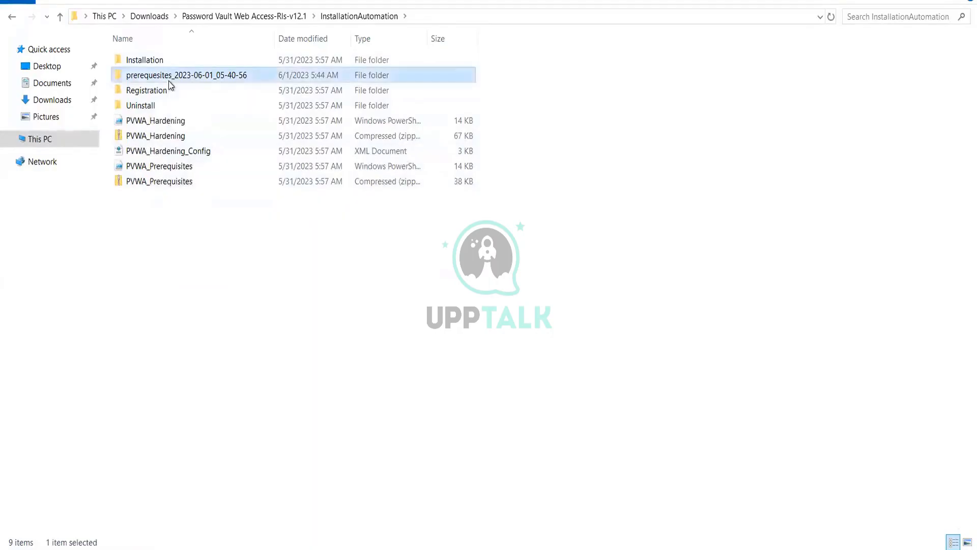
{"action": "left_click", "coordinate": [9, 18]}
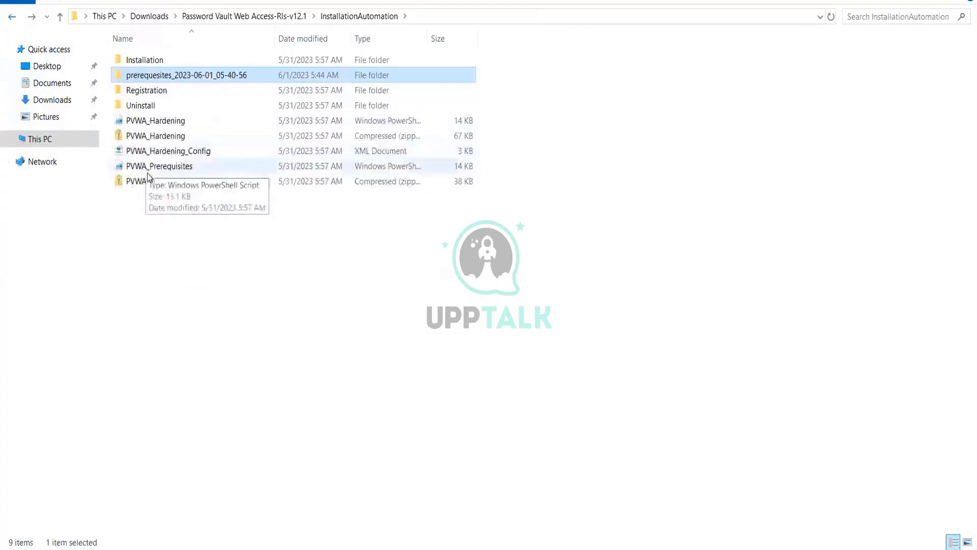
- Open the PVWA_Prerequisites PowerShell script in Notepad, read through its Run function, and open the text search
{"action": "double_click", "coordinate": [147, 171]}
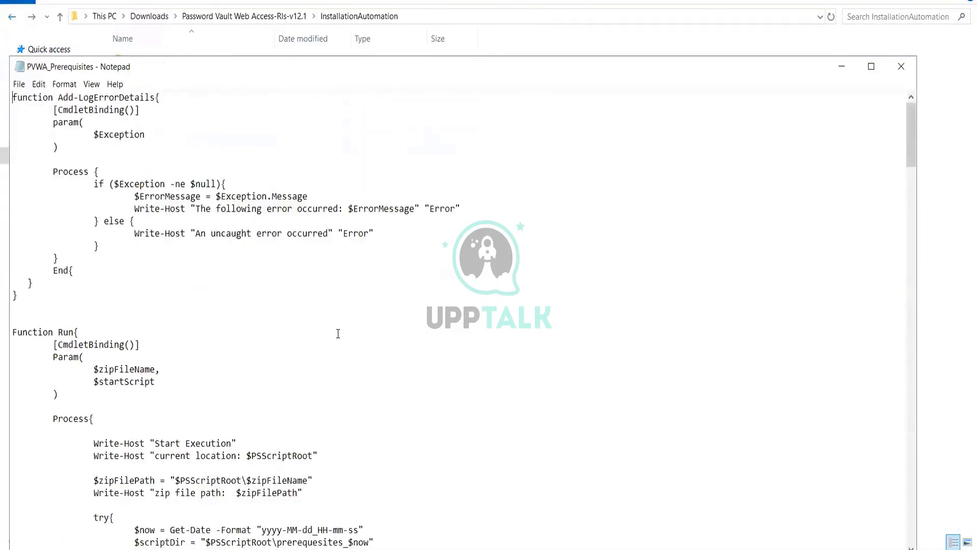
{"action": "scroll", "coordinate": [337, 333], "scroll_direction": "down", "scroll_amount": 6}
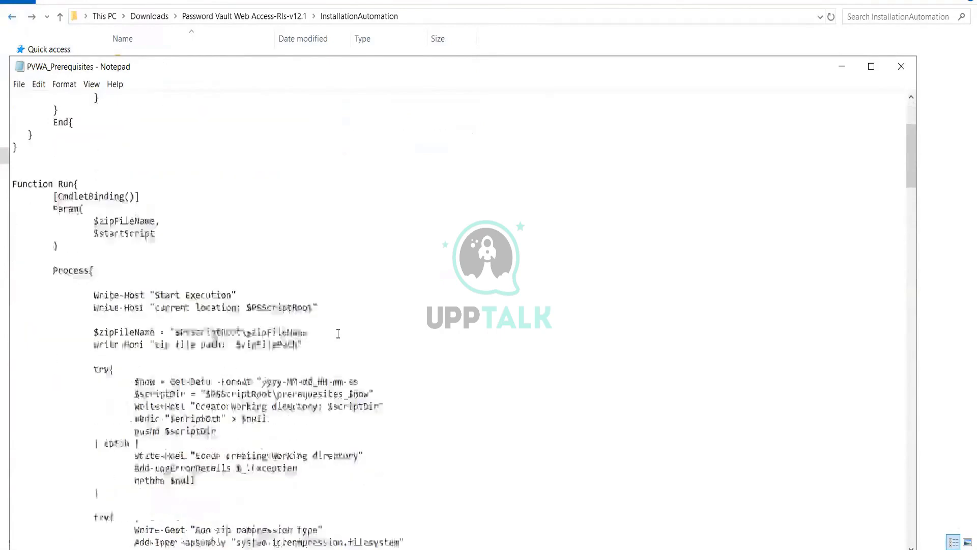
{"action": "scroll", "coordinate": [337, 333], "scroll_direction": "down", "scroll_amount": 3}
{"action": "scroll", "coordinate": [337, 333], "scroll_direction": "down", "scroll_amount": 1}
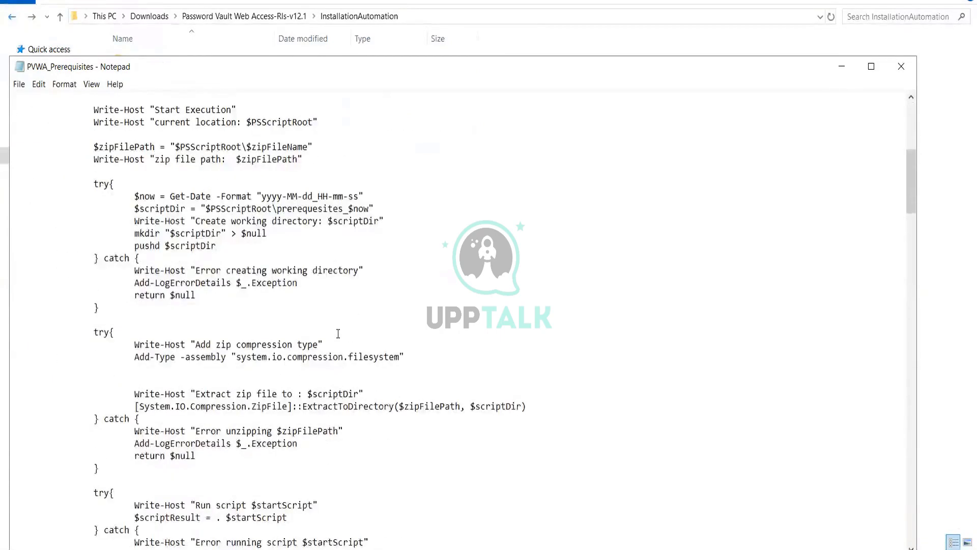
{"action": "key", "text": "ctrl+f"}
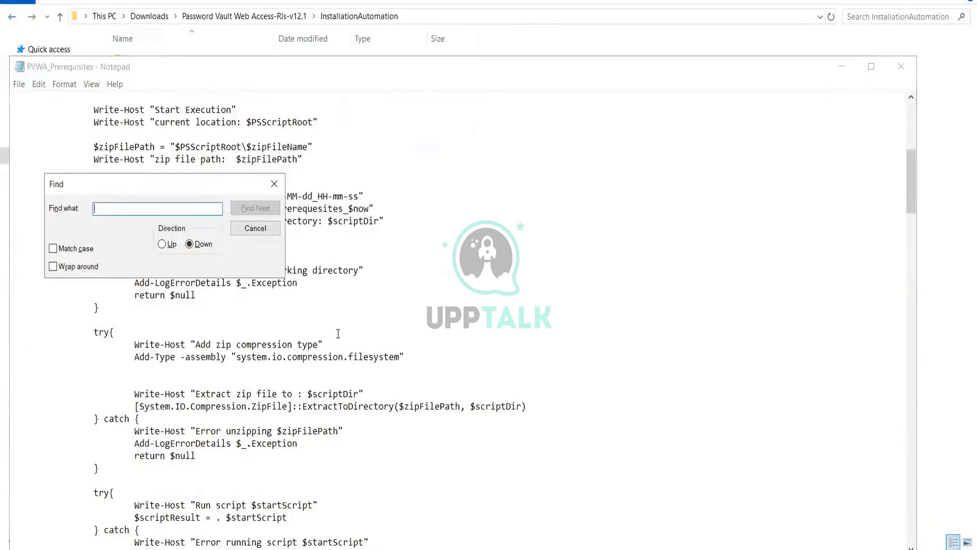